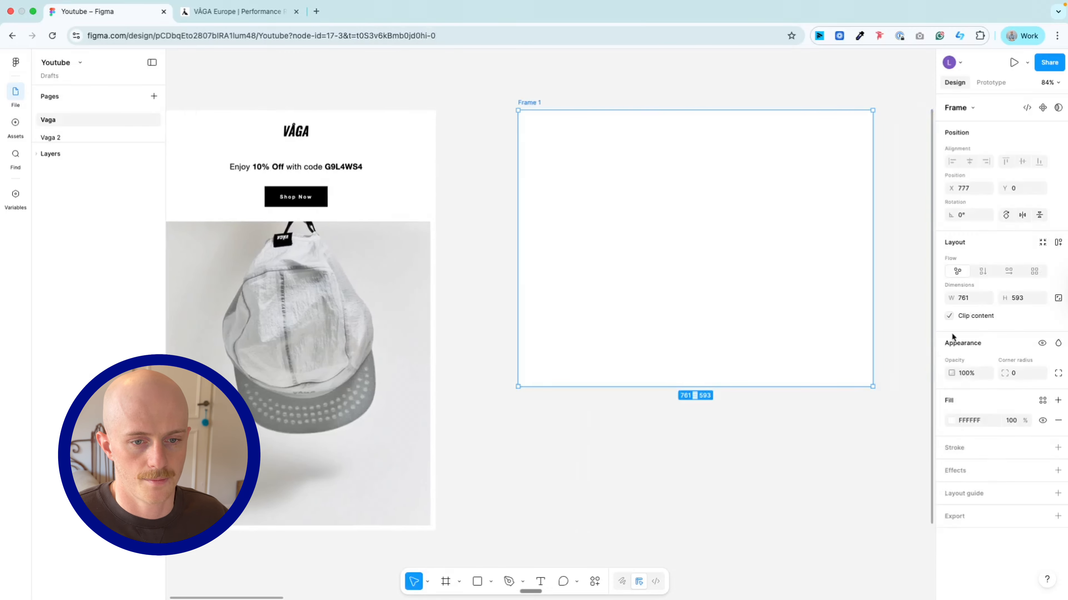
- Set the empty frame's width to 600 and extend its height to about 2179
text(600)
key(Return)
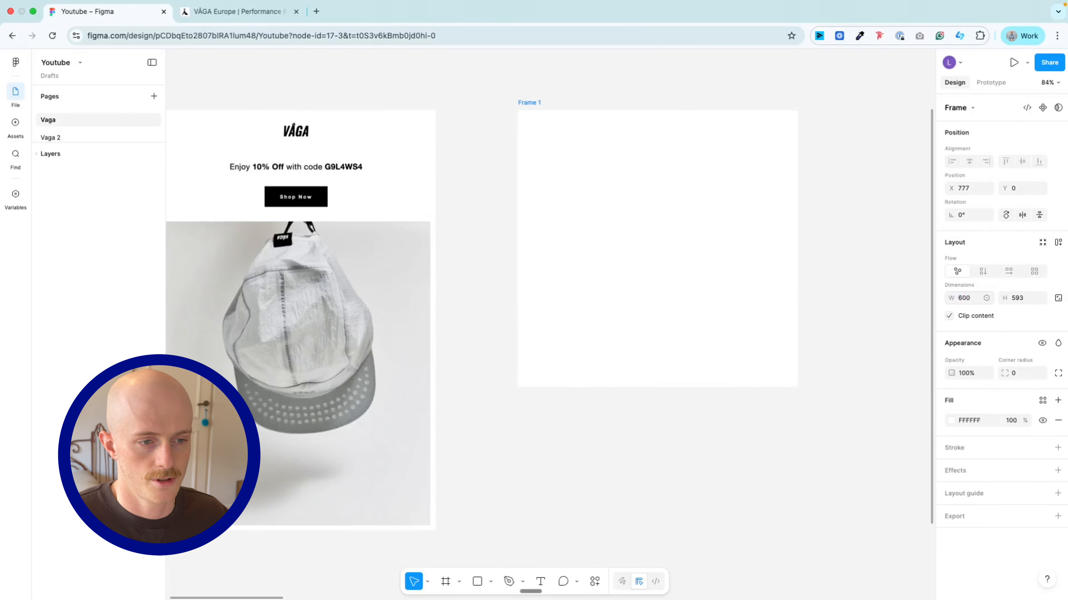
scroll(625, 238, down, 3)
scroll(625, 238, down, 3)
drag(642, 307, 641, 589)
scroll(706, 455, down, 3)
drag(691, 452, 689, 536)
scroll(706, 405, up, 5)
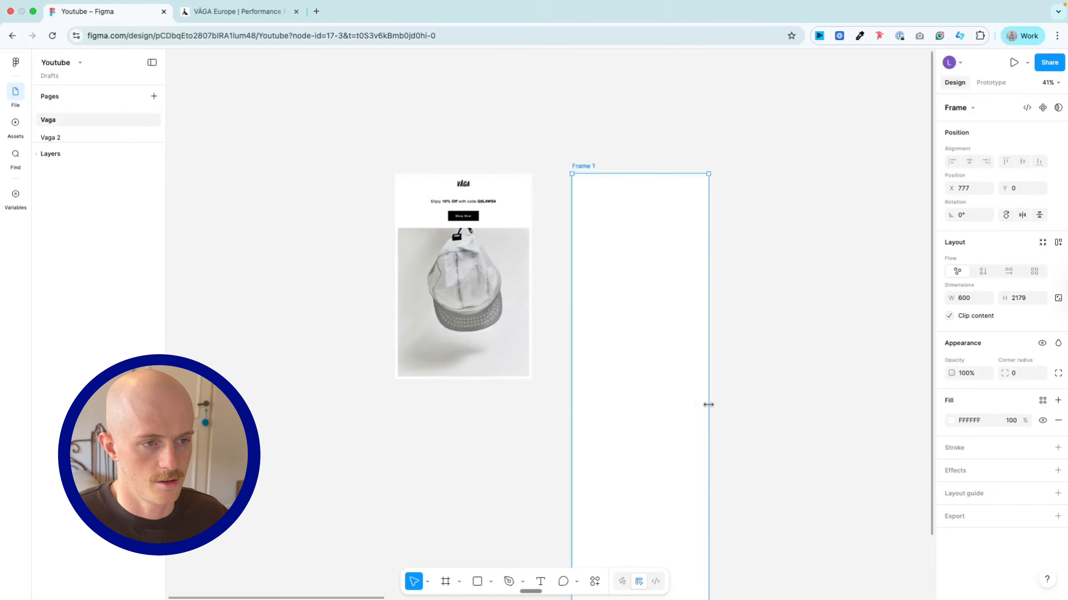
scroll(635, 285, up, 3)
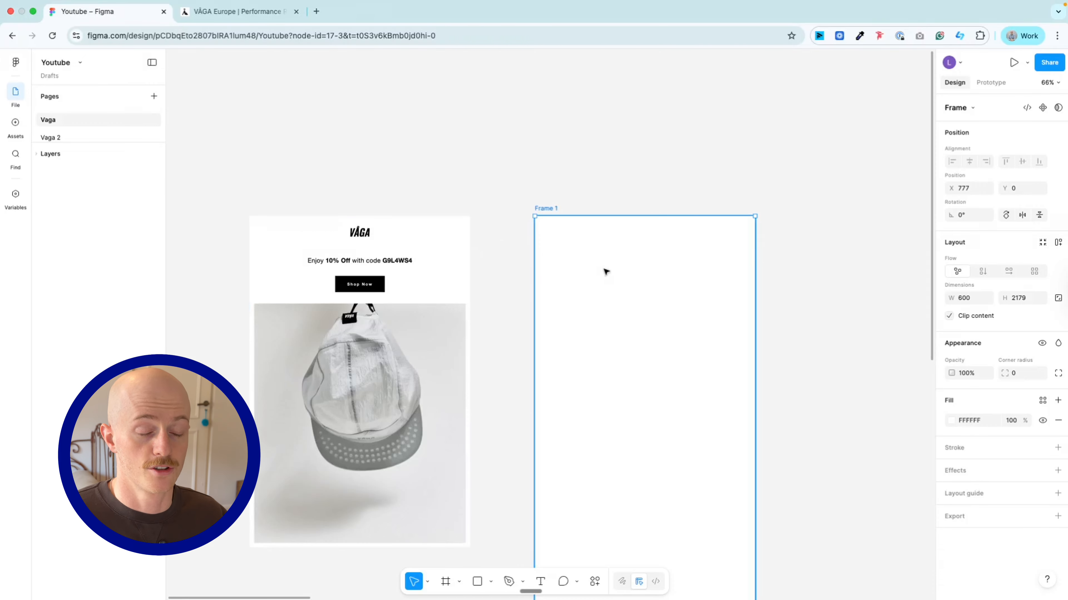
scroll(630, 280, down, 4)
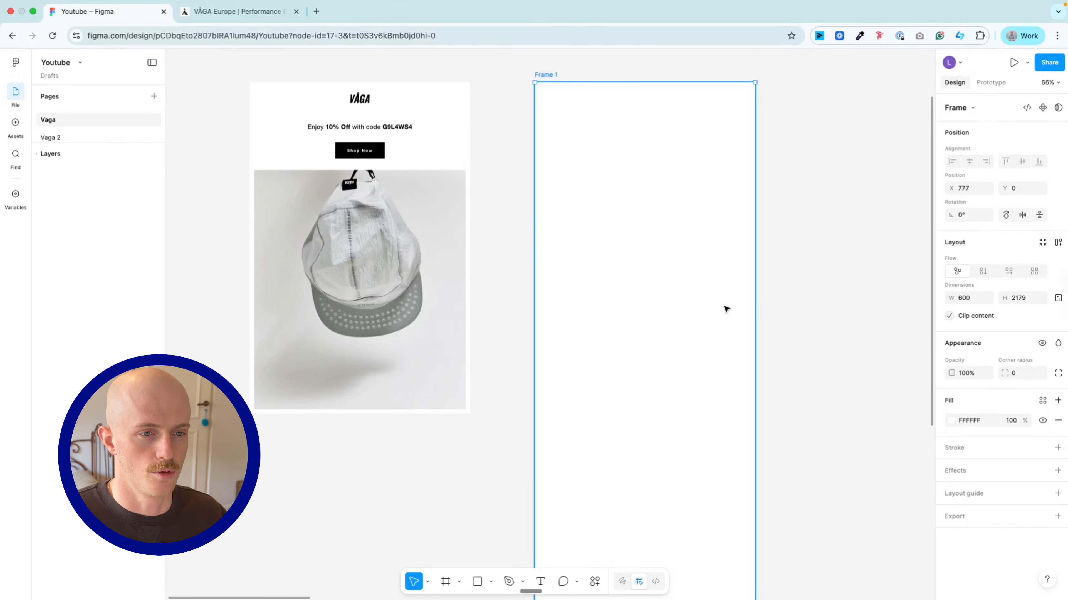
scroll(672, 310, down, 5)
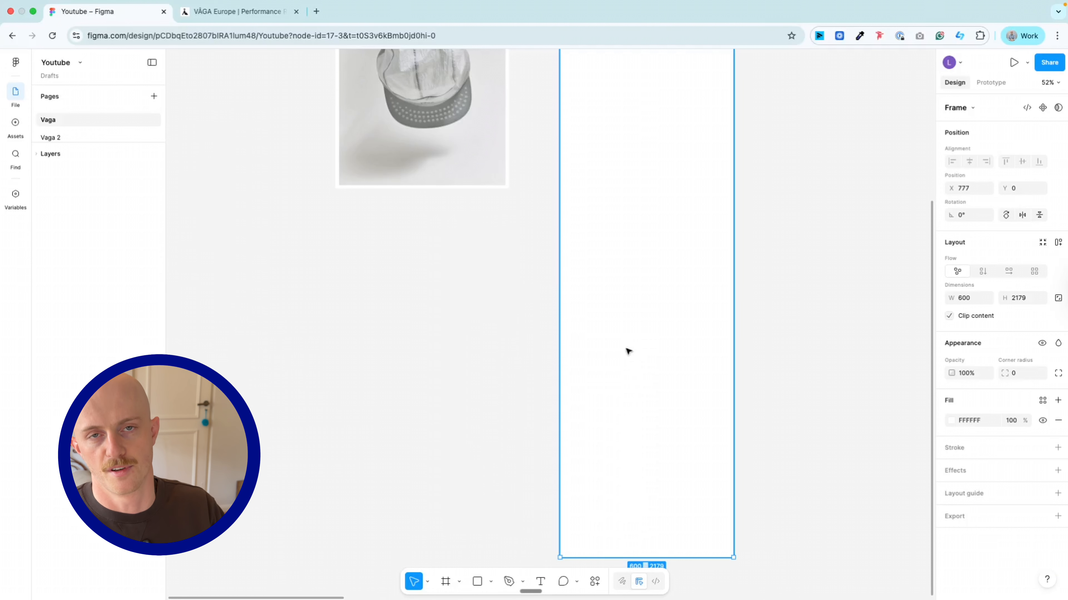
- Switch to the VÅGA website and examine its homepage banner and cap collection sections for brand style
key(ctrl+Tab)
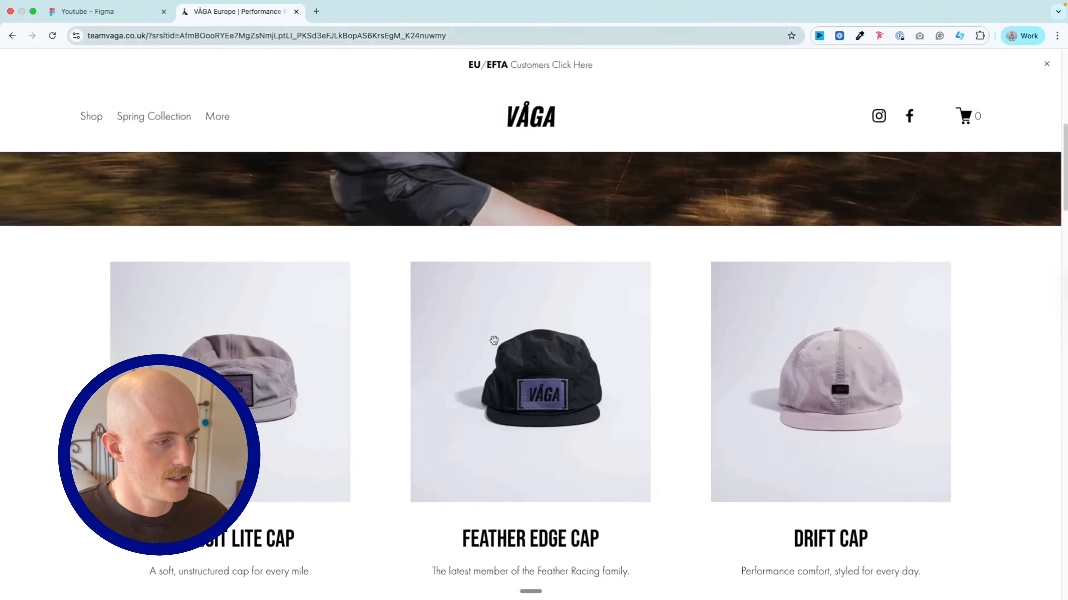
scroll(491, 338, up, 7)
scroll(499, 337, down, 8)
scroll(499, 337, down, 3)
scroll(559, 346, up, 2)
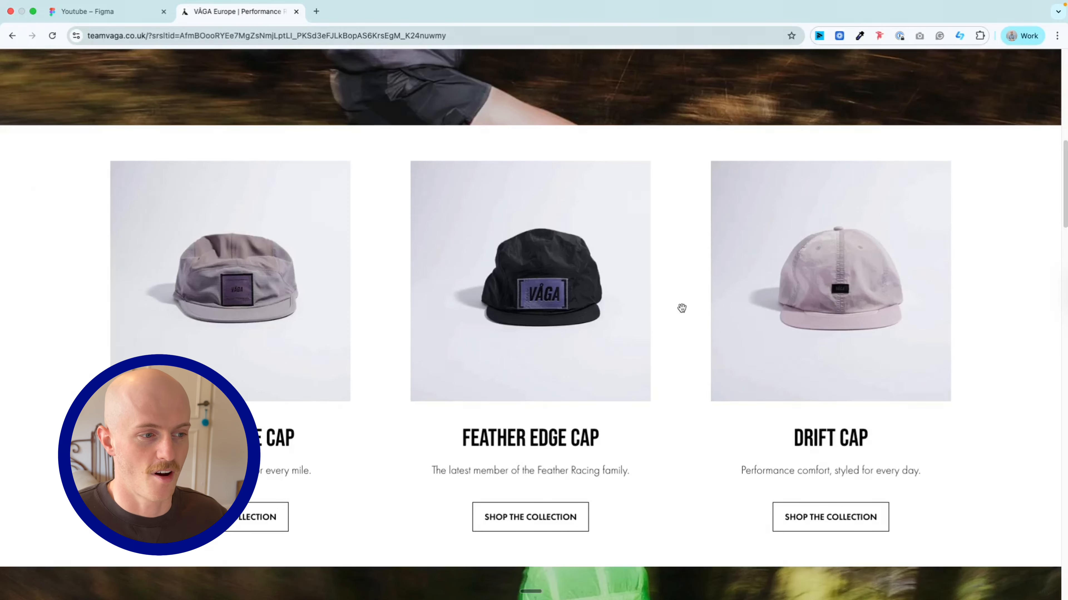
scroll(679, 310, up, 8)
scroll(430, 284, up, 5)
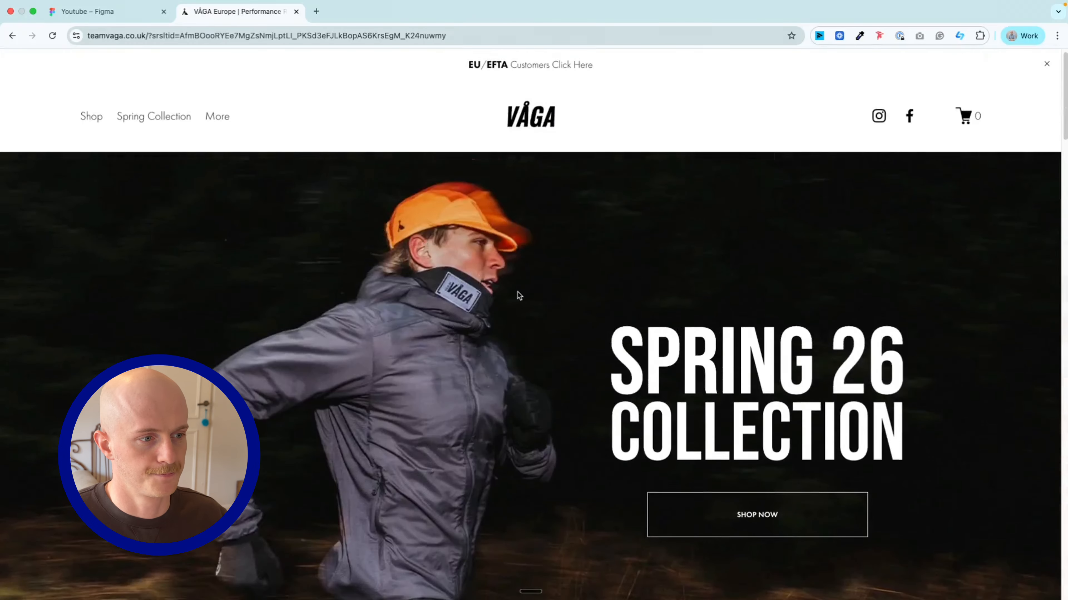
- Return to the Figma design and place the forest runner photo at the top of Frame 1, spanning its width
key(ctrl+shift+Tab)
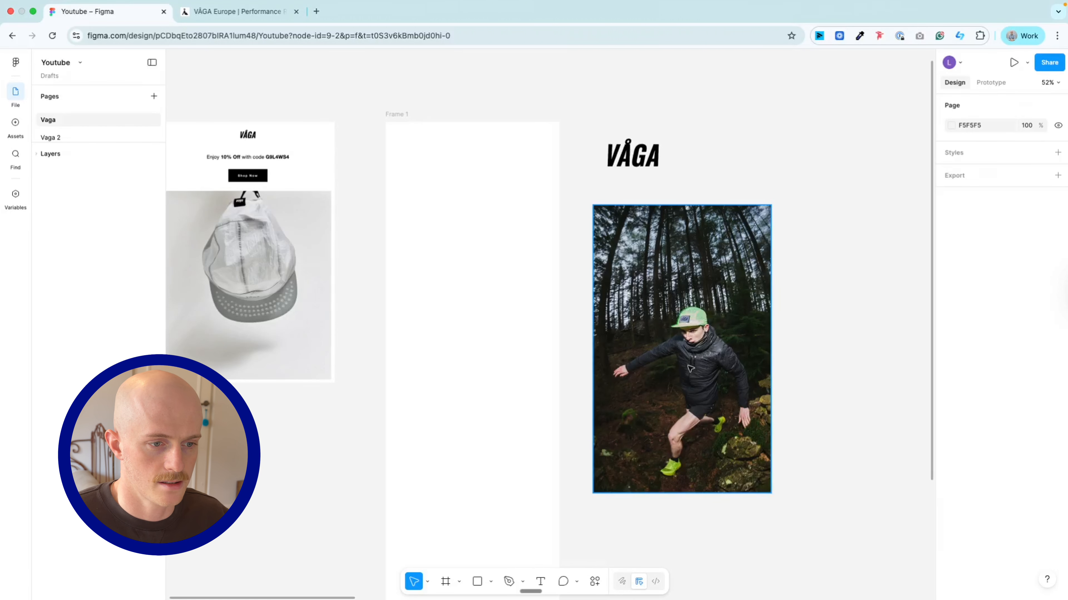
drag(690, 368, 498, 291)
- Draw a rectangle about 252 by 132 over the loose VÅGA logo and mask it with the logo image
click(632, 155)
scroll(682, 171, up, 5)
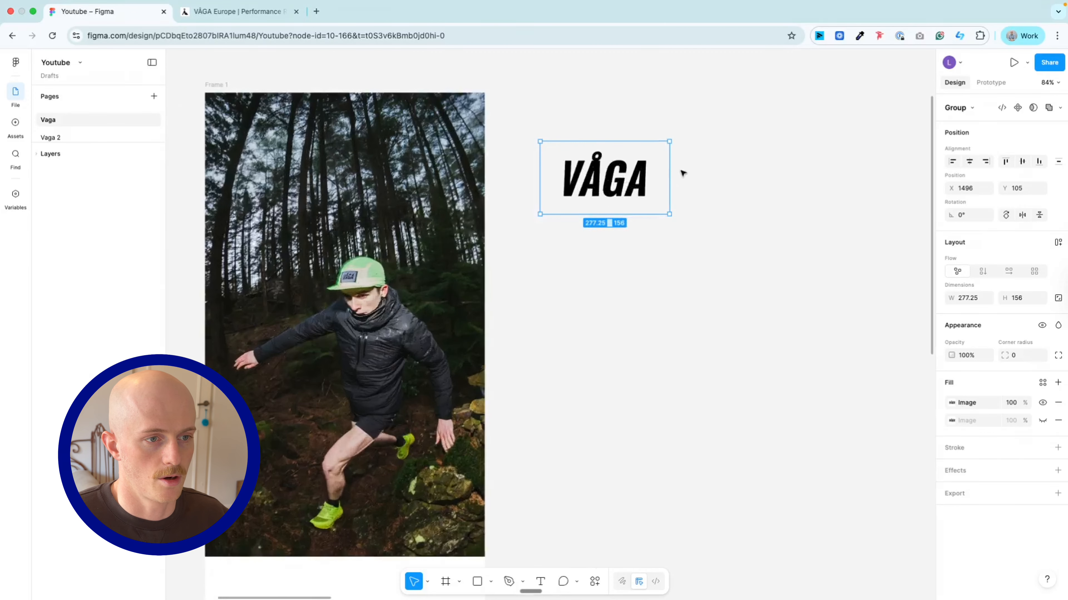
click(566, 270)
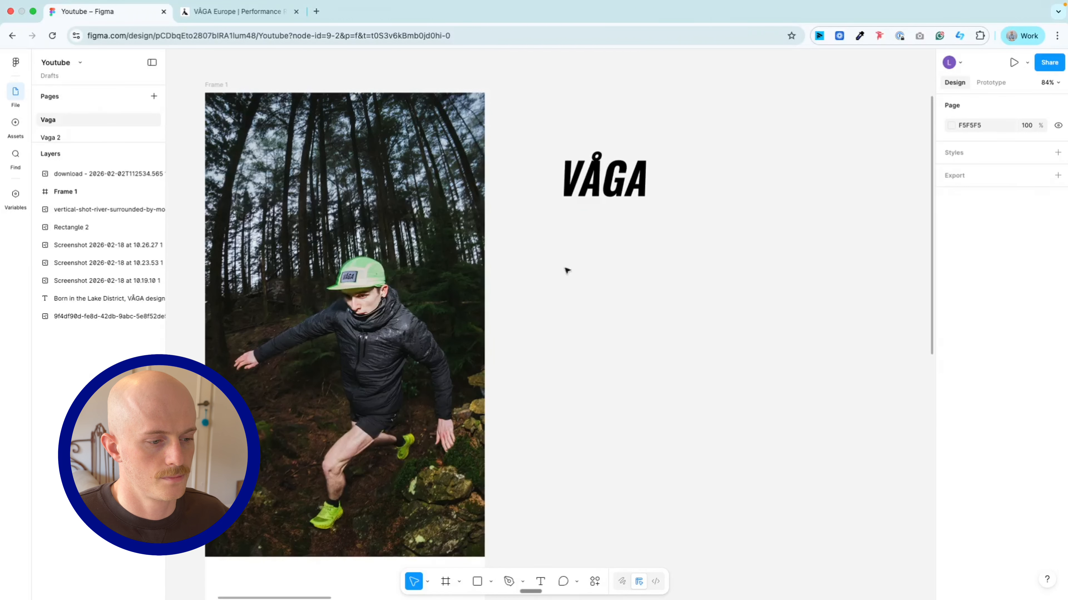
click(476, 583)
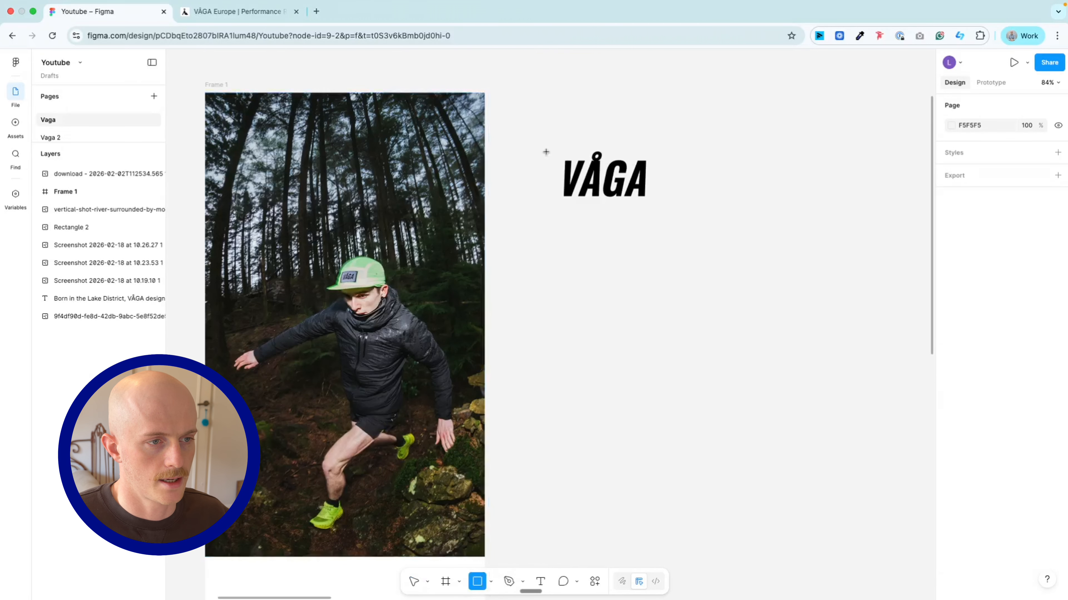
mouse_move(547, 148)
mouse_down()
mouse_move(626, 203)
mouse_move(665, 210)
mouse_up()
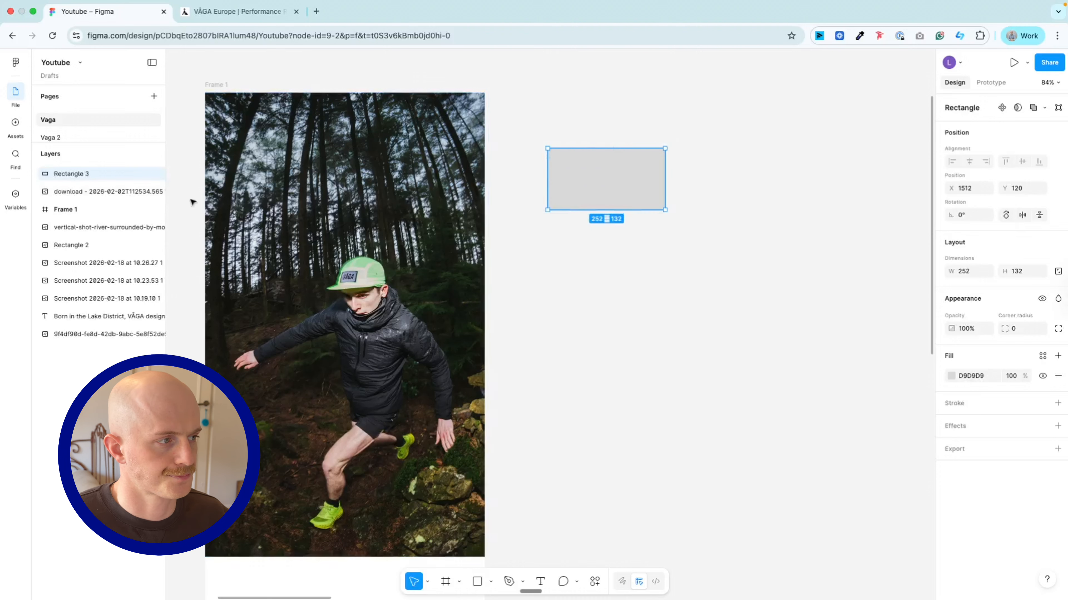
shift+click(75, 193)
right_click(83, 175)
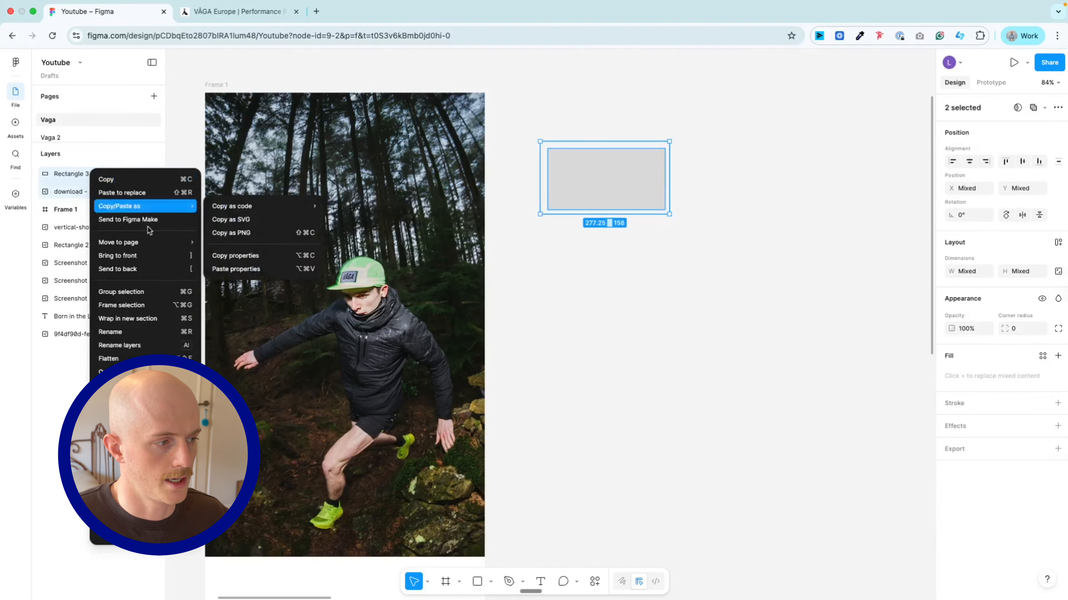
click(121, 386)
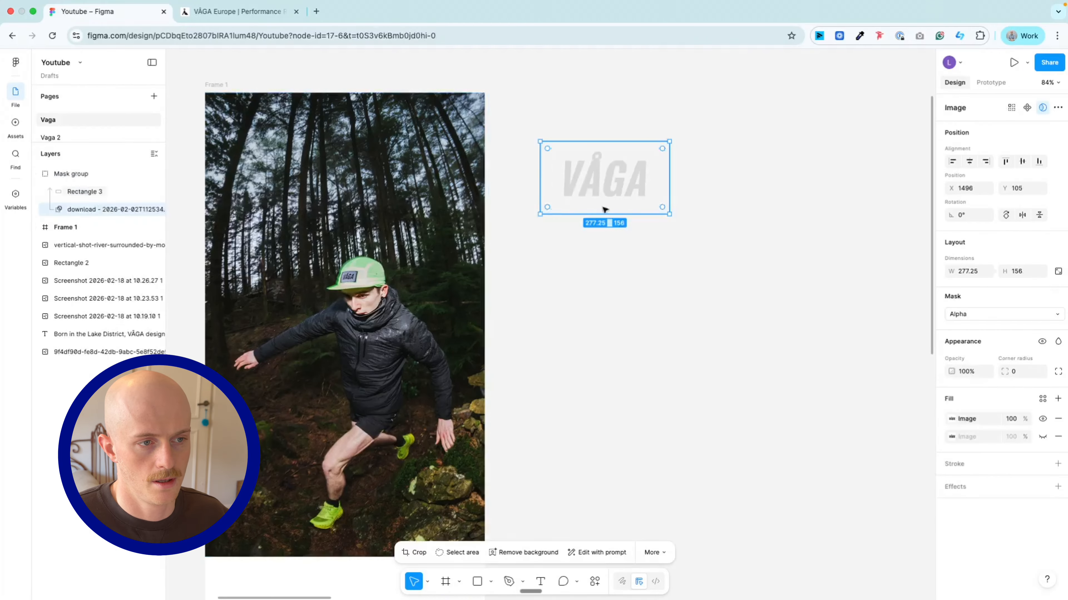
- Recolor the rectangle inside the logo mask group to white
click(106, 192)
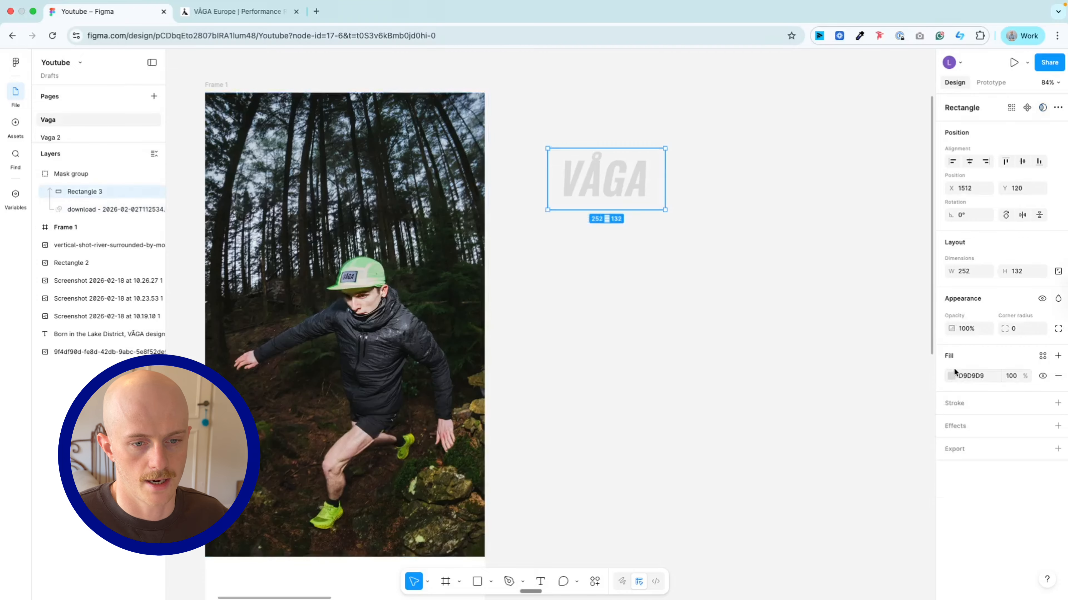
click(951, 375)
click(949, 376)
click(950, 376)
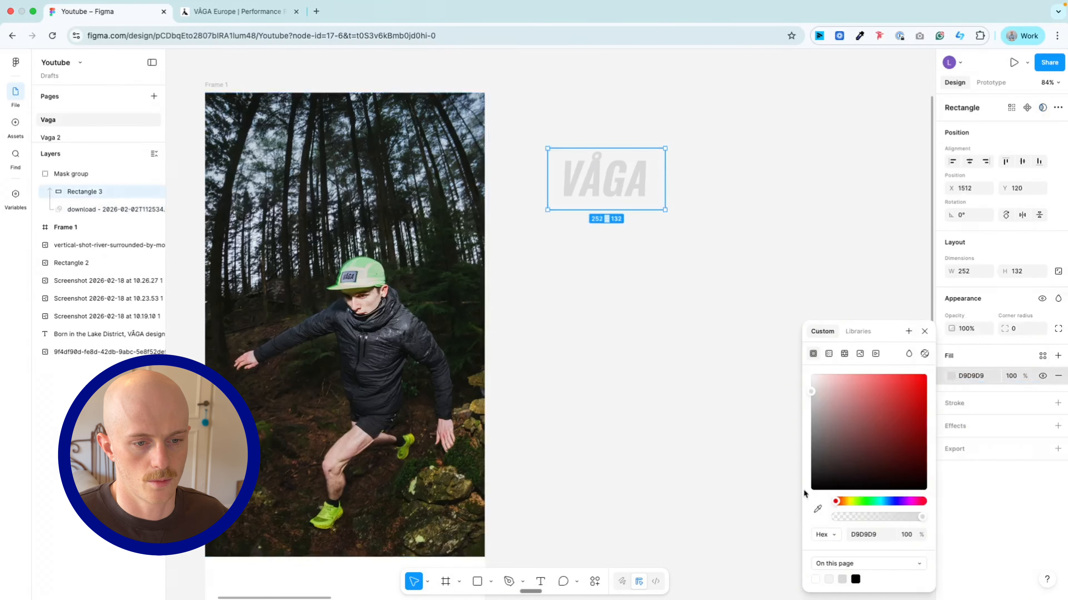
drag(819, 394, 786, 319)
click(689, 180)
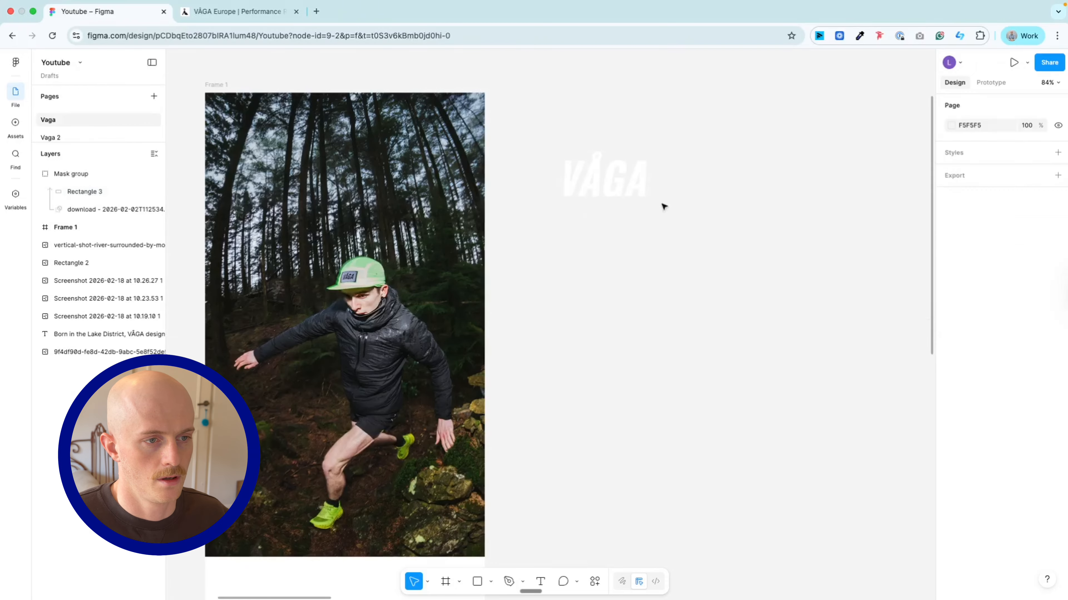
- Move the white logo onto the top of the runner photo, scale it to about 237 by 133, and center it horizontally
drag(615, 191, 356, 142)
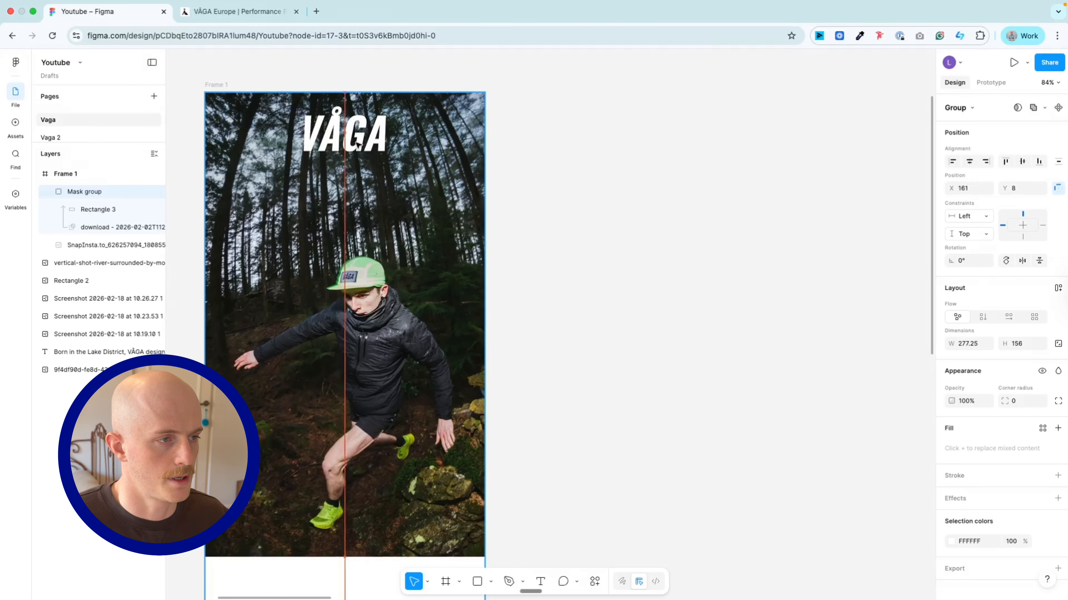
scroll(544, 200, left, 5)
drag(545, 200, 524, 187)
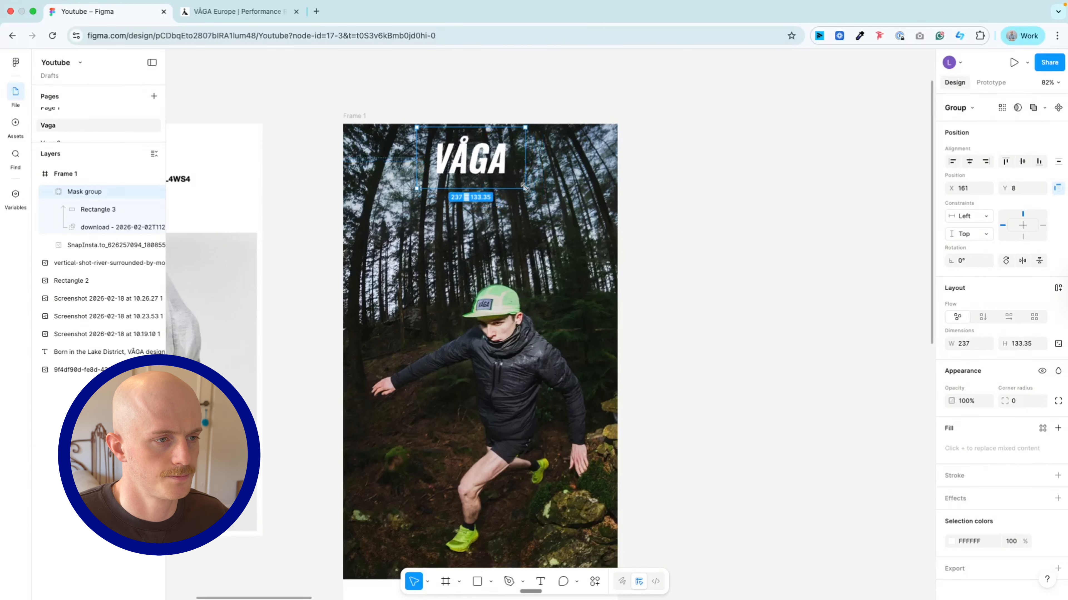
click(969, 161)
click(690, 156)
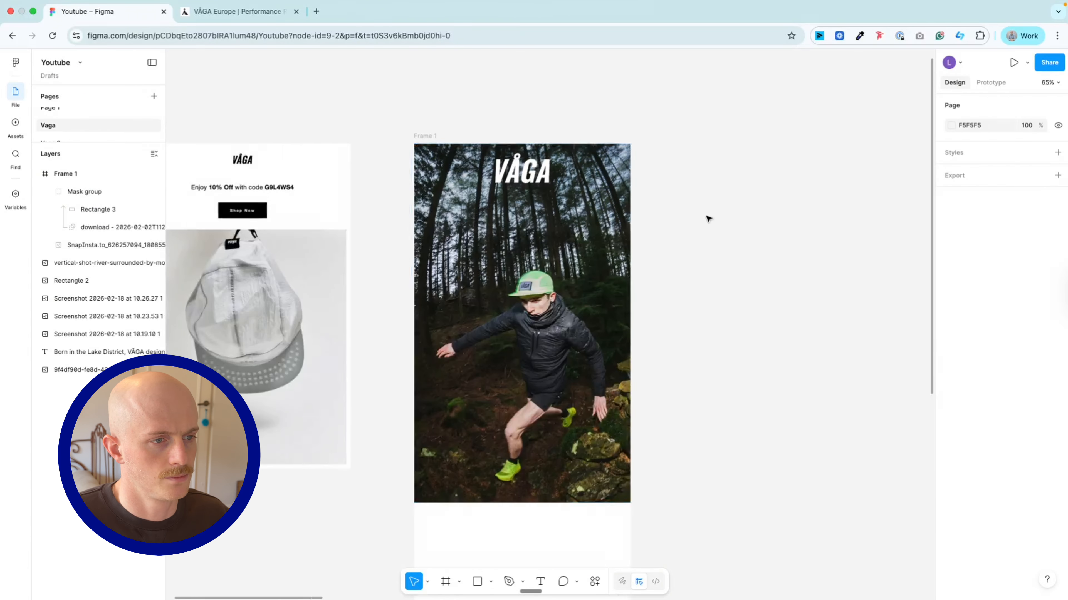
- Add a text box about 615 by 389 beside the frame reading "Welcome to the Team"
scroll(714, 210, down, 3)
scroll(720, 205, right, 2)
scroll(720, 205, down, 1)
key(t)
drag(653, 171, 874, 311)
text(Welcome t)
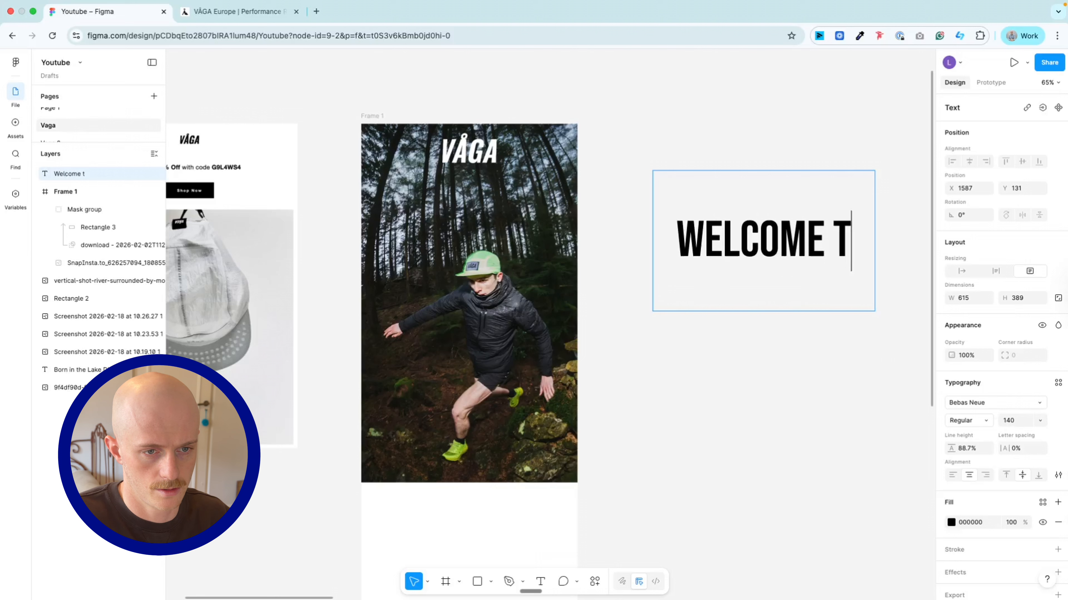
text(o the Team)
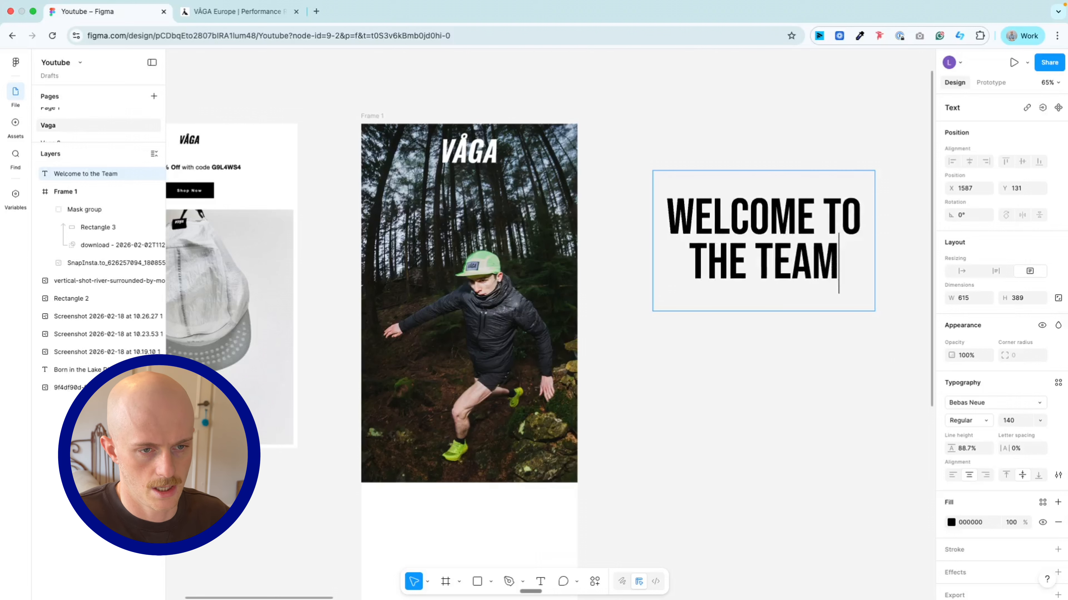
key(Escape)
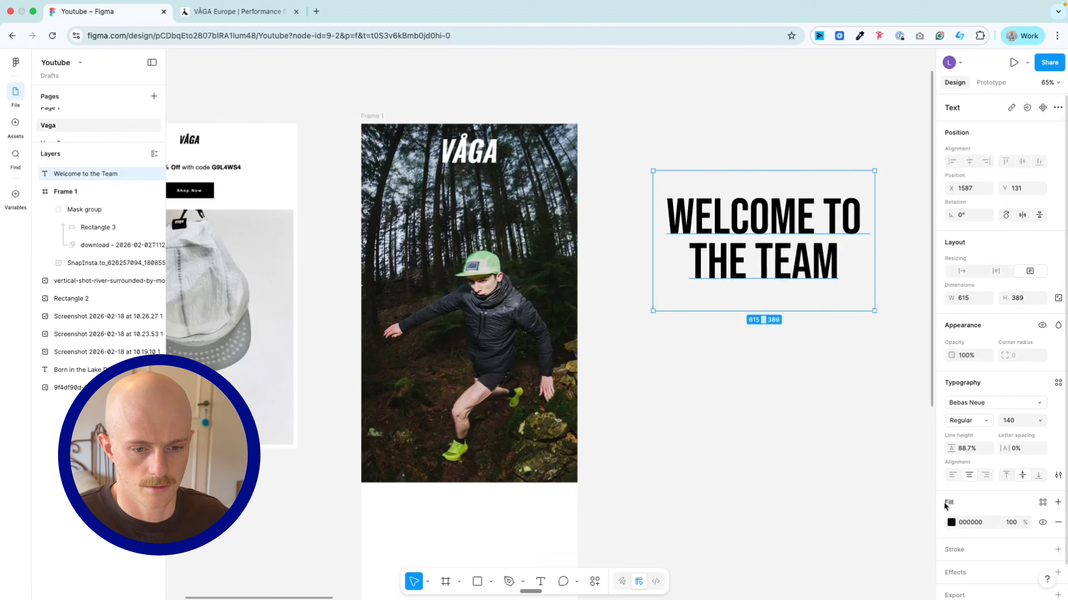
- Color the headline white (FFFFFF) and place it horizontally centered on the photo, just below the logo
click(951, 522)
click(816, 579)
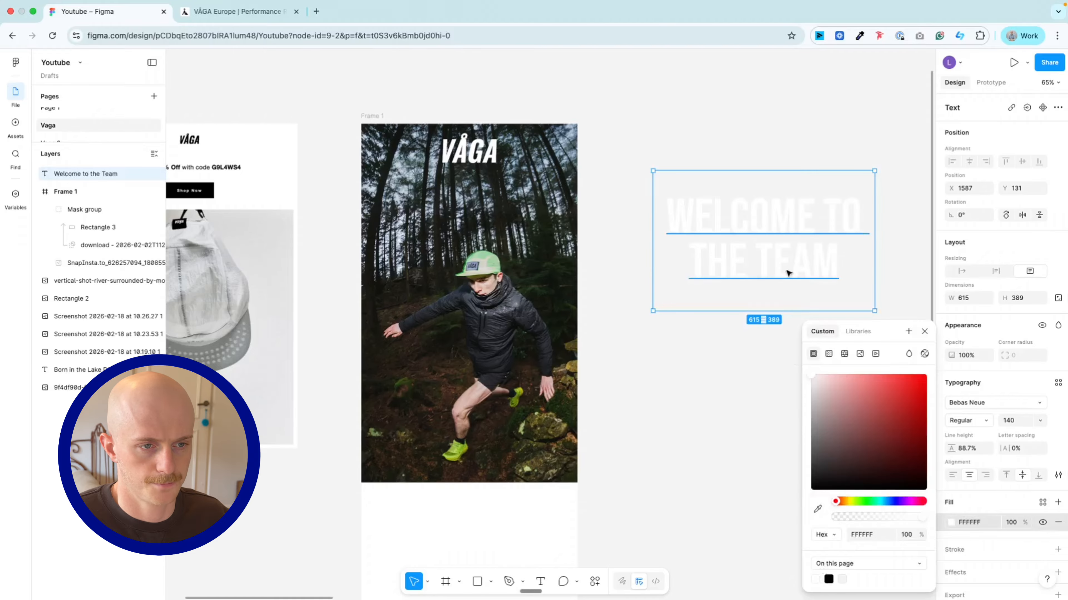
drag(806, 233, 510, 215)
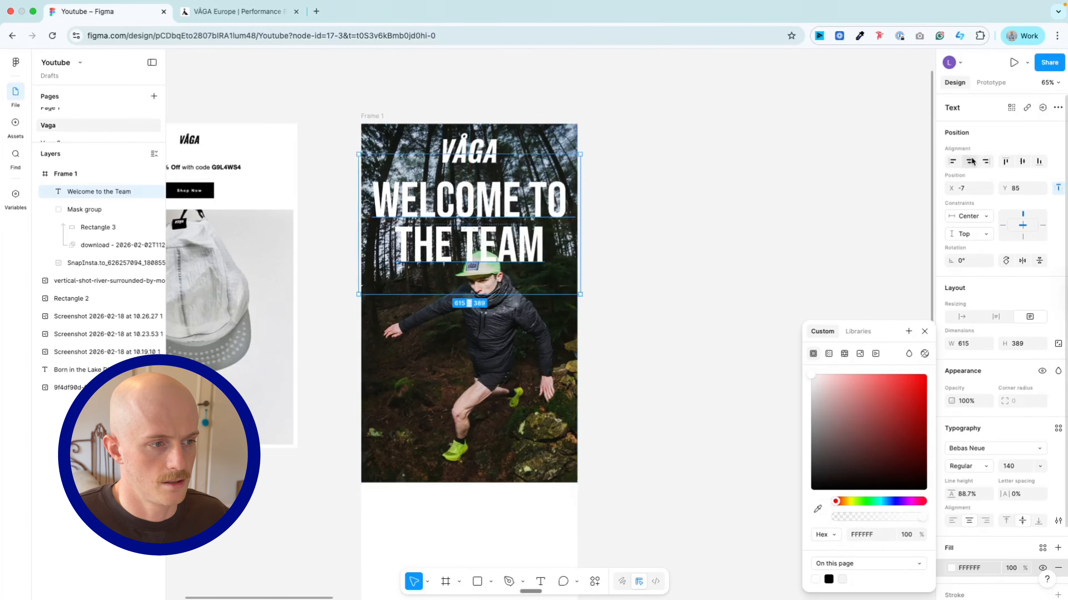
click(626, 194)
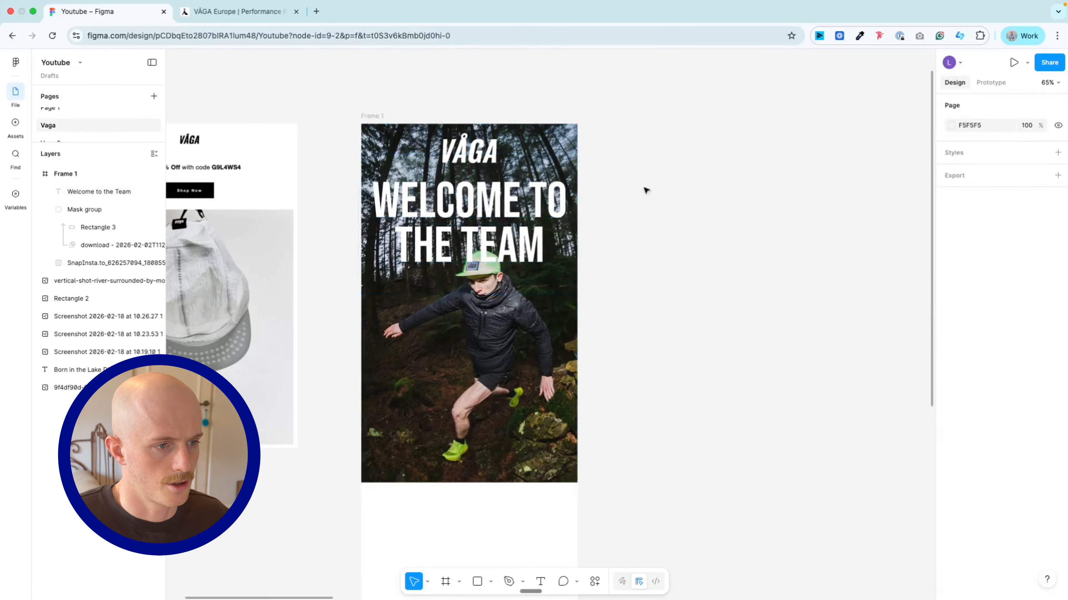
- Duplicate the runner photo, bring the copy in front of the headline, and remove the copy's background
click(487, 318)
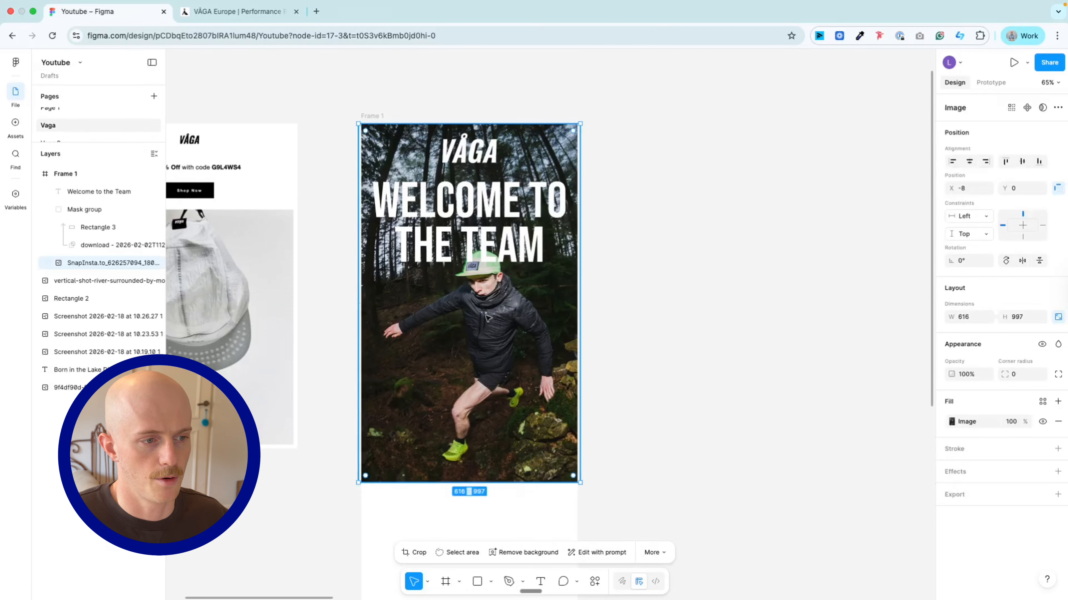
click(328, 295)
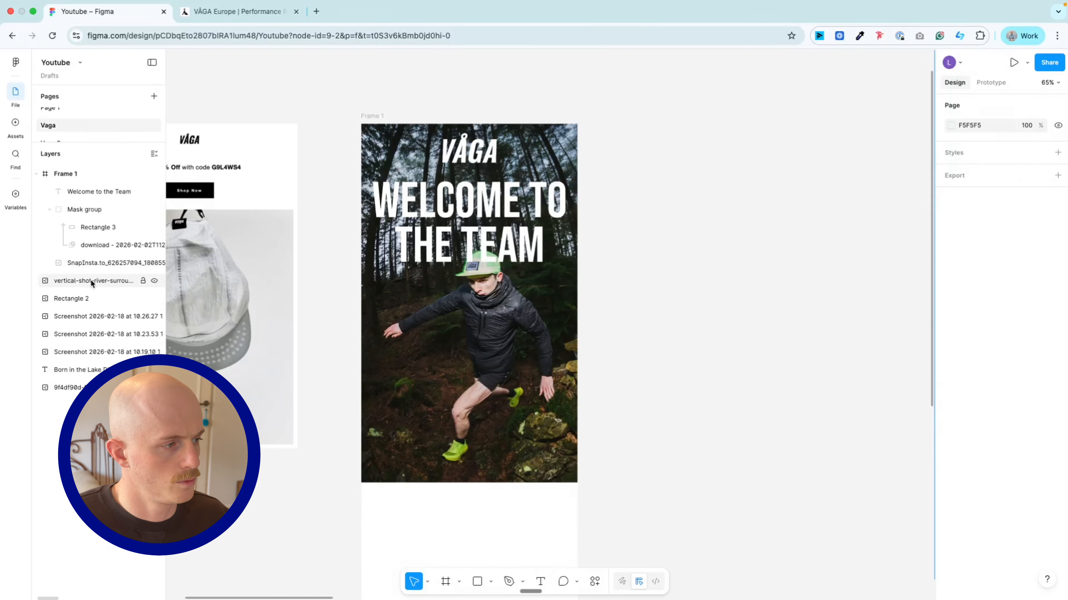
click(90, 263)
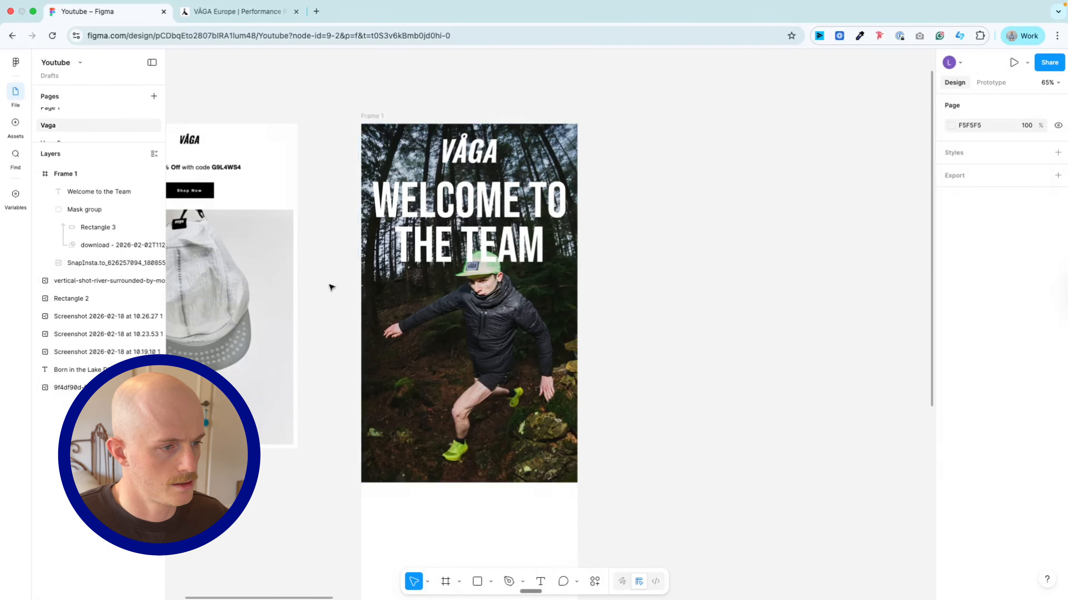
key(super+d)
key(super+alt+bracketright)
click(523, 552)
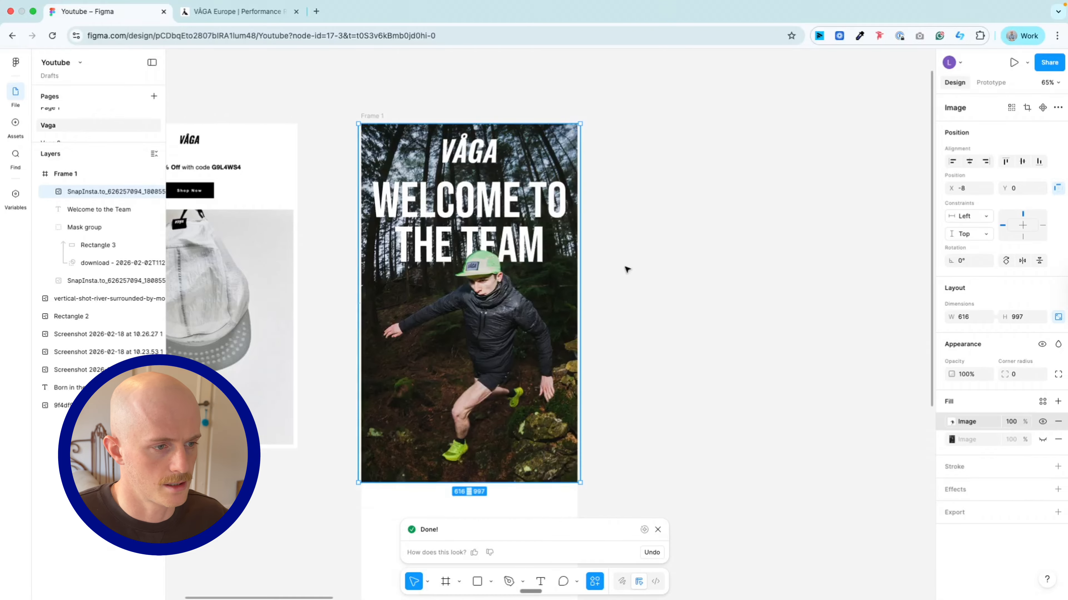
scroll(641, 330, left, 2)
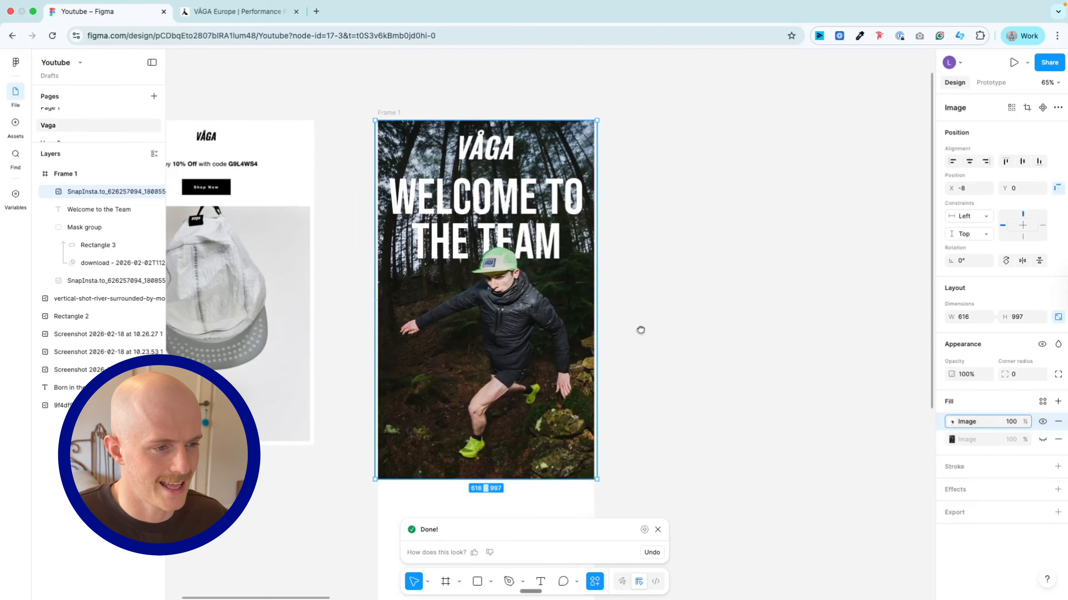
click(654, 305)
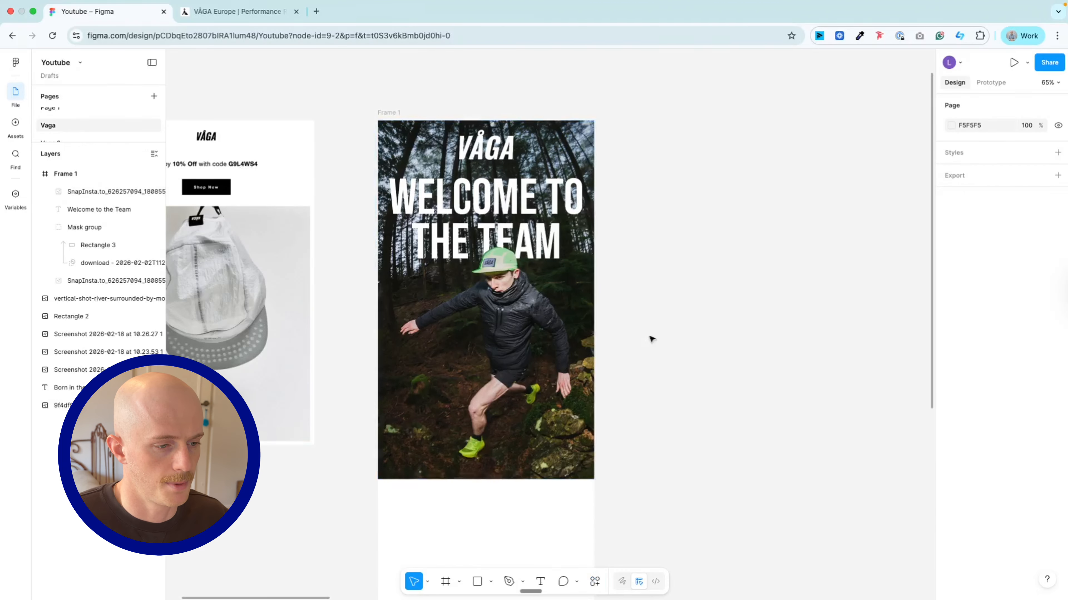
- Draw a rectangle about 322 by 61 across the runner's torso in the photo
scroll(626, 324, up, 5)
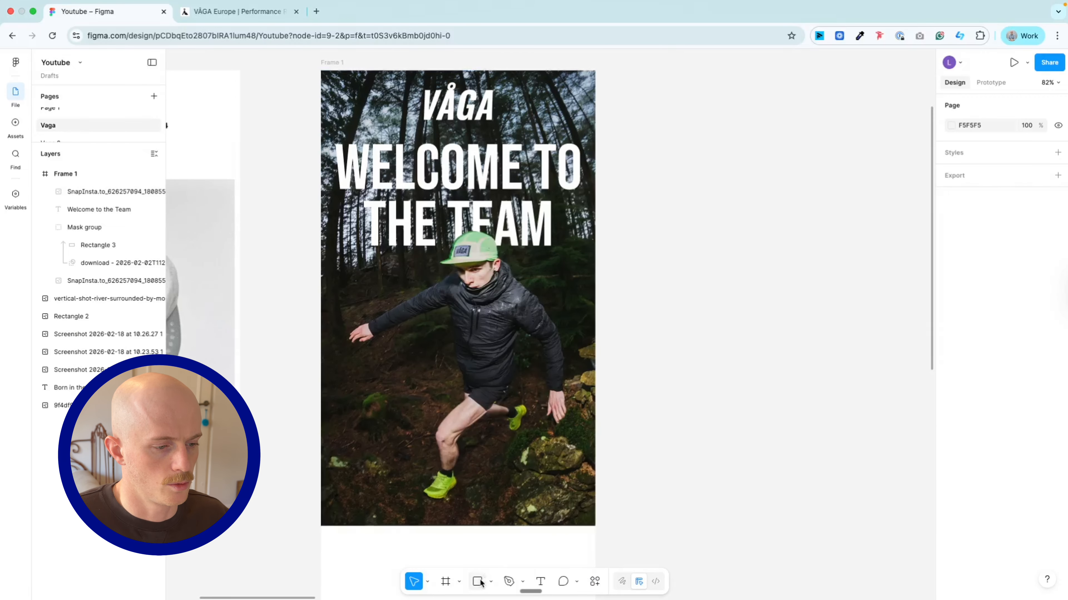
click(477, 582)
drag(389, 301, 536, 329)
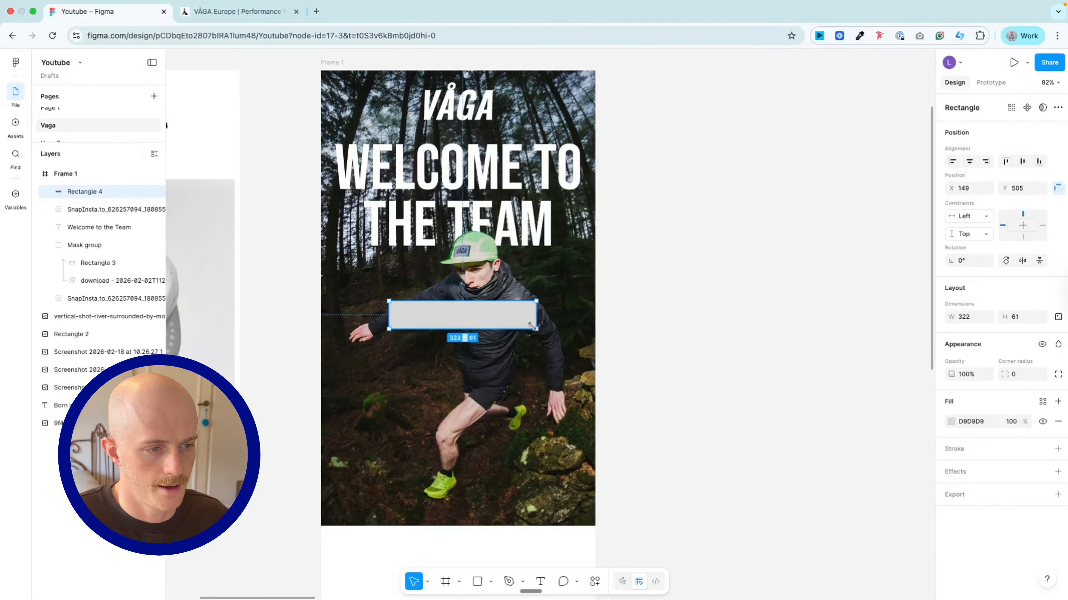
- Center the rectangle horizontally in the frame, set its corner radius to 38 and its fill opacity to 72%
click(969, 162)
click(1021, 374)
text(38)
key(Return)
click(1010, 421)
text(72)
key(Return)
- Add a dashed inside stroke to the rounded rectangle with a dash length of 5 and a weight of 2
click(1058, 448)
click(951, 469)
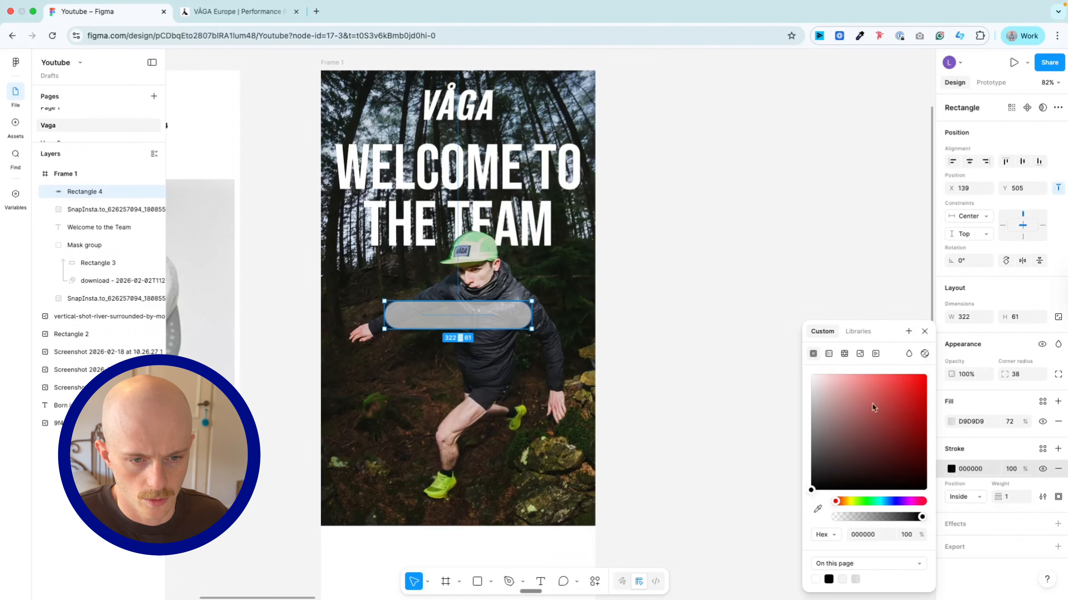
click(1042, 497)
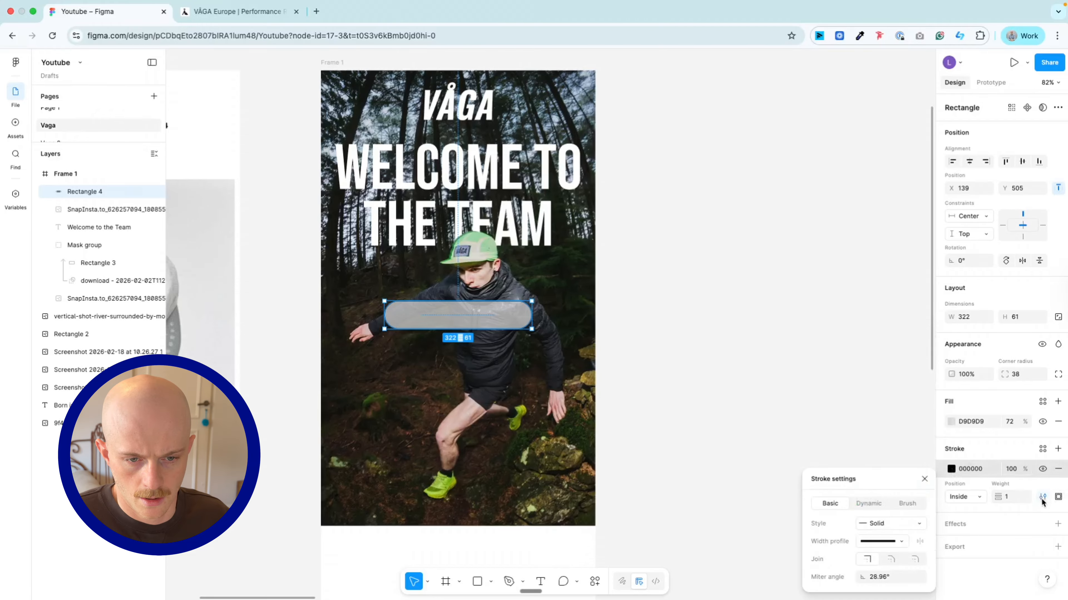
click(892, 523)
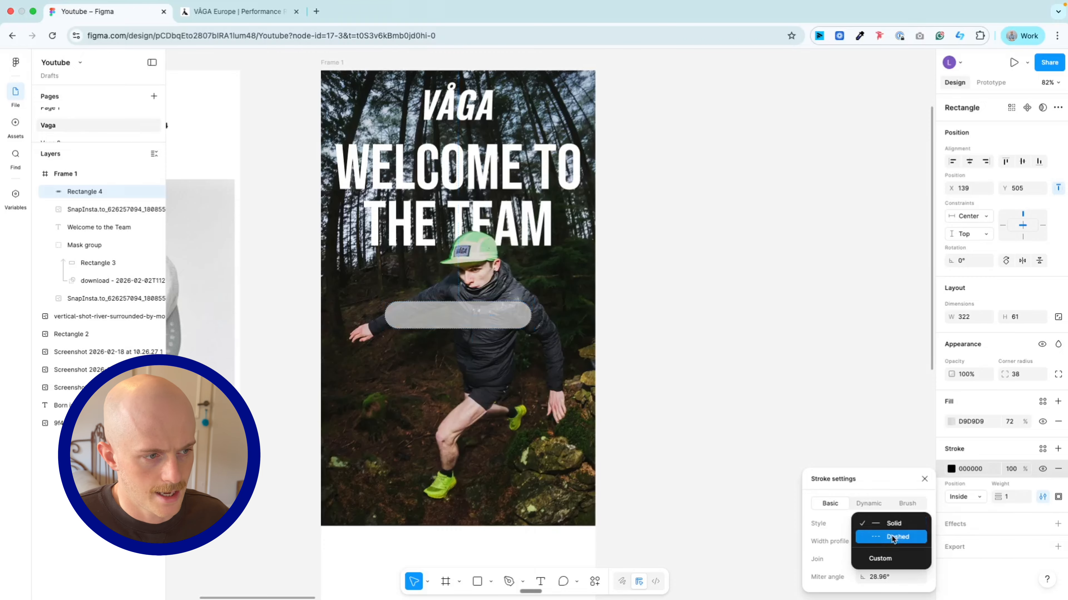
click(892, 540)
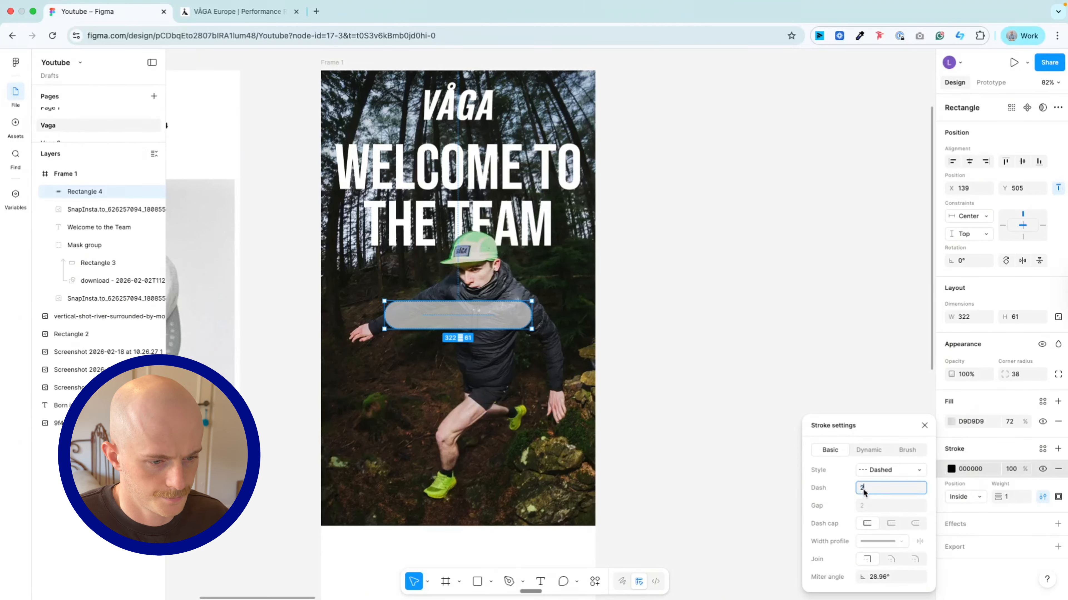
text(5)
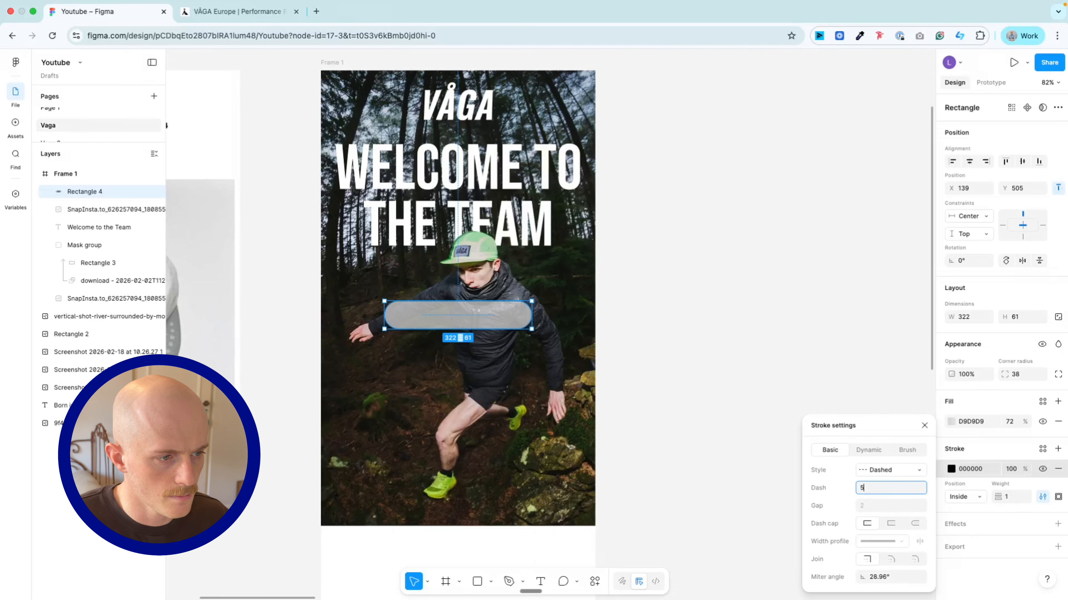
key(Return)
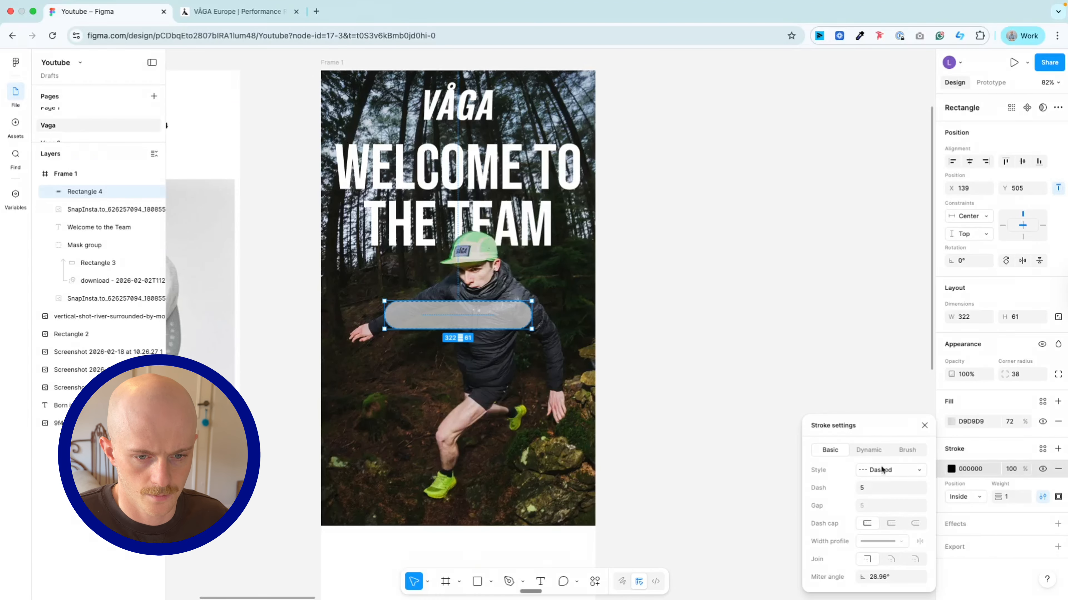
drag(1003, 497, 1002, 498)
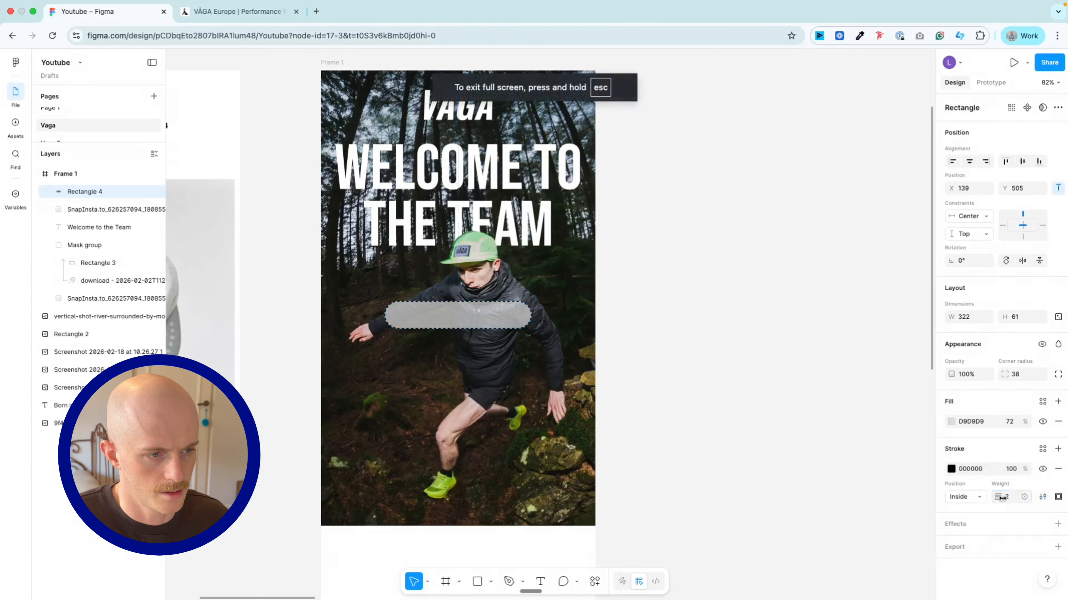
click(757, 462)
- Add the discount code G9L4WS4 as text on the rounded rectangle, with font size 24 and 40% letter spacing
key(t)
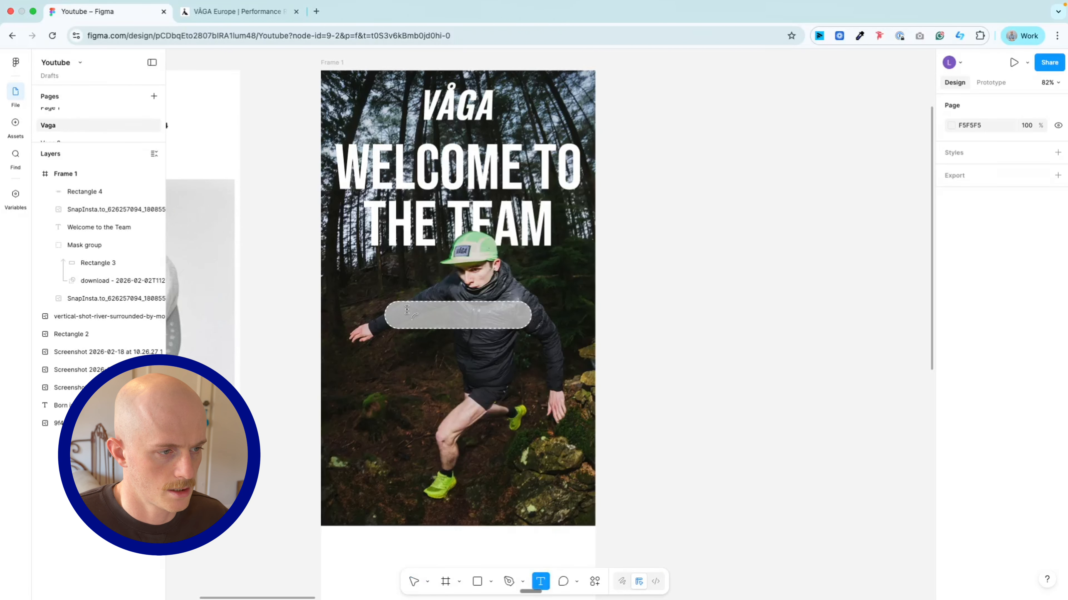
key(super+v)
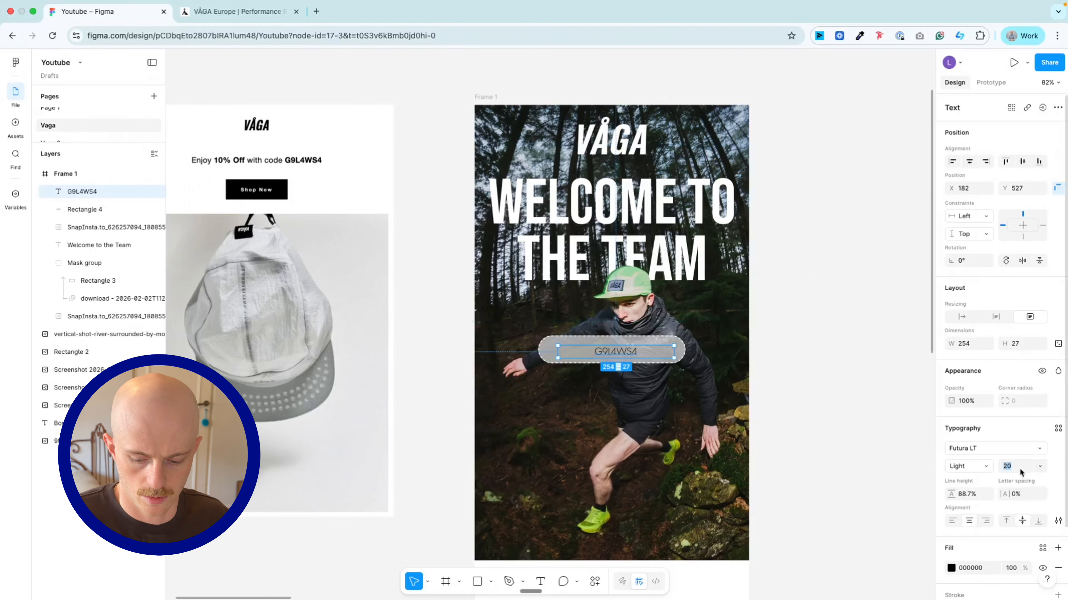
text(24)
key(Return)
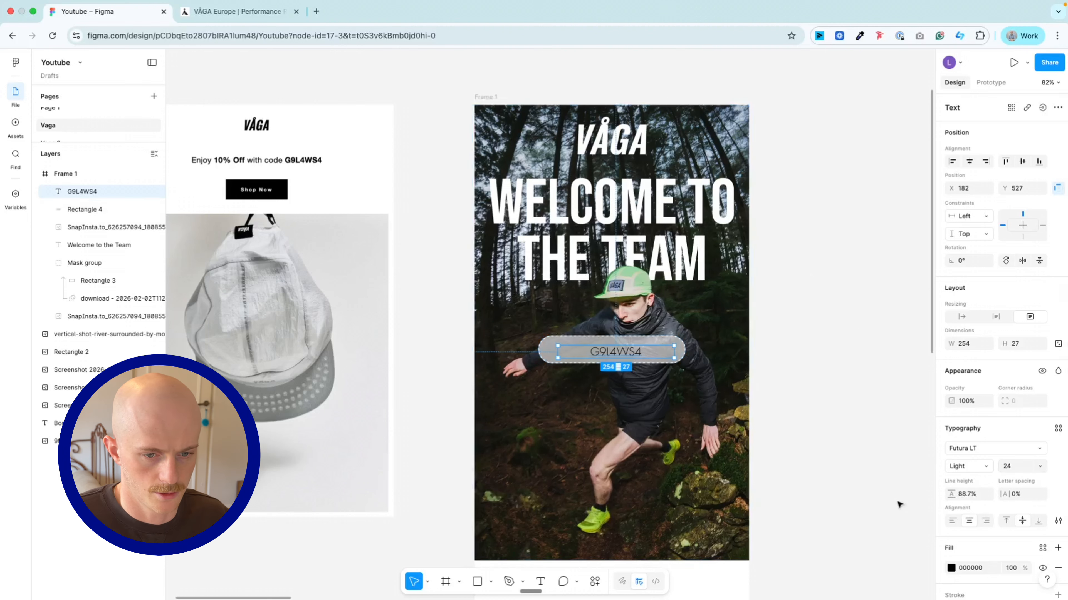
drag(1008, 494, 1052, 490)
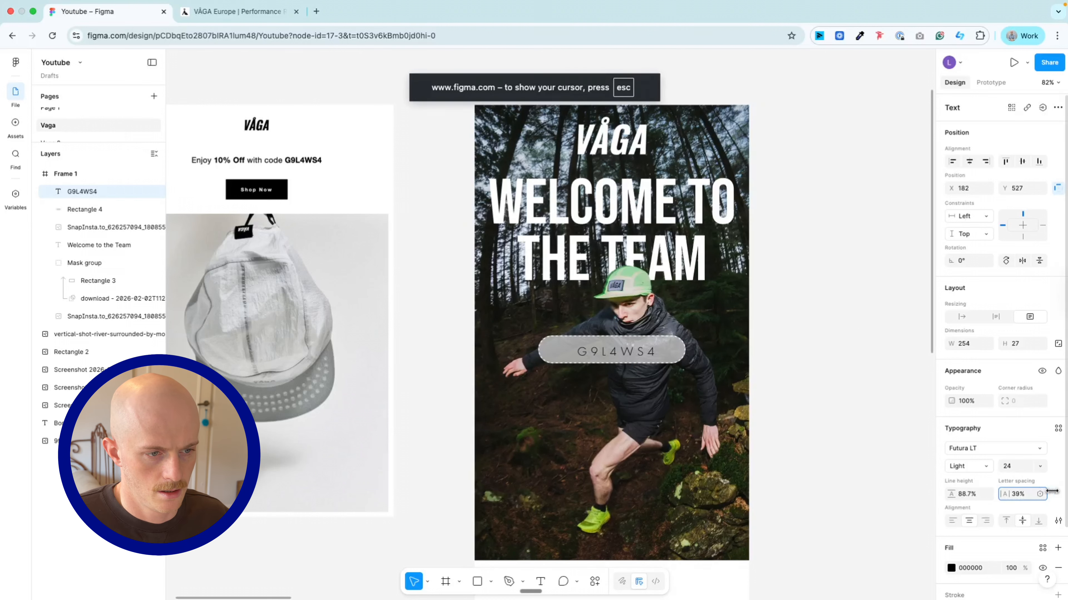
- Center the discount code text inside the rounded rectangle and change its font to Futura Medium
scroll(616, 351, up, 3)
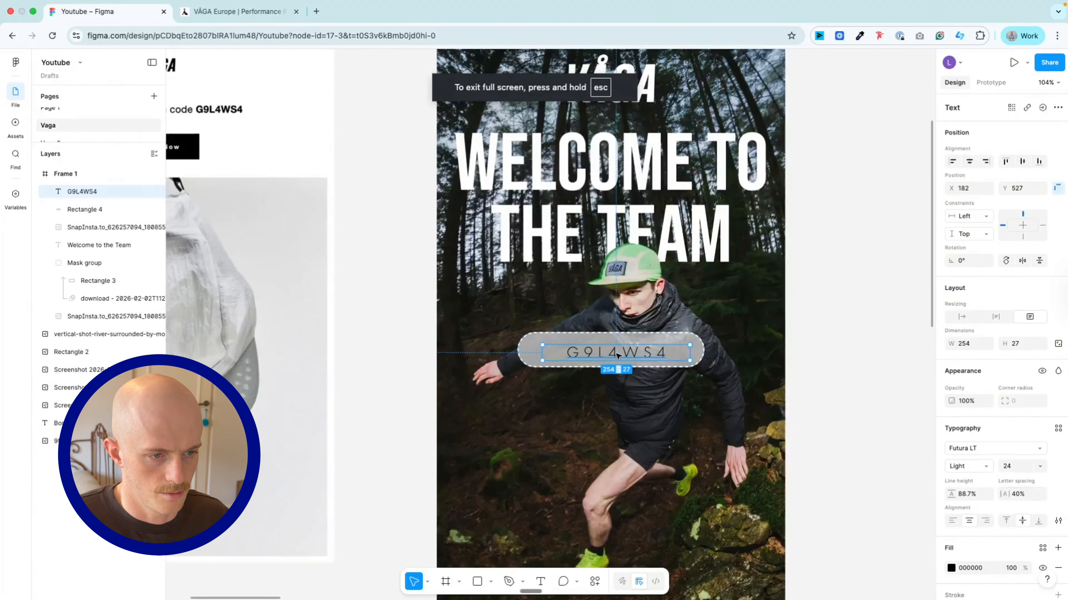
drag(650, 358, 646, 356)
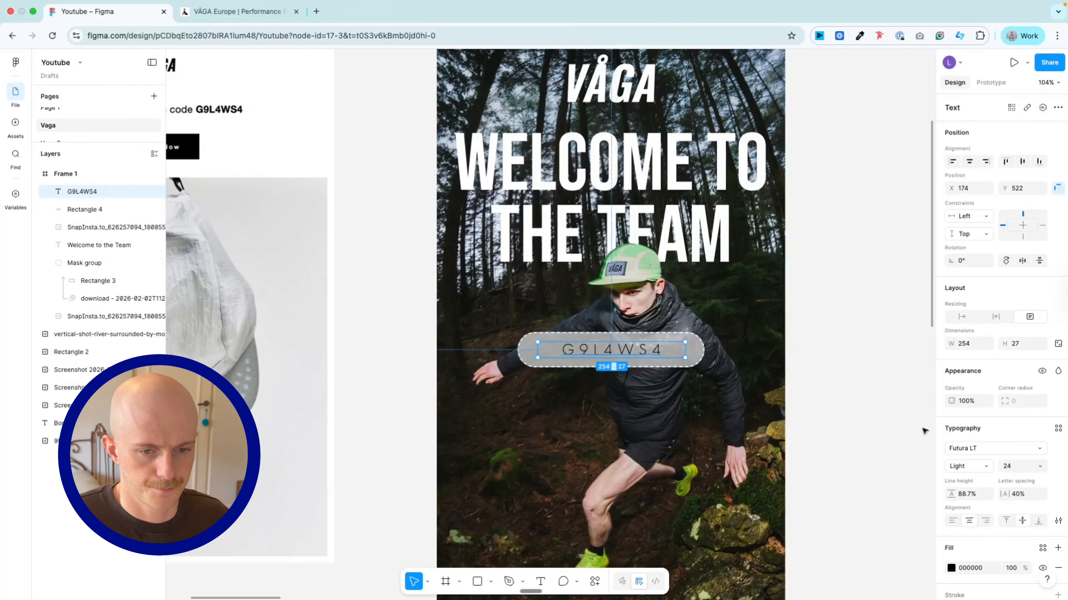
click(962, 448)
click(866, 472)
click(840, 350)
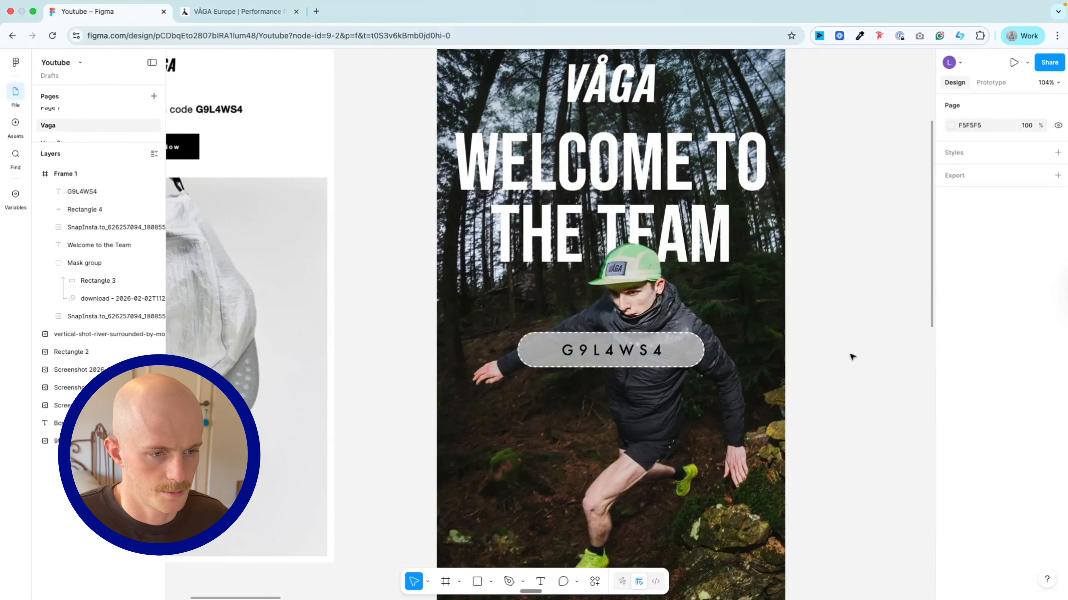
- Move the code text and its rounded rectangle together slightly lower on the runner's torso
scroll(618, 333, down, 3)
click(610, 350)
shift+click(702, 351)
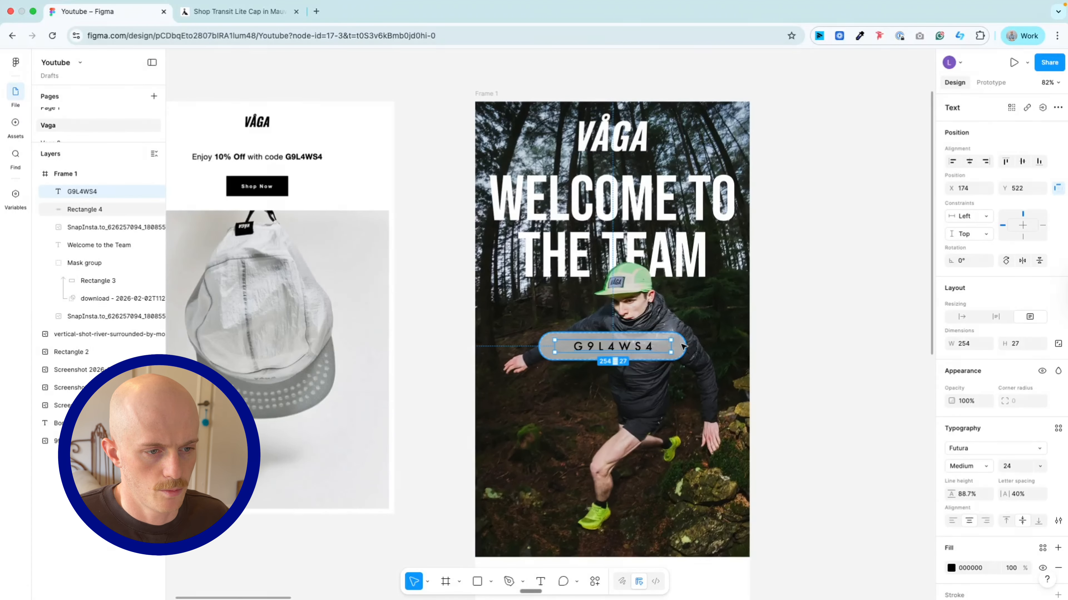
drag(629, 350, 629, 370)
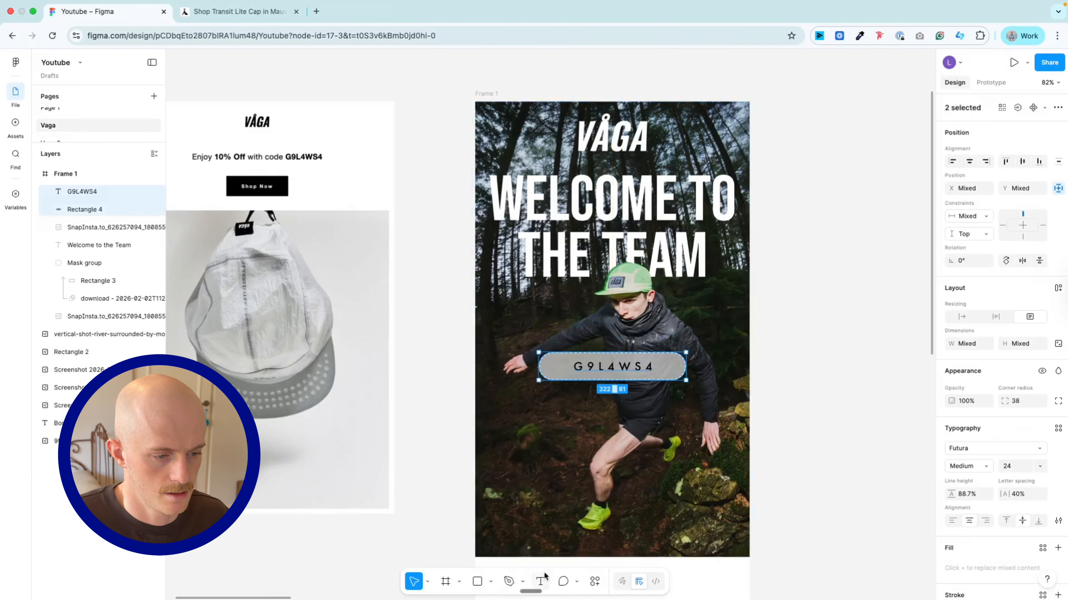
- Add a white text line about 263 by 28 reading "Save 10% with code:" just above the discount code pill
key(t)
drag(554, 339, 675, 350)
text(Save 10% with code:)
key(Escape)
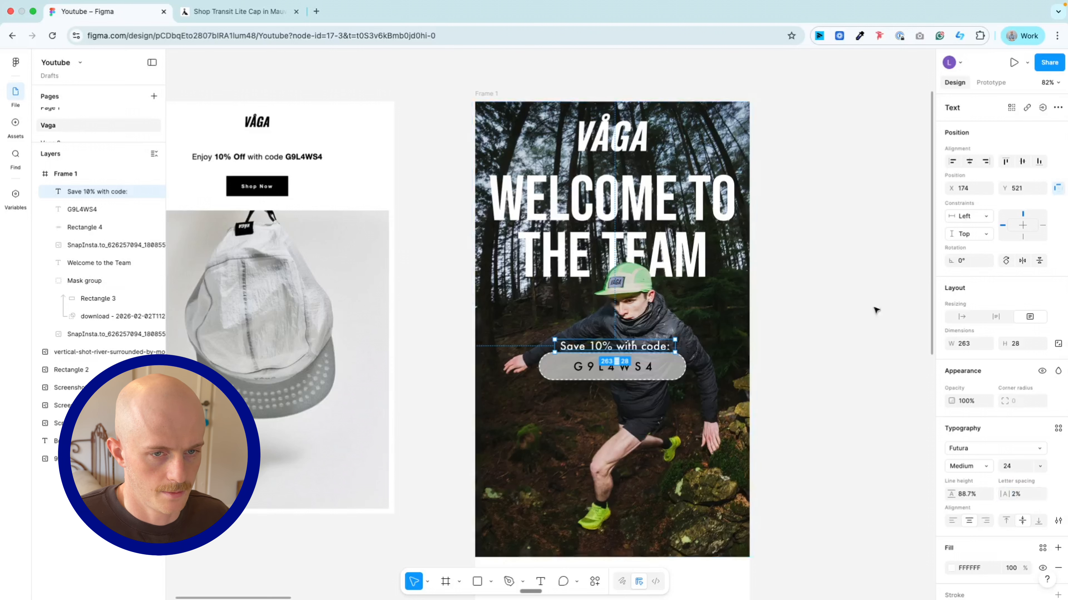
click(826, 336)
scroll(826, 337, down, 3)
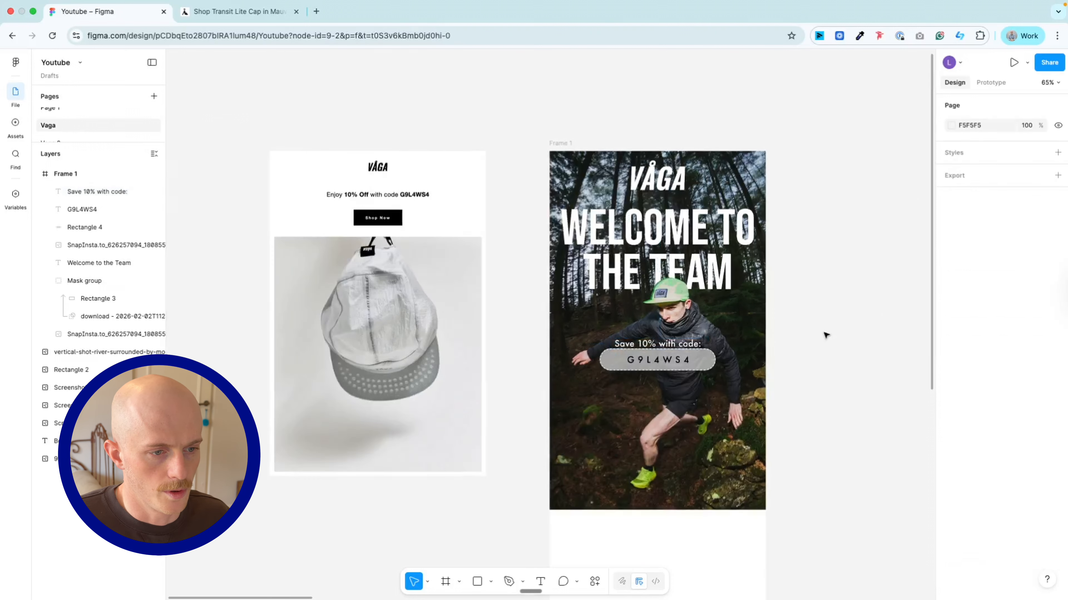
- Center the "Save 10% with code:" line horizontally in the frame and set its font size to 20
scroll(826, 335, up, 3)
click(613, 346)
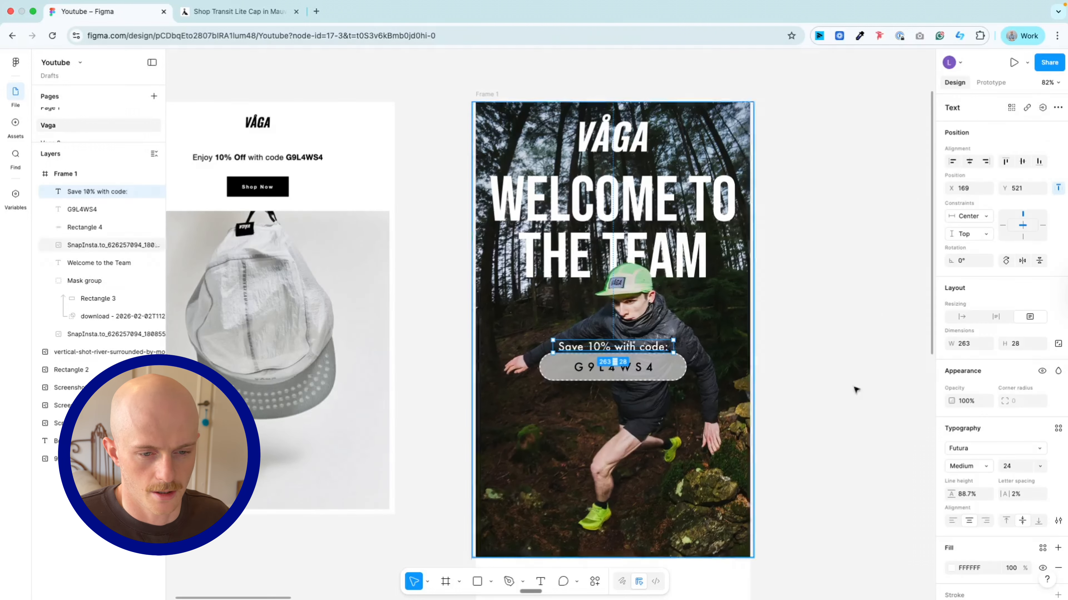
click(1009, 466)
text(20)
key(Return)
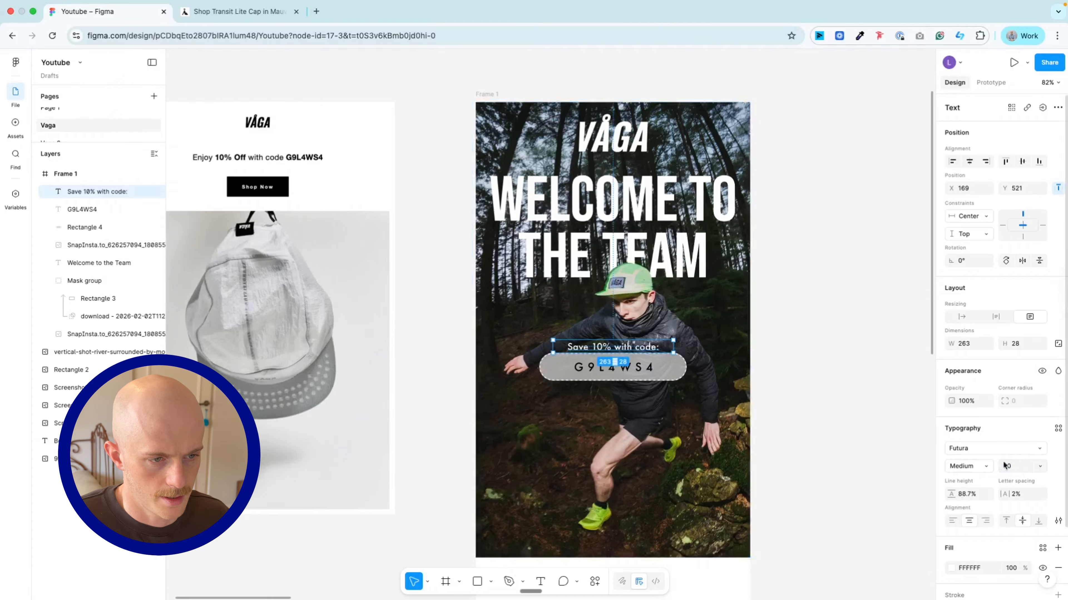
click(874, 342)
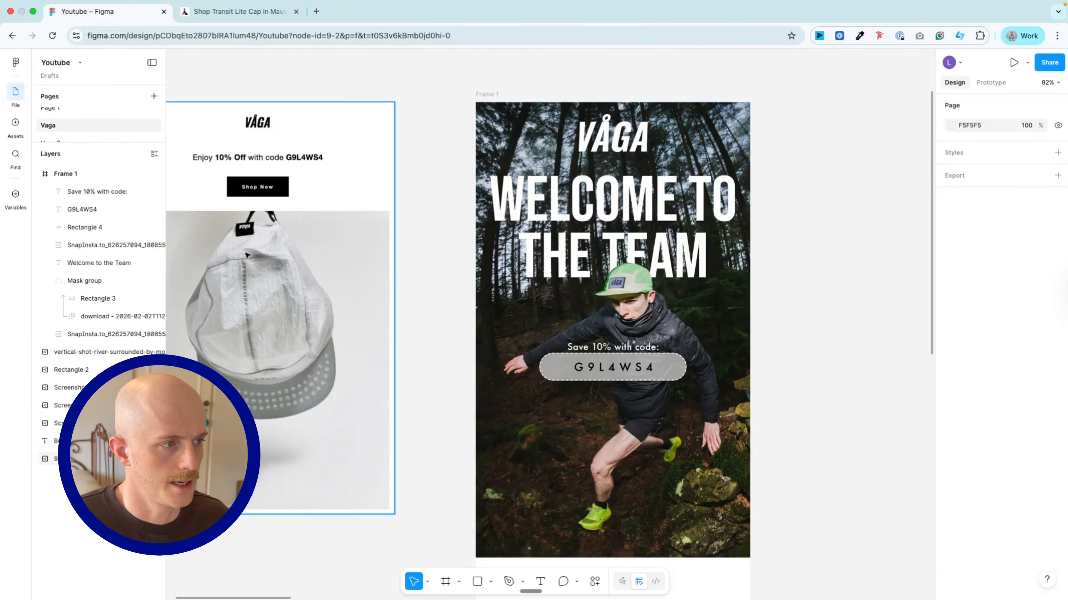
- Draw a rectangle about 425 by 103 below the discount code pill, center it horizontally and fill it black (000000)
click(477, 581)
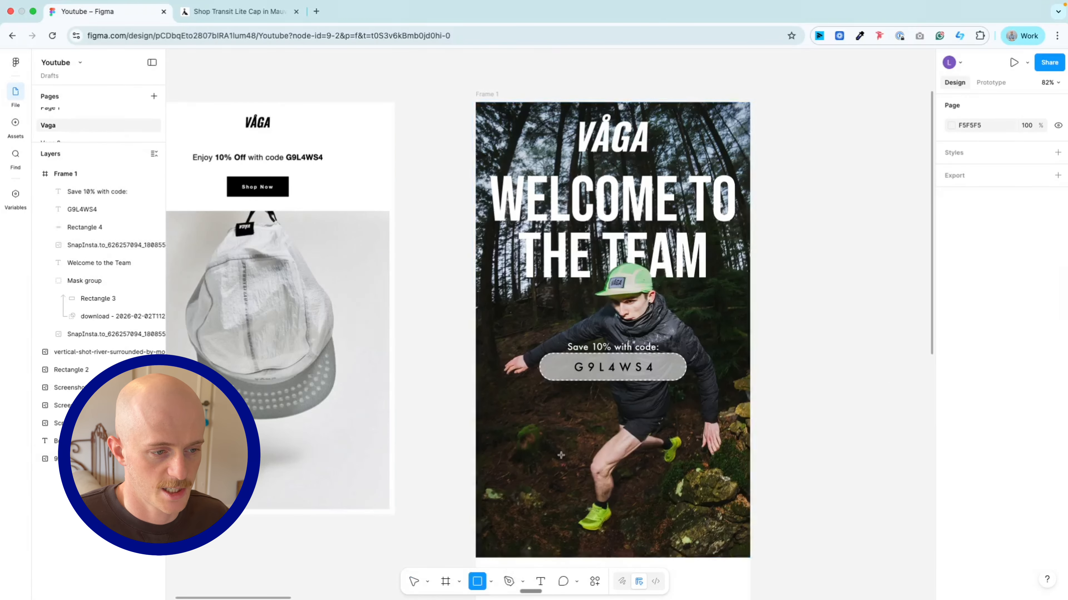
drag(514, 402, 709, 449)
click(968, 161)
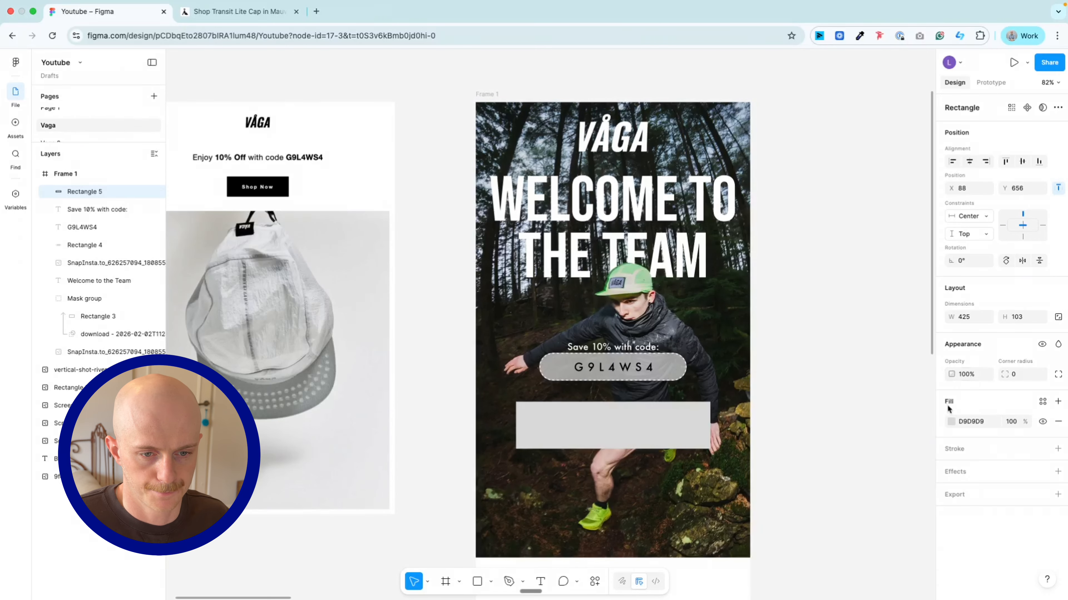
click(950, 421)
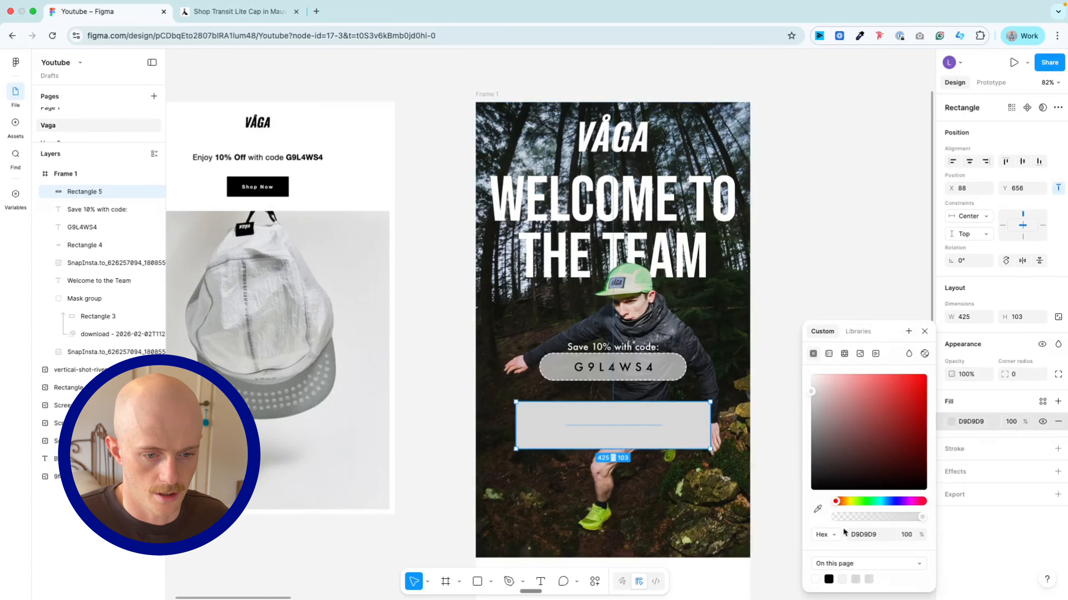
click(828, 580)
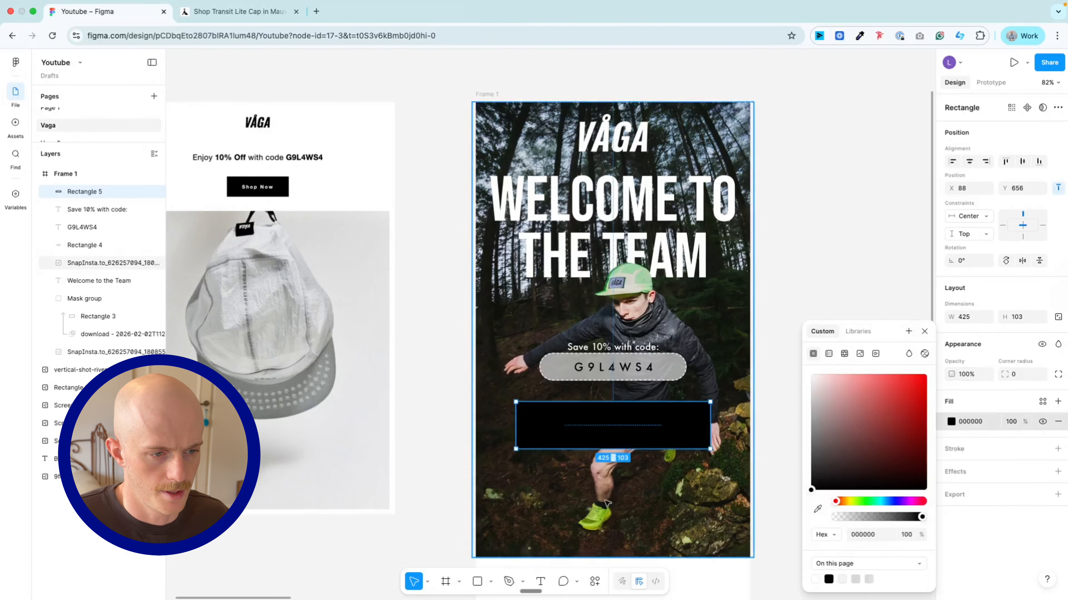
- Add a text label reading "Shop Now" on the black rectangle
click(540, 581)
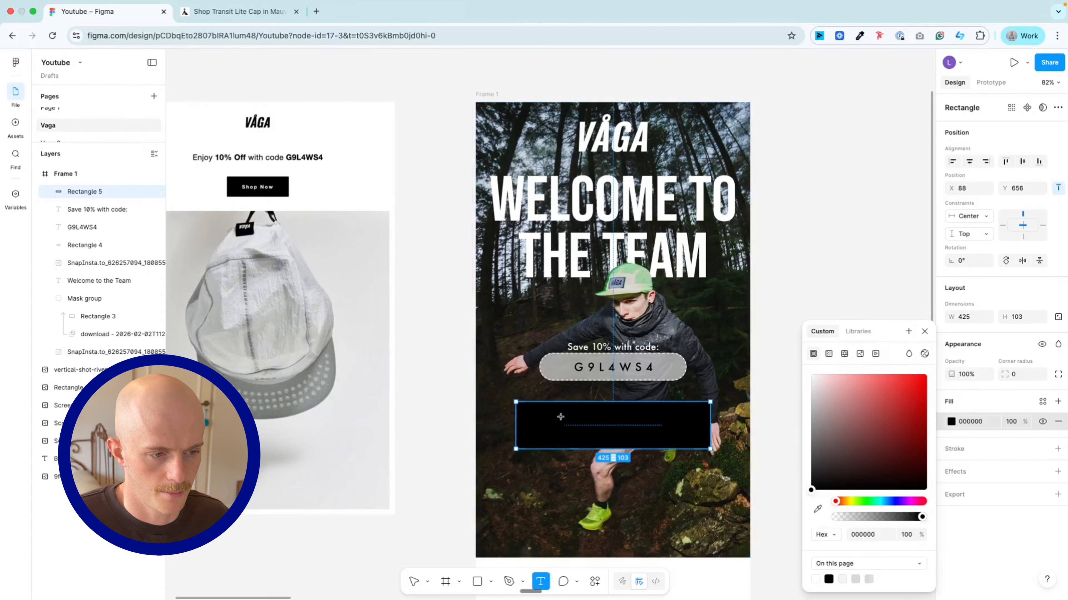
drag(561, 418, 642, 430)
text(Shop Now)
- Shrink the black button rectangle to about 364 by 82 and center it and the "Shop Now" label on each other in the frame
click(700, 445)
drag(709, 449, 689, 434)
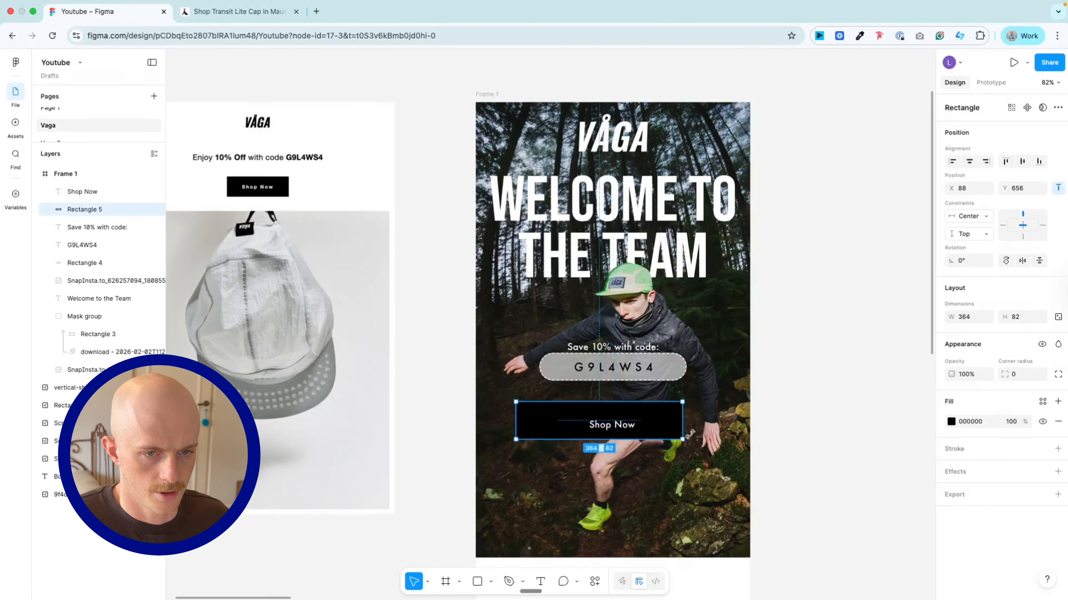
drag(595, 422, 614, 426)
click(608, 423)
click(797, 398)
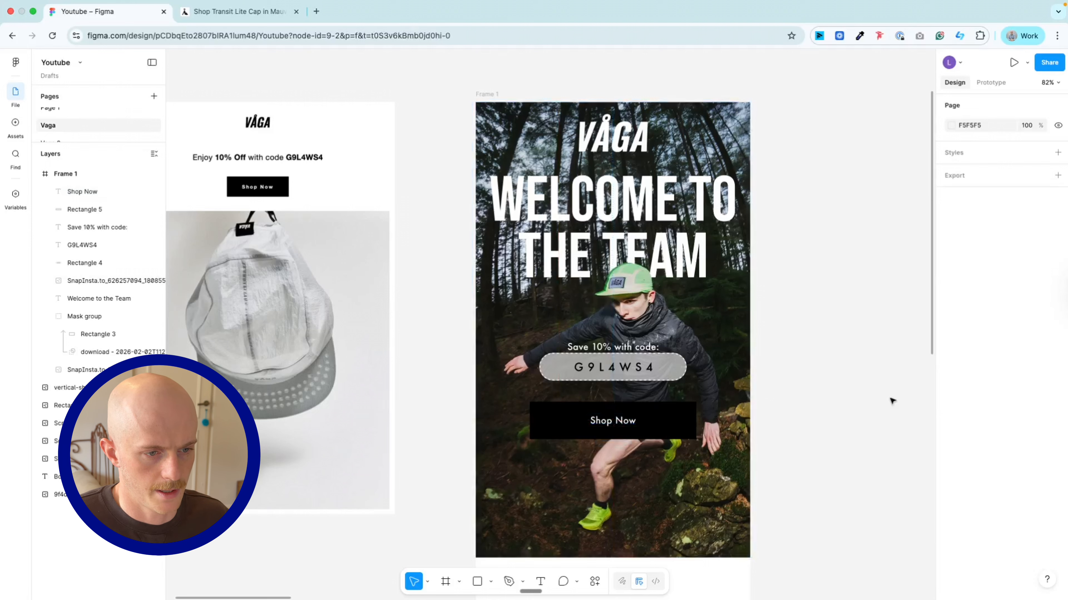
scroll(788, 288, down, 2)
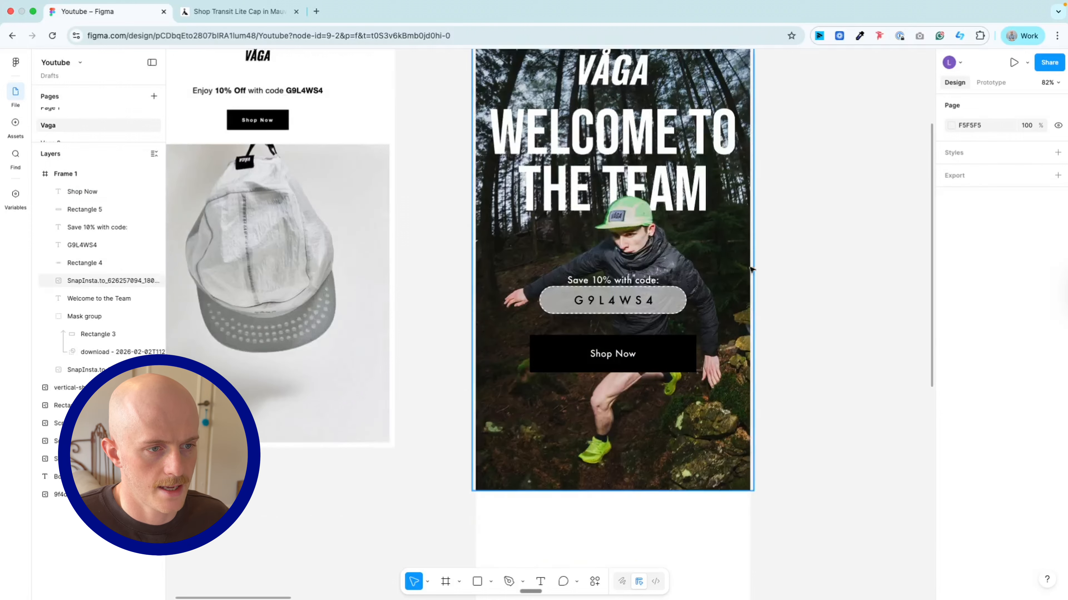
scroll(750, 269, up, 2)
scroll(765, 269, down, 2)
scroll(775, 248, down, 2)
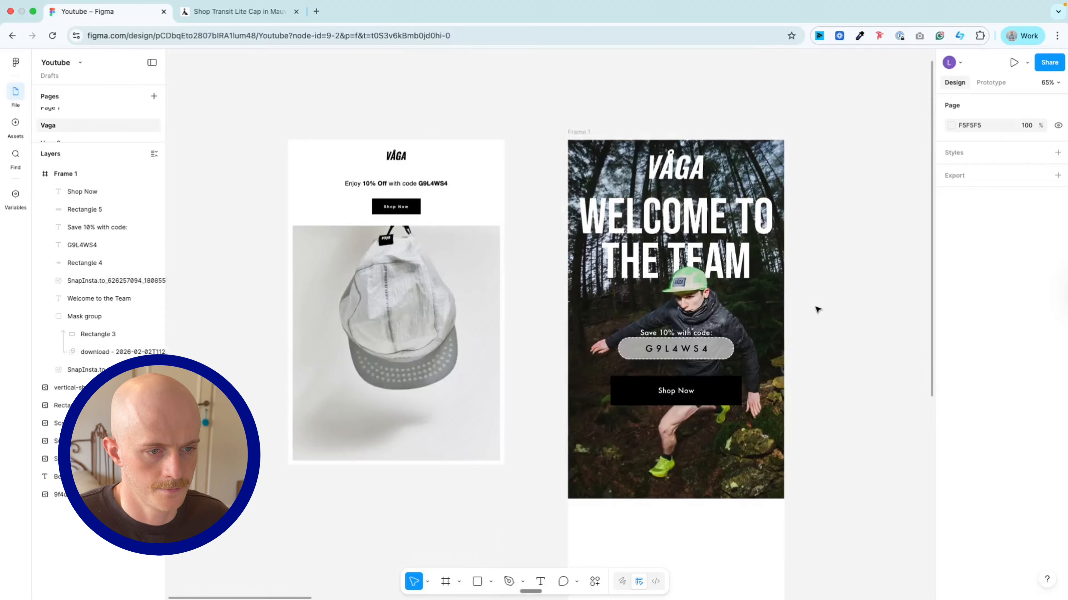
scroll(817, 307, down, 3)
scroll(808, 333, down, 2)
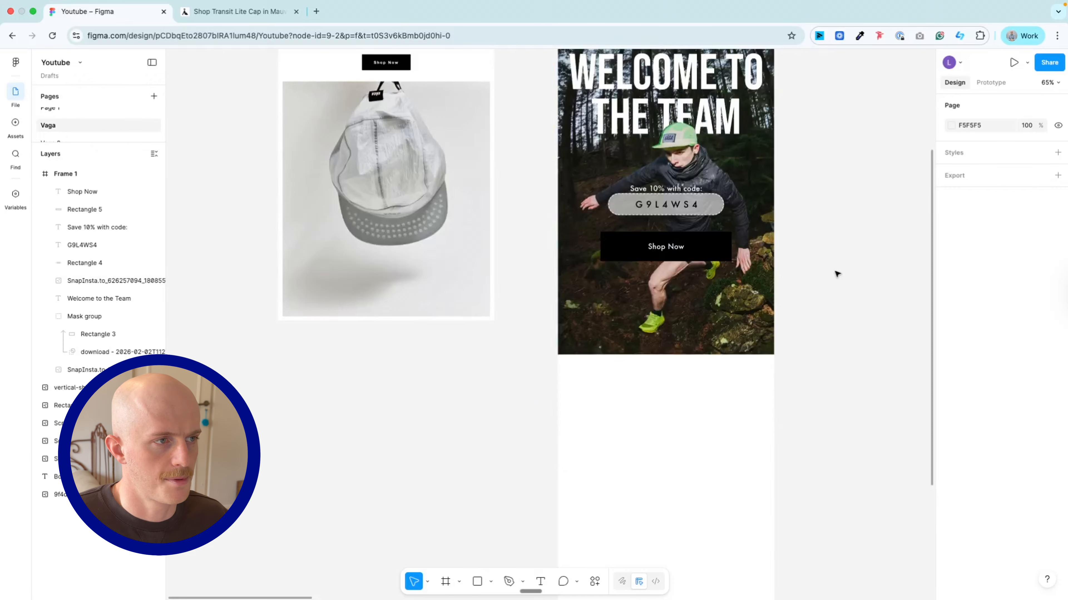
scroll(843, 245, up, 2)
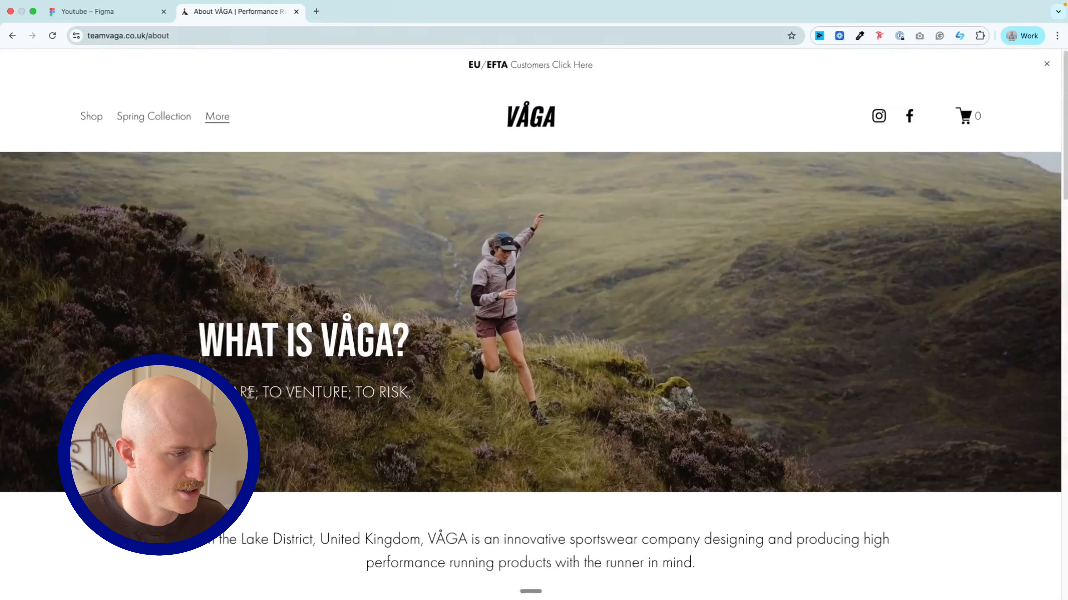
- Check the brand statement on the VÅGA about page against the email's body copy, and return to the Figma design
click(105, 12)
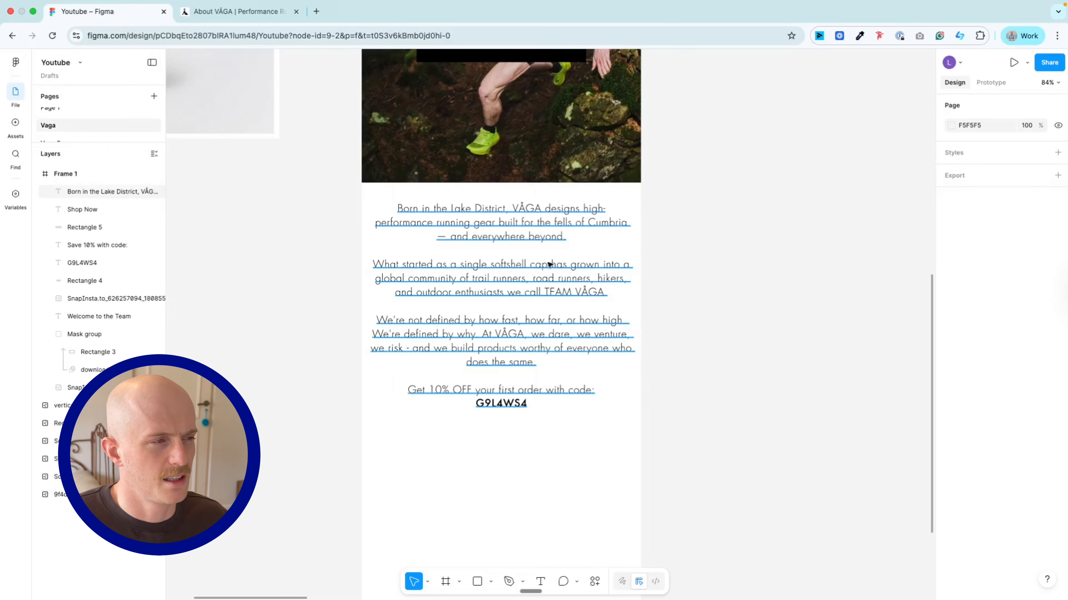
click(220, 11)
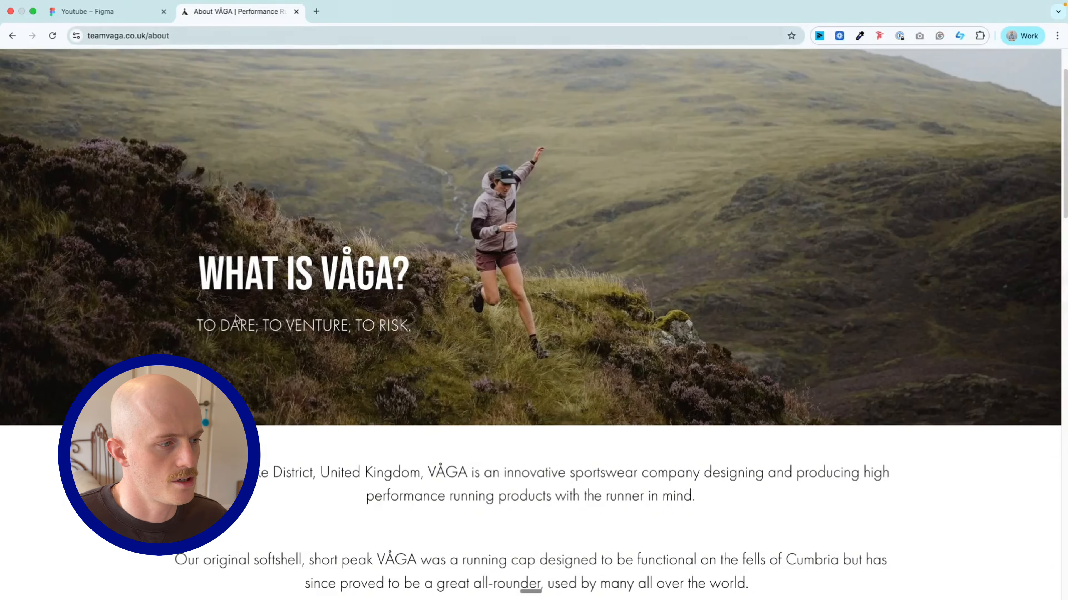
click(105, 12)
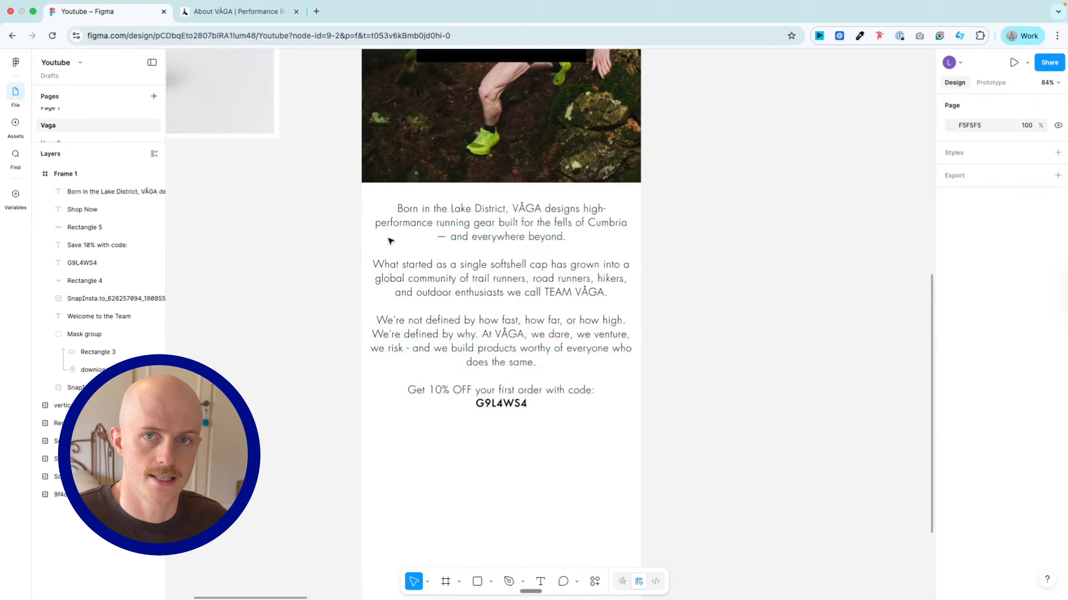
- Left-align the body copy, narrow its text box to 460 wide and shift it toward the frame's right side at X 118
click(490, 276)
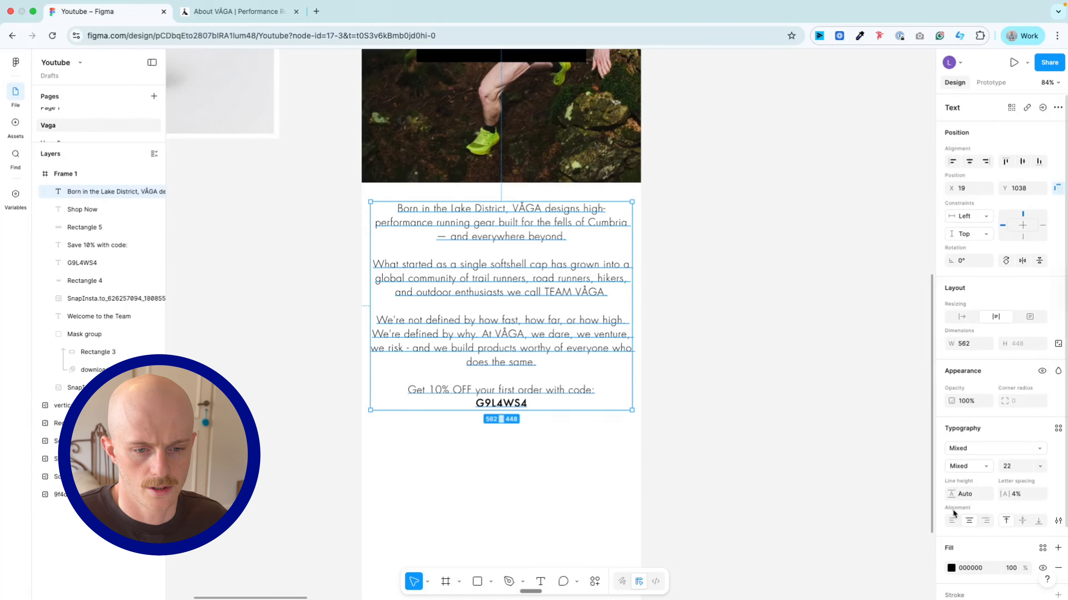
click(953, 521)
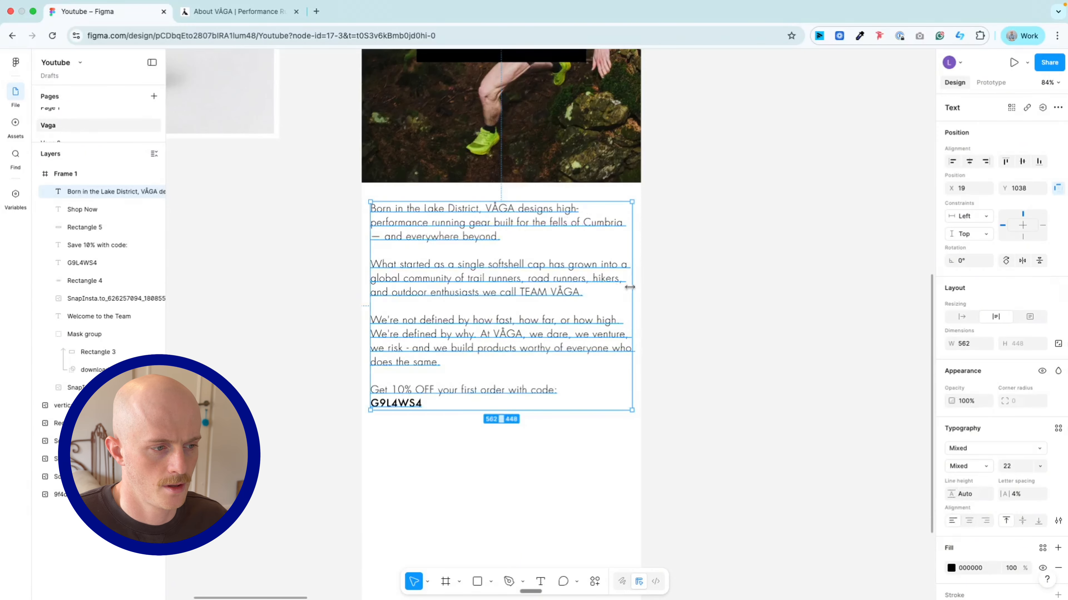
drag(632, 287, 595, 287)
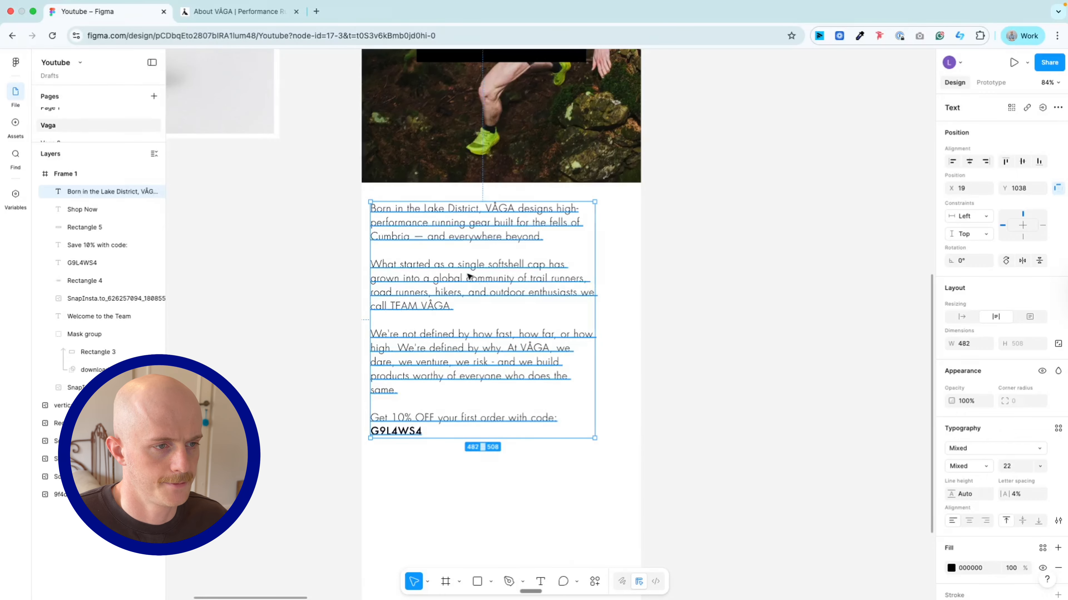
drag(468, 277, 510, 278)
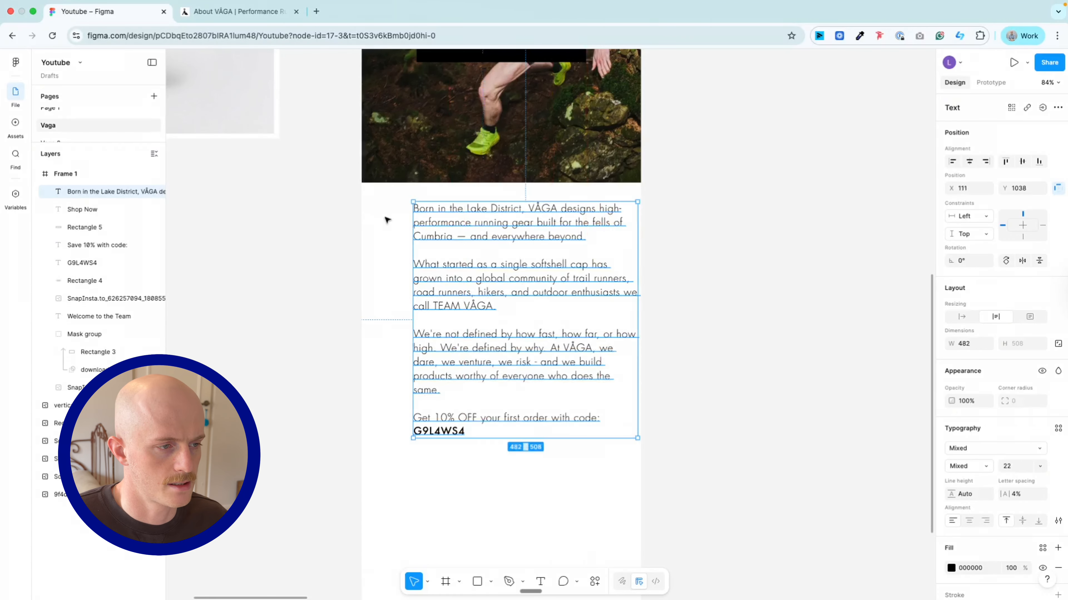
drag(640, 321, 628, 319)
drag(503, 313, 506, 313)
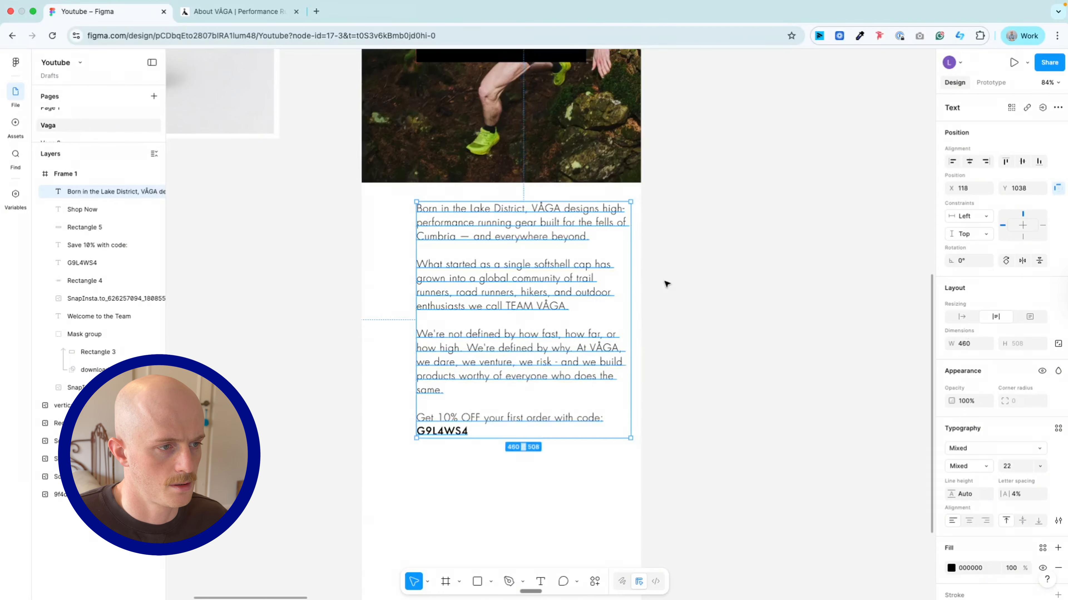
click(682, 282)
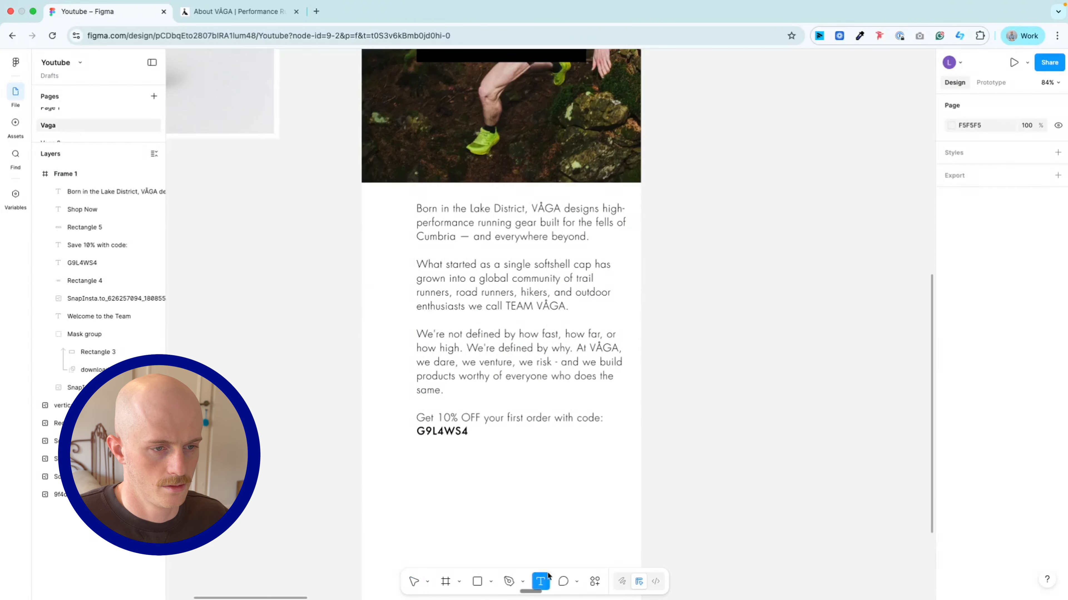
- Add a text box about 468 by 114 on the canvas beside the frame reading "TO DARE; TO VENTURE; TO RISK"
key(t)
drag(676, 196, 894, 249)
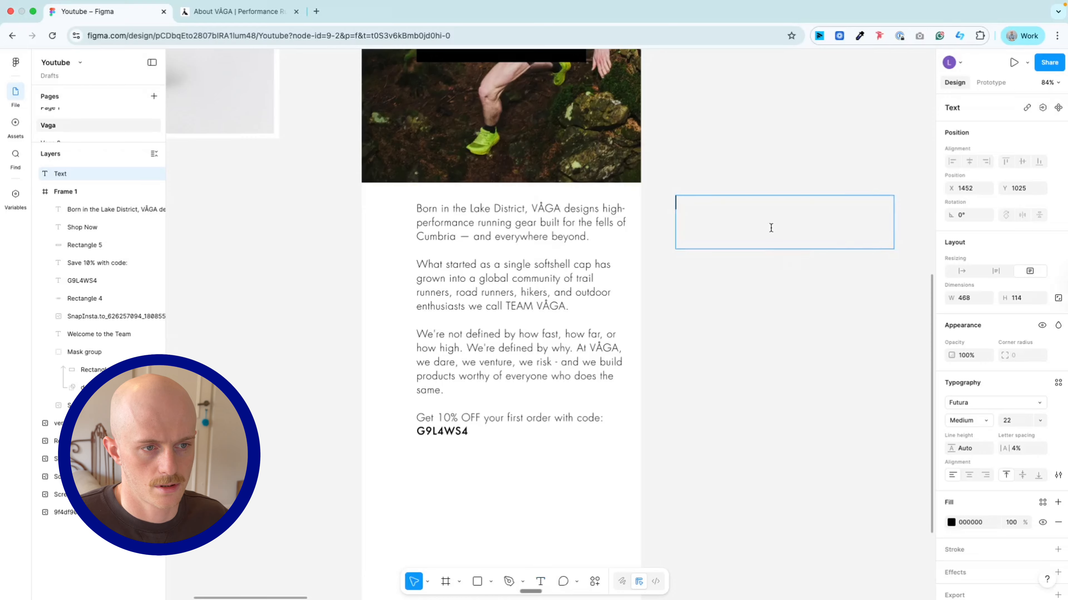
text(TO DAR)
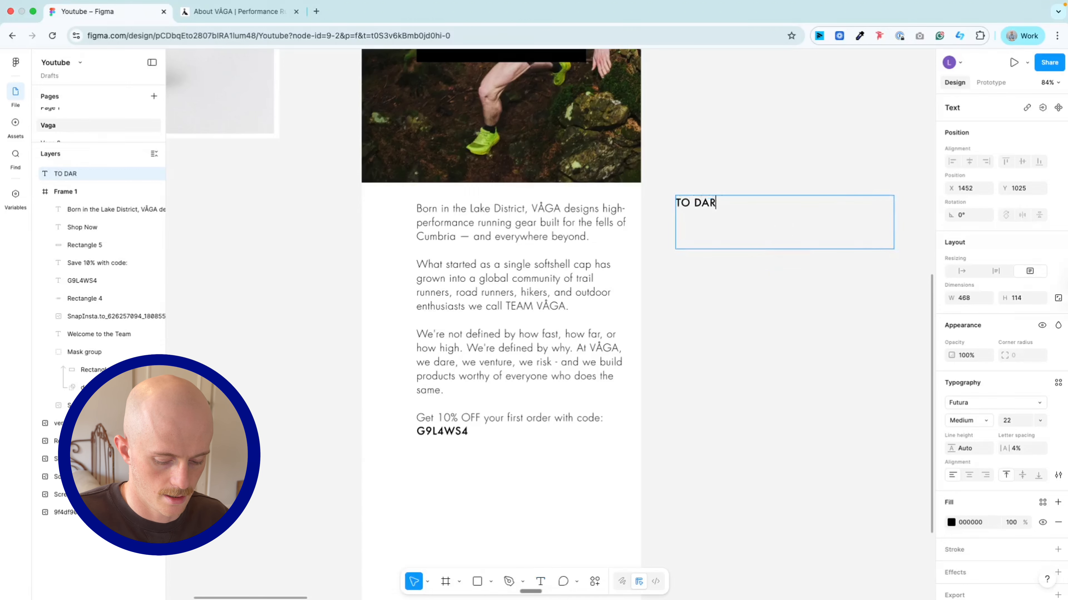
text(E; TO VENTU)
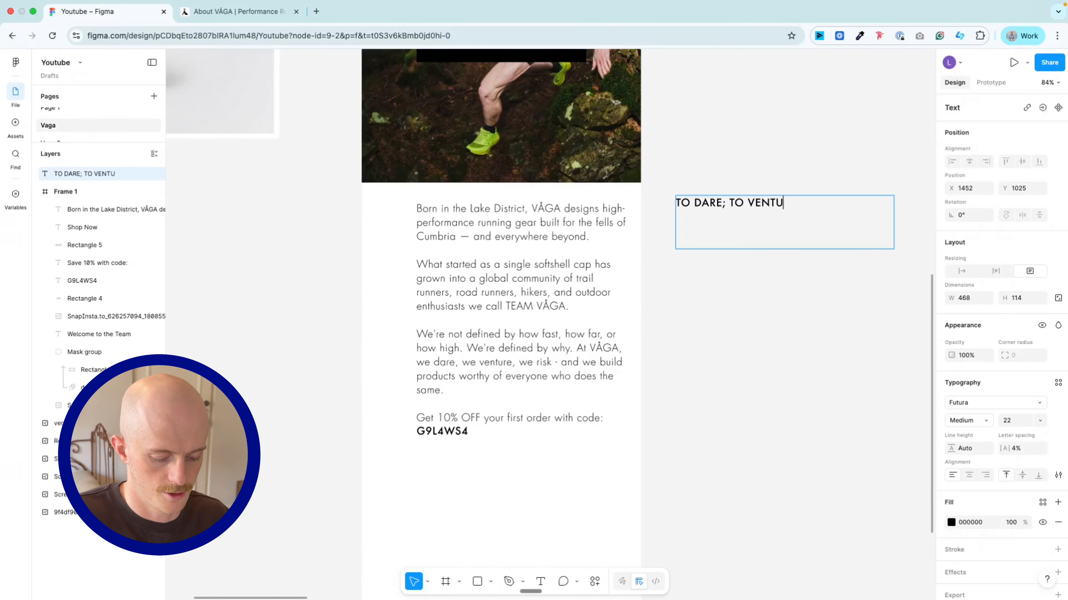
text(RE; TO )
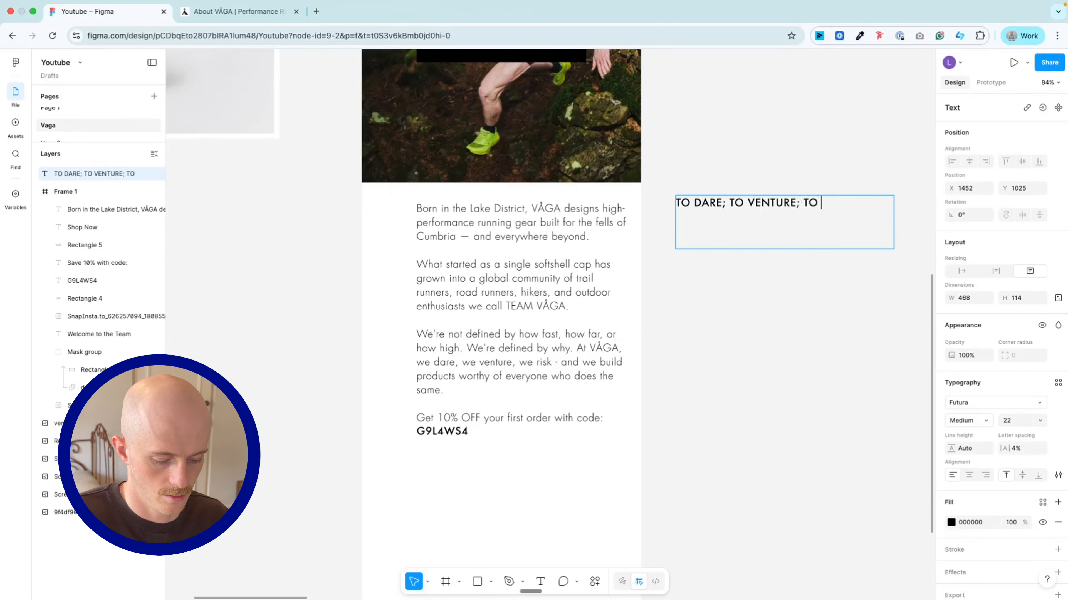
text(RISK)
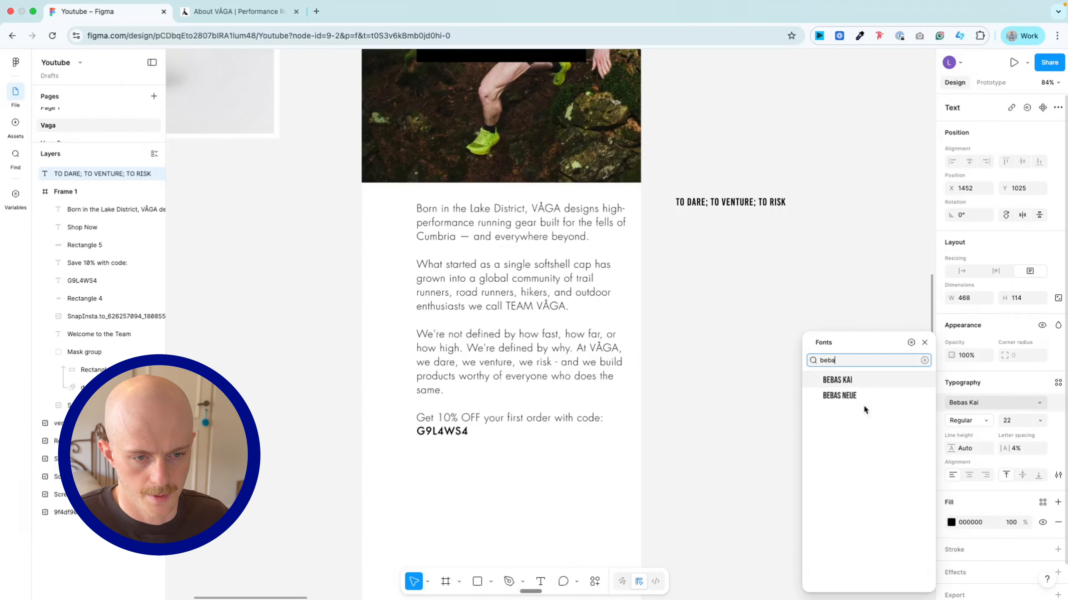
- Set the slogan's font to Bebas Neue at size 100
click(846, 397)
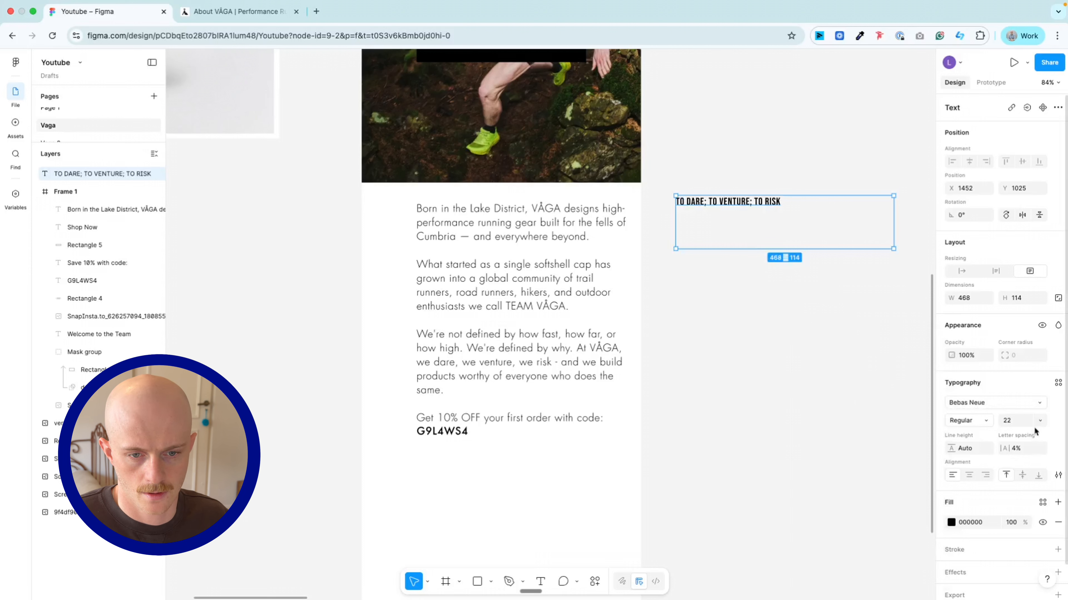
click(1042, 422)
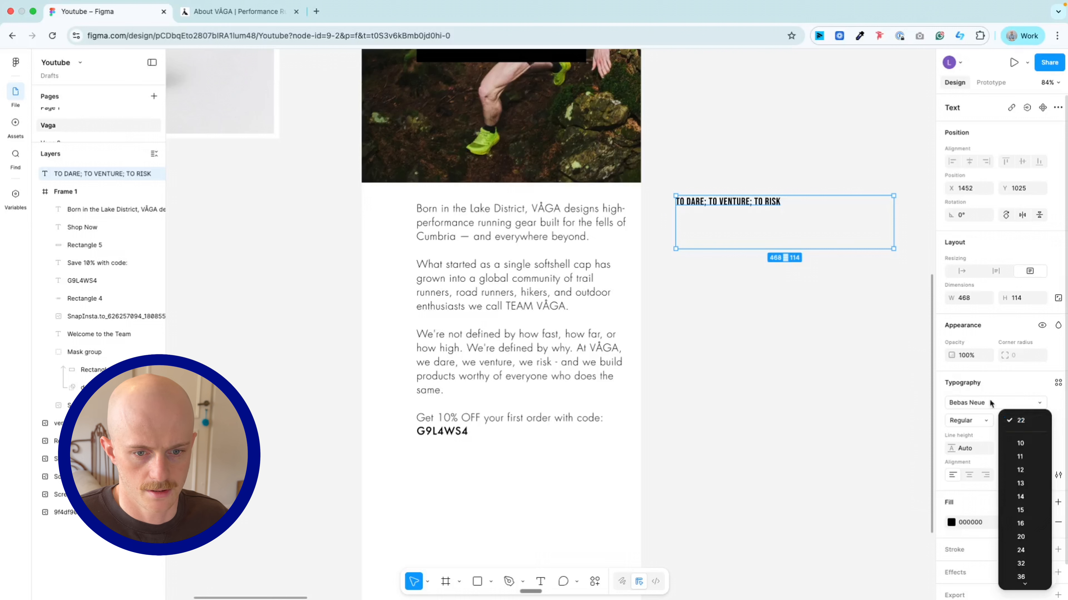
key(Escape)
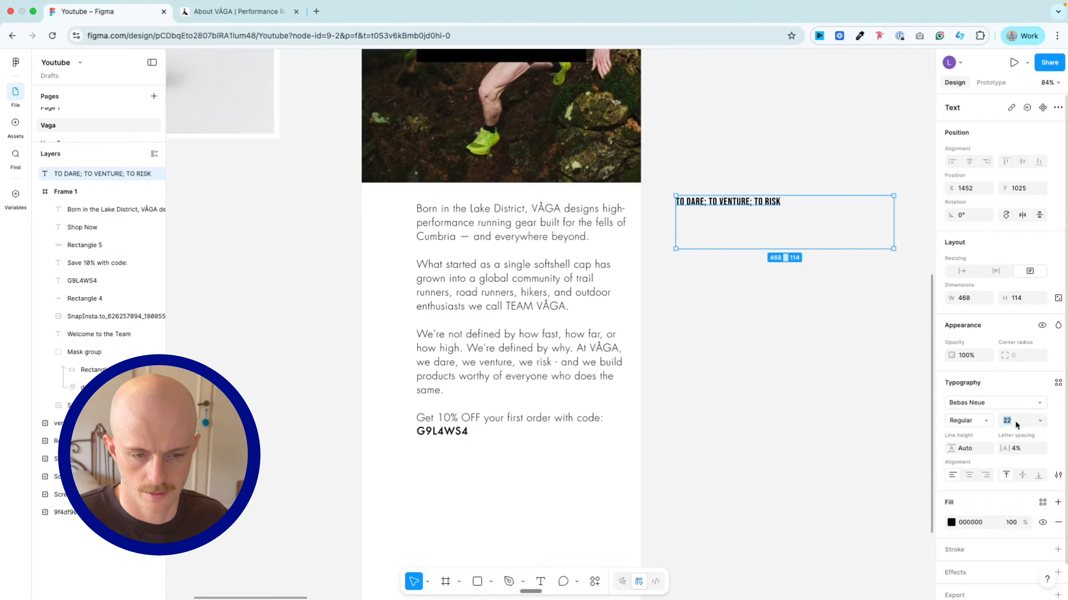
text(100)
key(Return)
scroll(871, 235, down, 5)
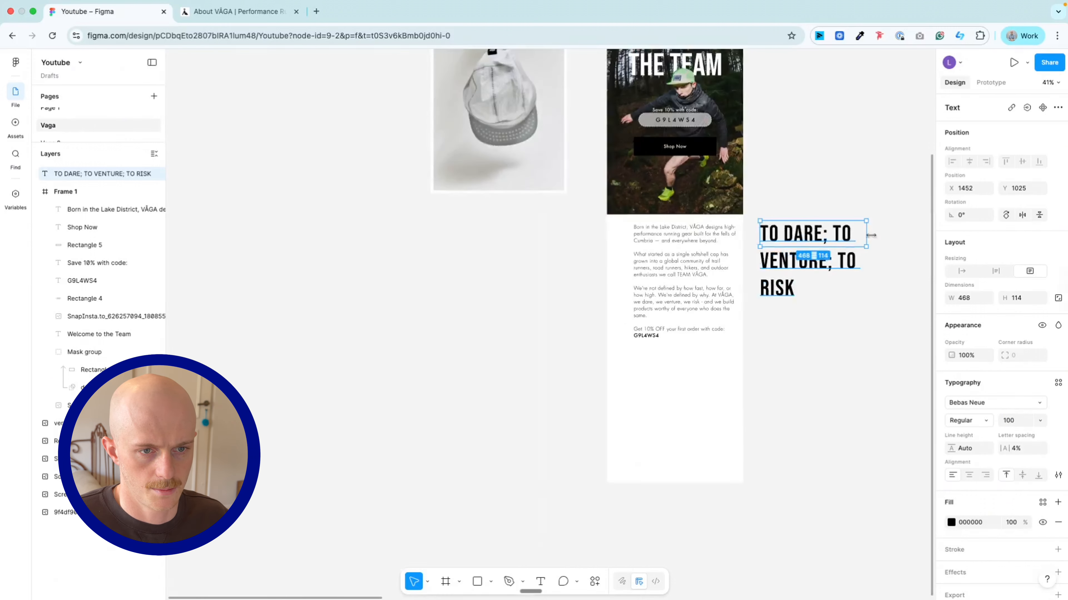
- Widen the slogan's text box to about 1065 so it fits on one line, and set its rotation to 90°
scroll(871, 236, right, 3)
drag(758, 261, 659, 202)
click(966, 215)
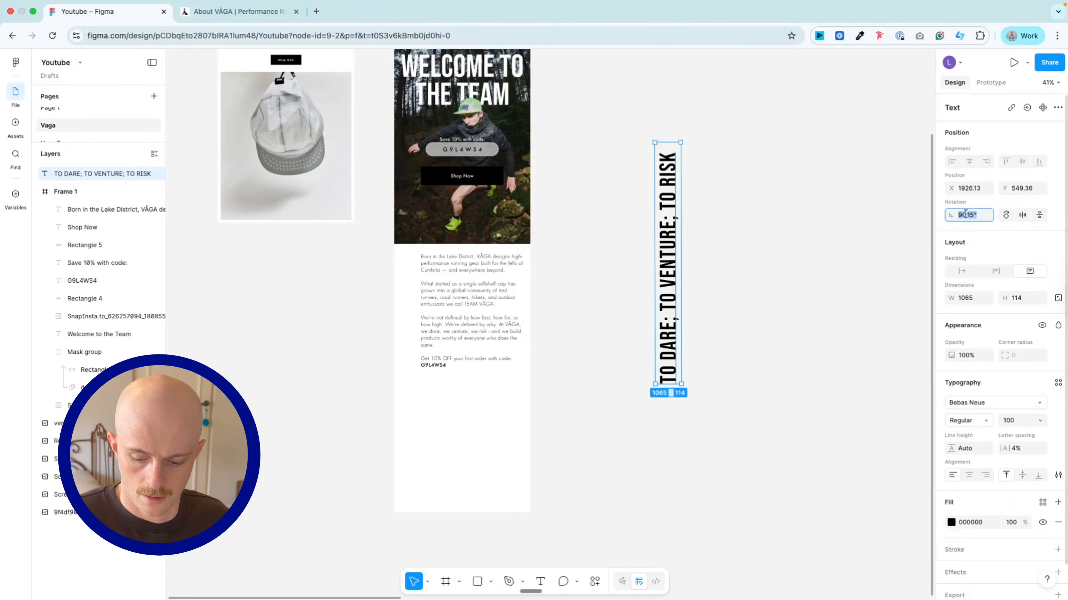
text(90)
key(Return)
- Place the vertical slogan in the email frame left of the body copy, set its font size to 60 and fit its box to the text
drag(673, 191, 415, 291)
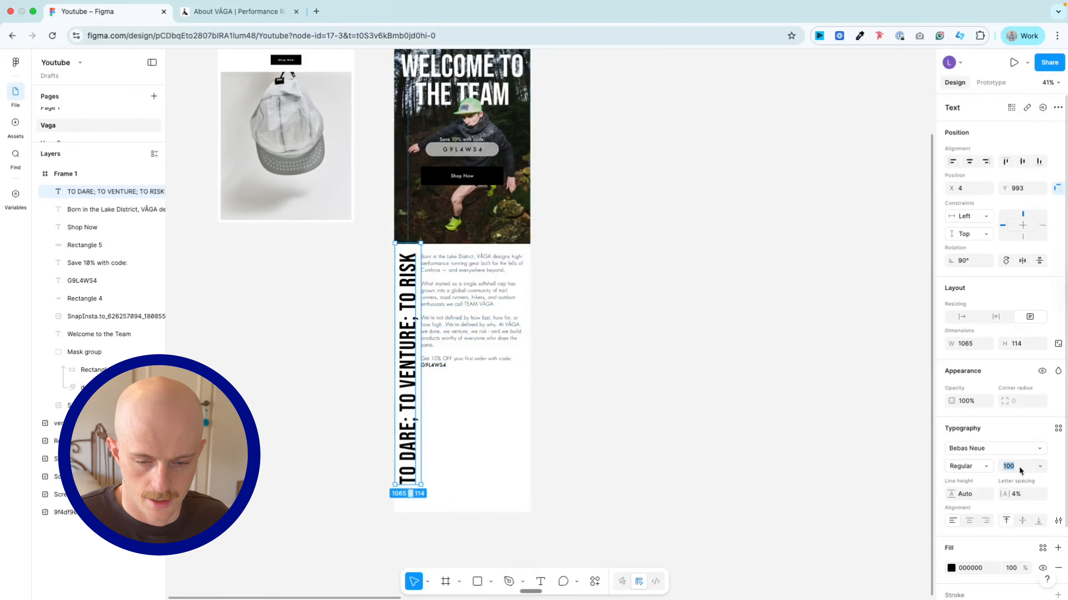
text(60)
key(Return)
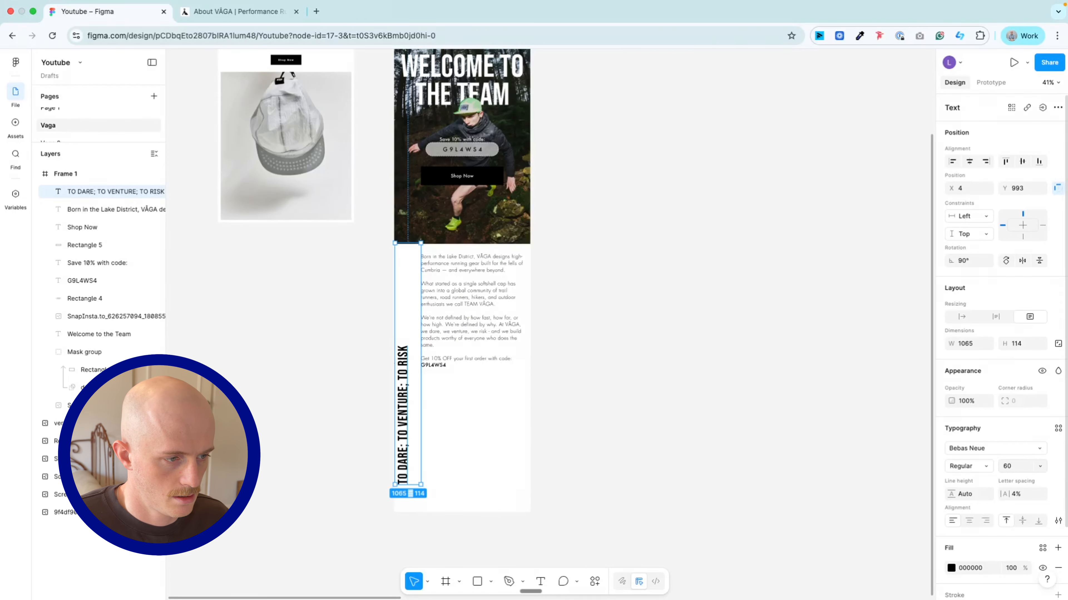
double_click(416, 244)
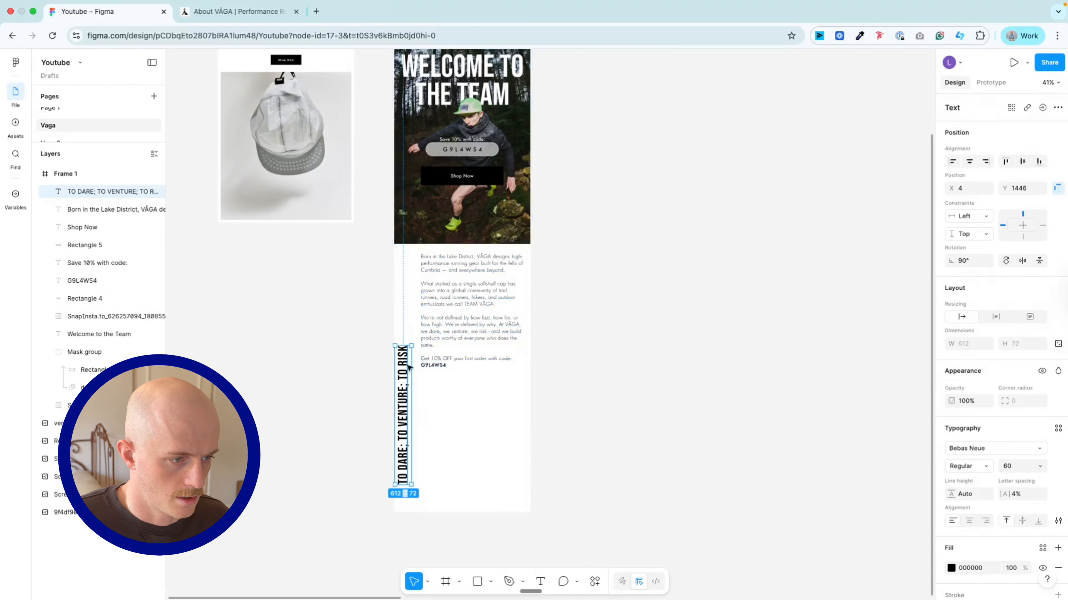
- Reduce the slogan's font size to 50 and position it vertically alongside the body copy
drag(409, 368, 399, 308)
click(1017, 466)
text(50)
key(Return)
drag(403, 314, 408, 315)
click(591, 298)
- Move the vertical slogan out of the frame onto the empty canvas and set its rotation to 0°
scroll(433, 328, up, 5)
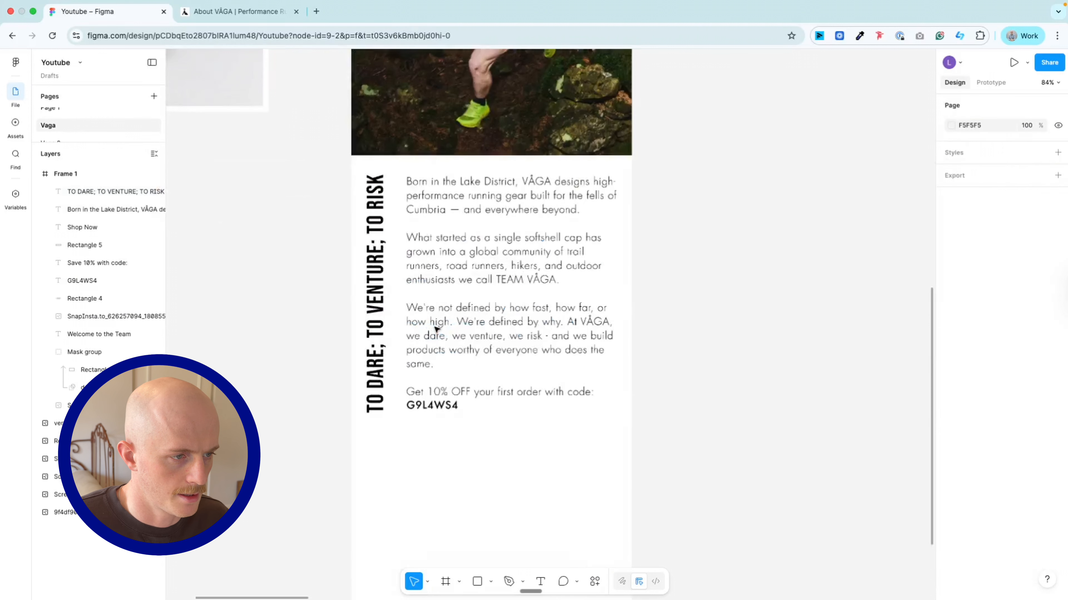
scroll(793, 258, down, 3)
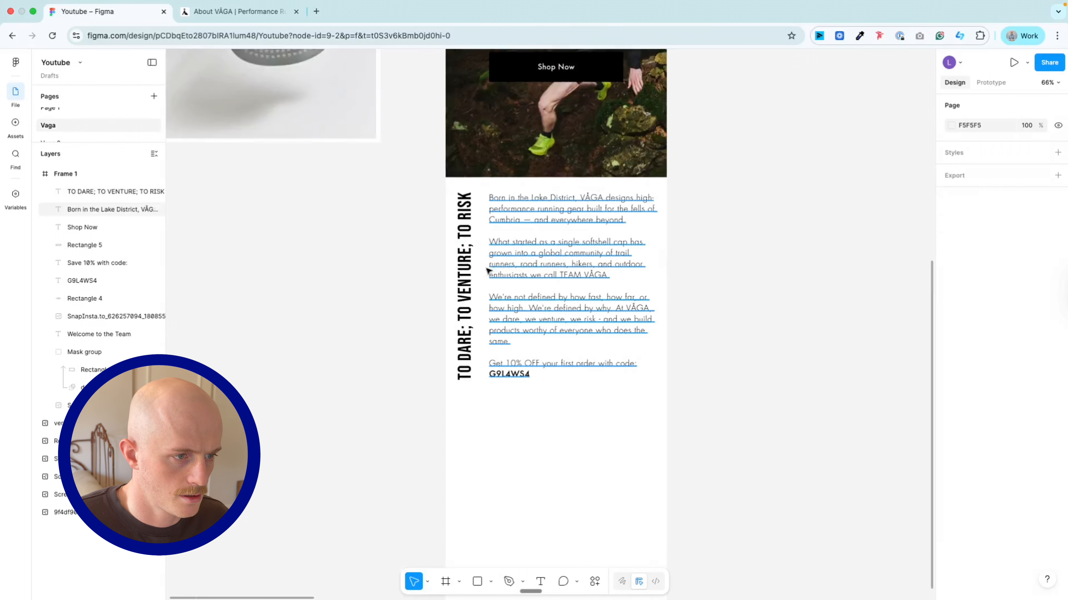
scroll(734, 285, up, 2)
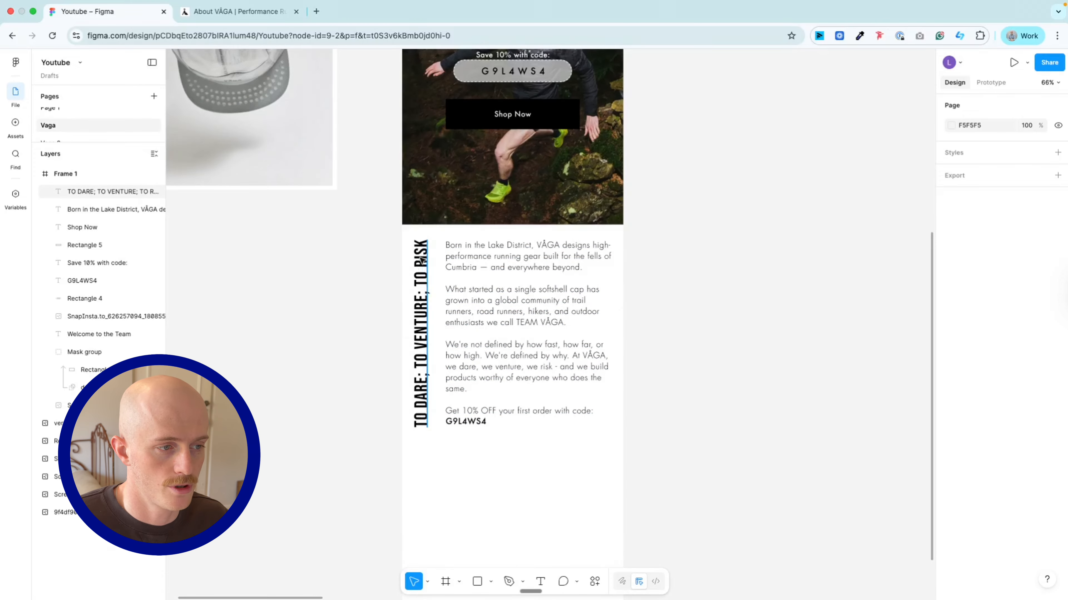
drag(421, 260, 770, 215)
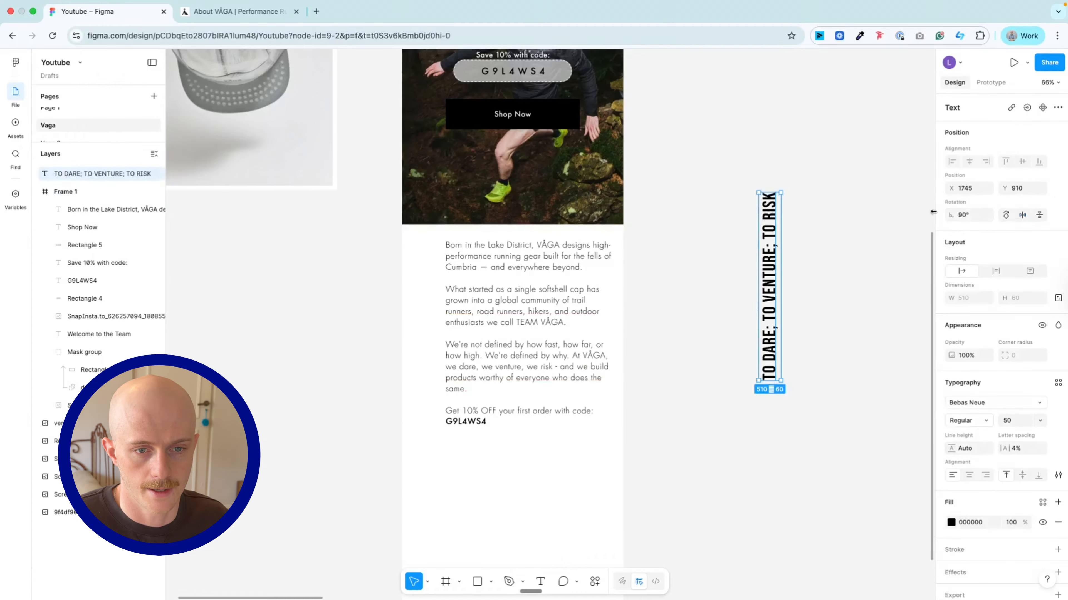
click(966, 215)
text(0)
key(Return)
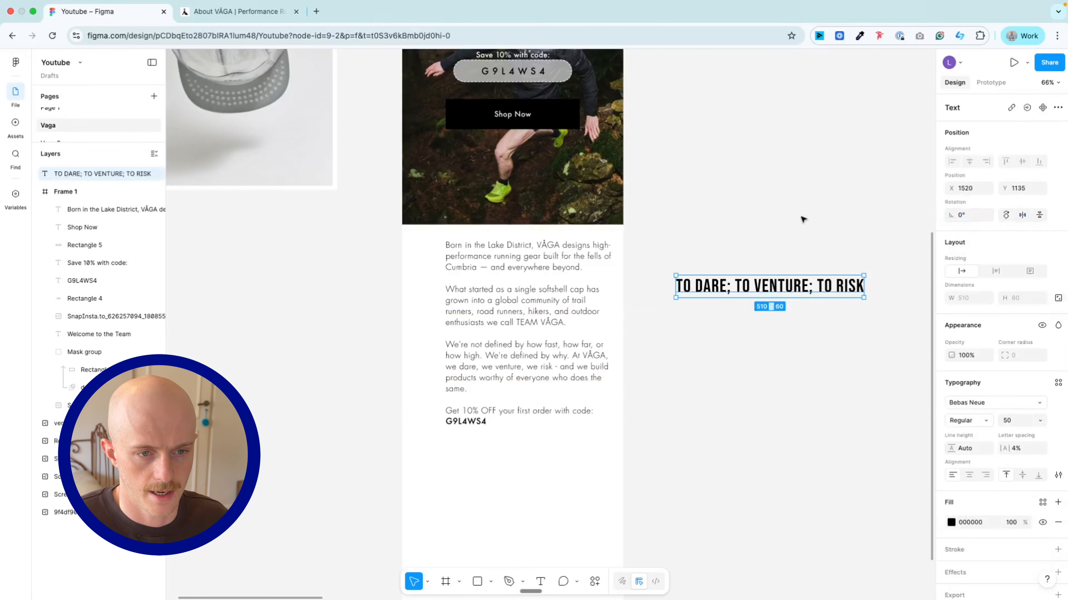
- Enlarge the mountain river photo to about 563 by 843 and position it over the horizontal slogan
scroll(803, 218, right, 6)
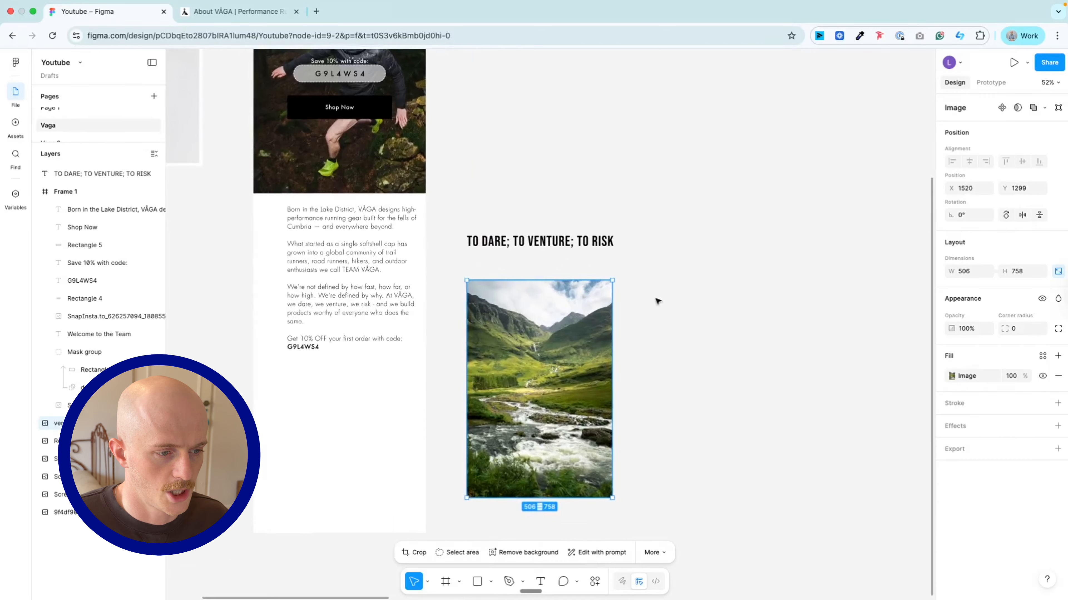
scroll(658, 315, down, 3)
scroll(657, 257, up, 3)
scroll(650, 306, up, 3)
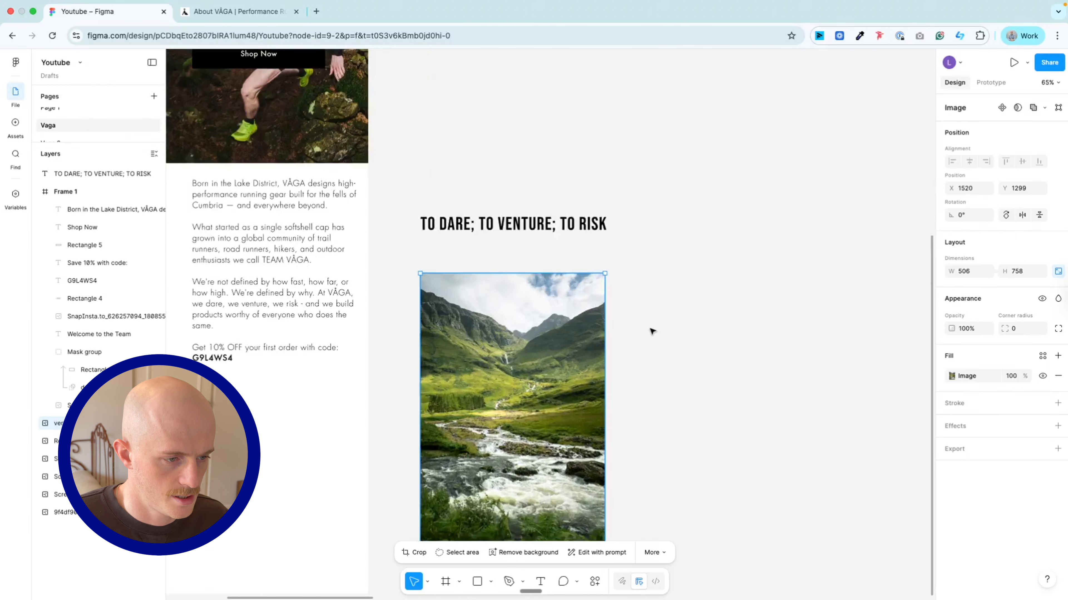
click(508, 227)
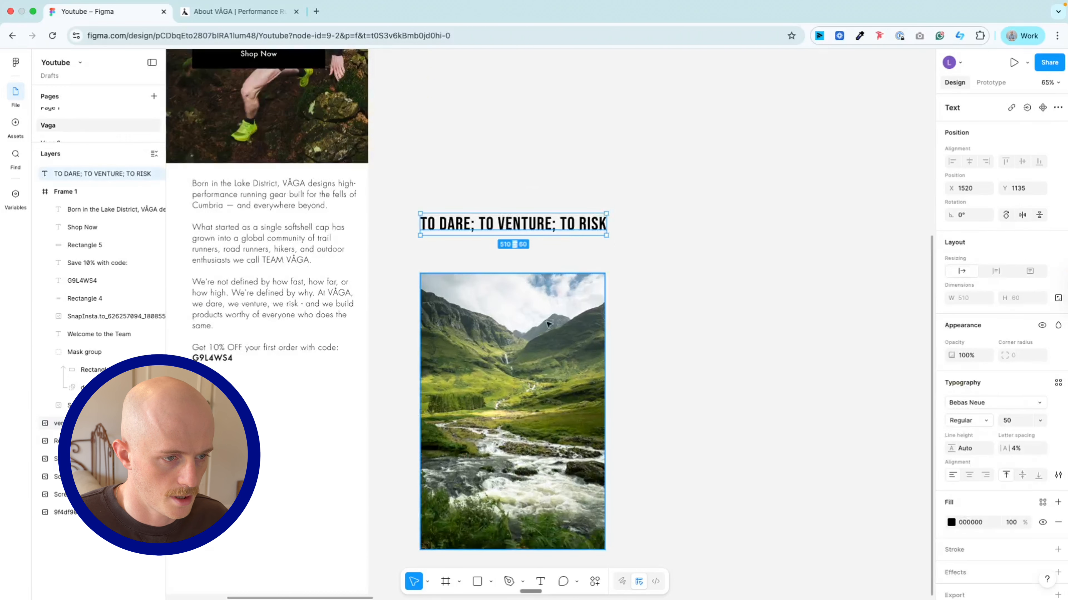
click(571, 300)
drag(607, 278, 629, 247)
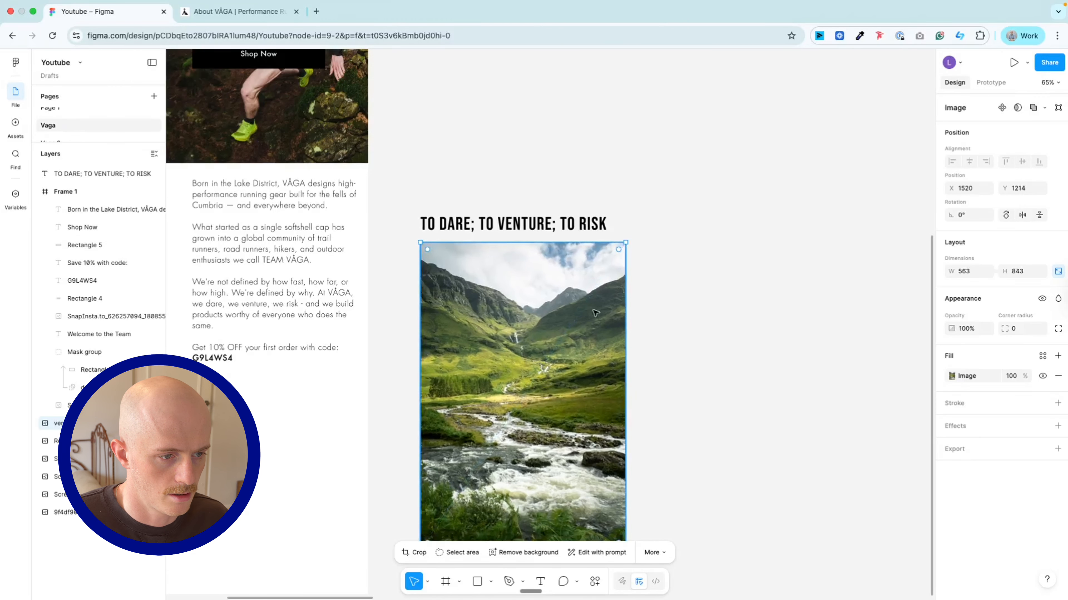
drag(558, 405, 547, 245)
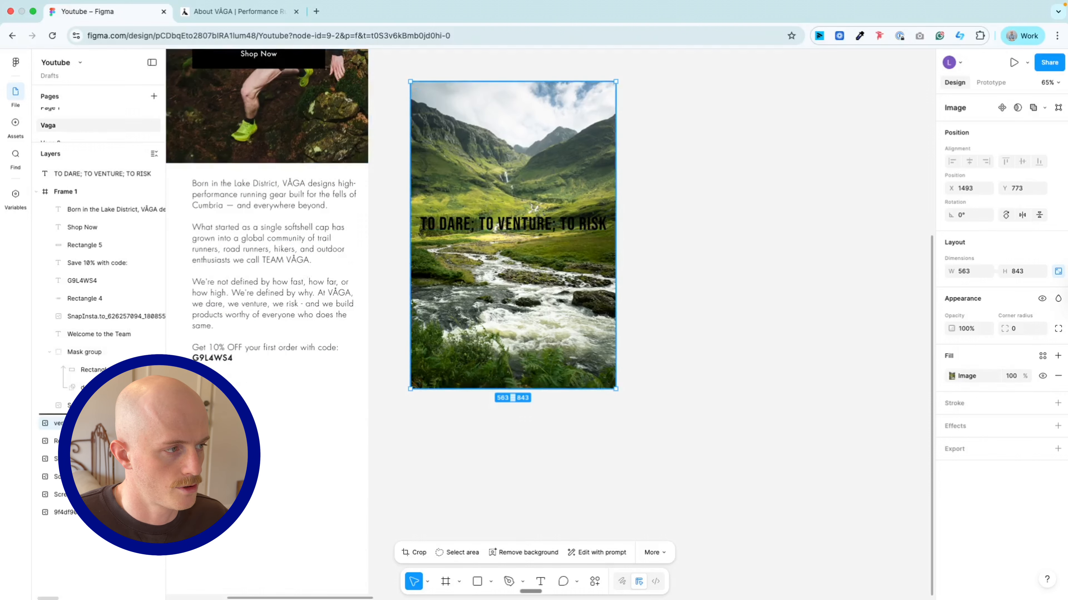
- Reorder the river photo layer above the slogan and mask the photo with the slogan text
drag(52, 423, 81, 166)
click(81, 176)
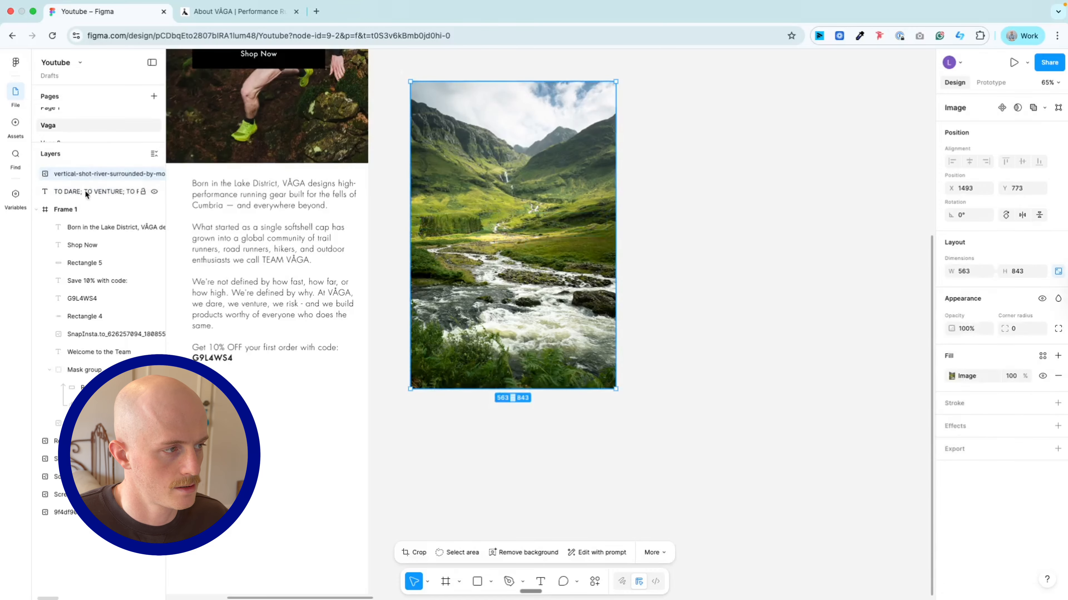
shift+click(84, 190)
right_click(85, 190)
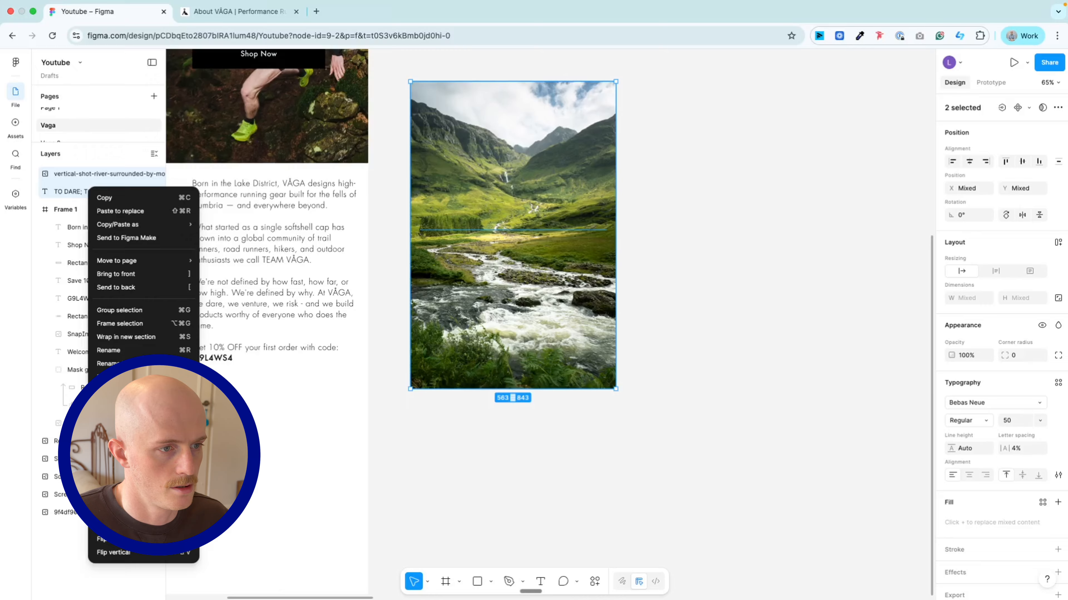
click(107, 377)
click(552, 281)
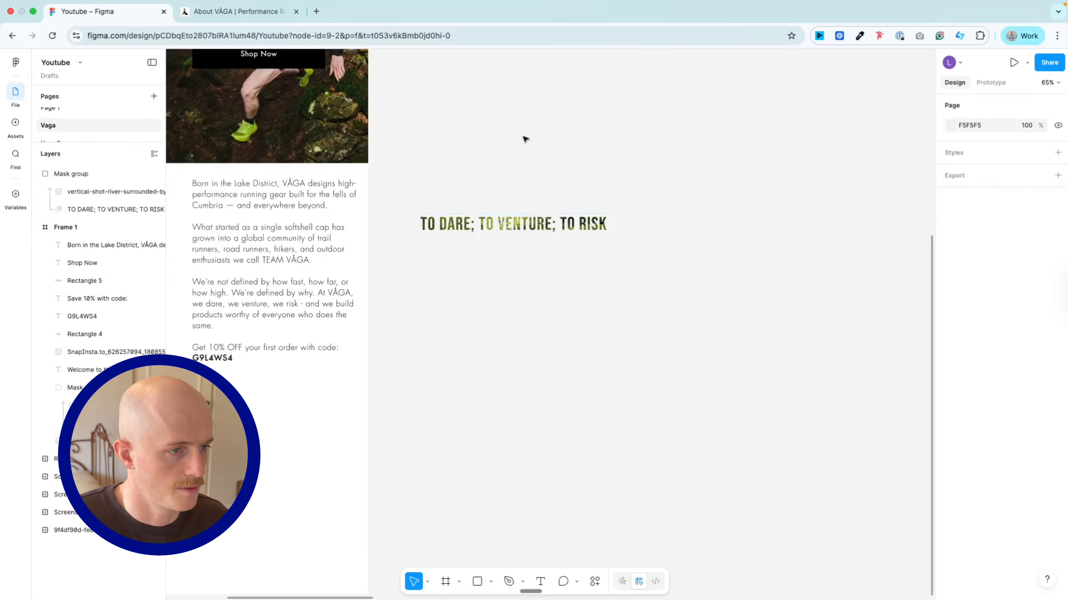
- Rotate the masked slogan group to 90° and place it in the frame left of the body copy at X 21, Y 1038
scroll(555, 151, left, 3)
click(647, 239)
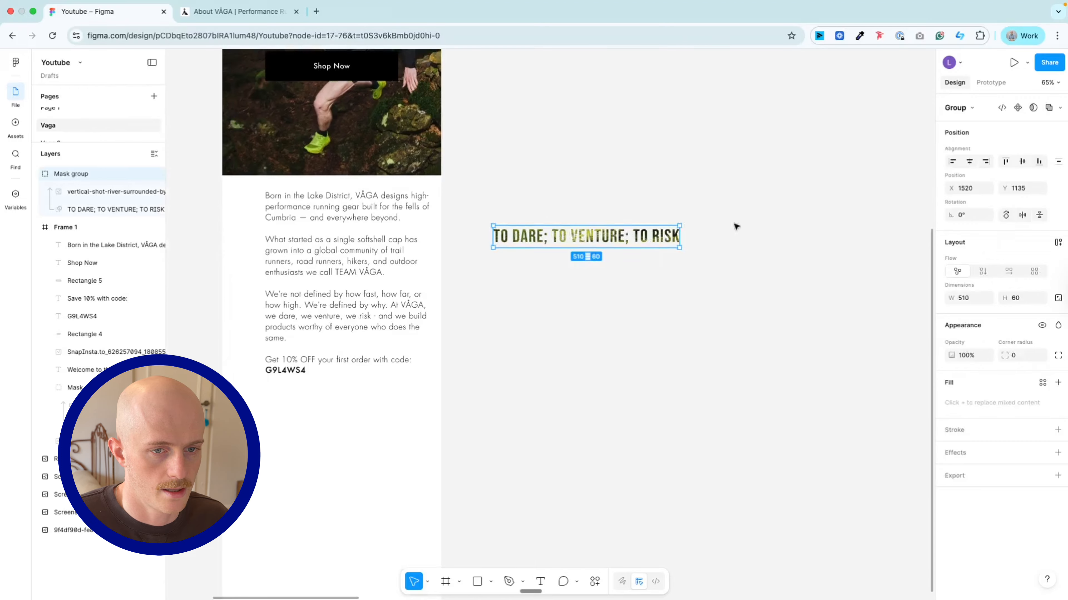
text(90)
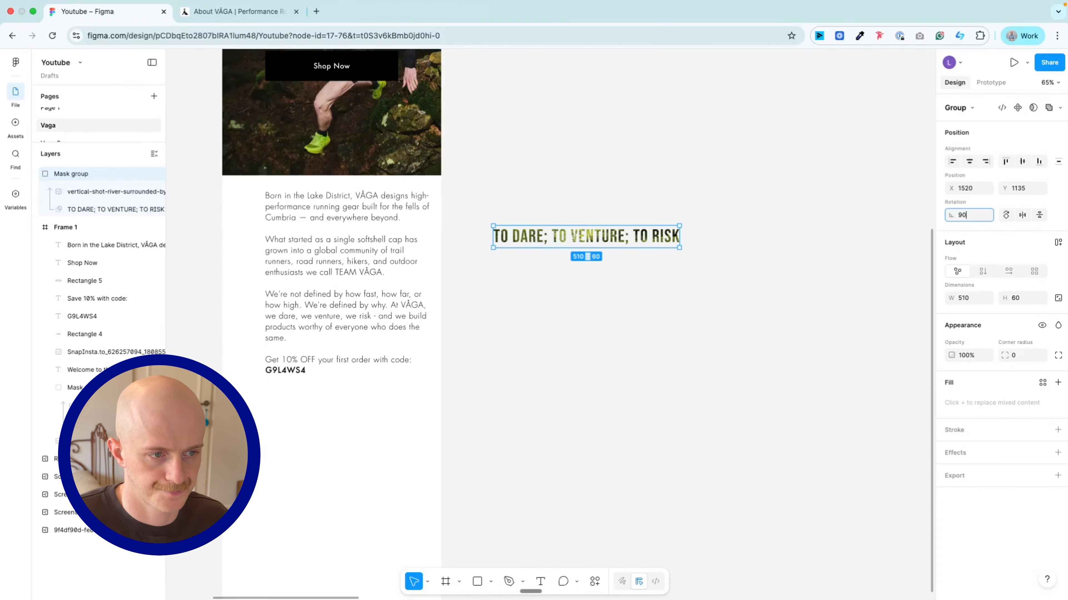
key(Return)
drag(558, 218, 245, 252)
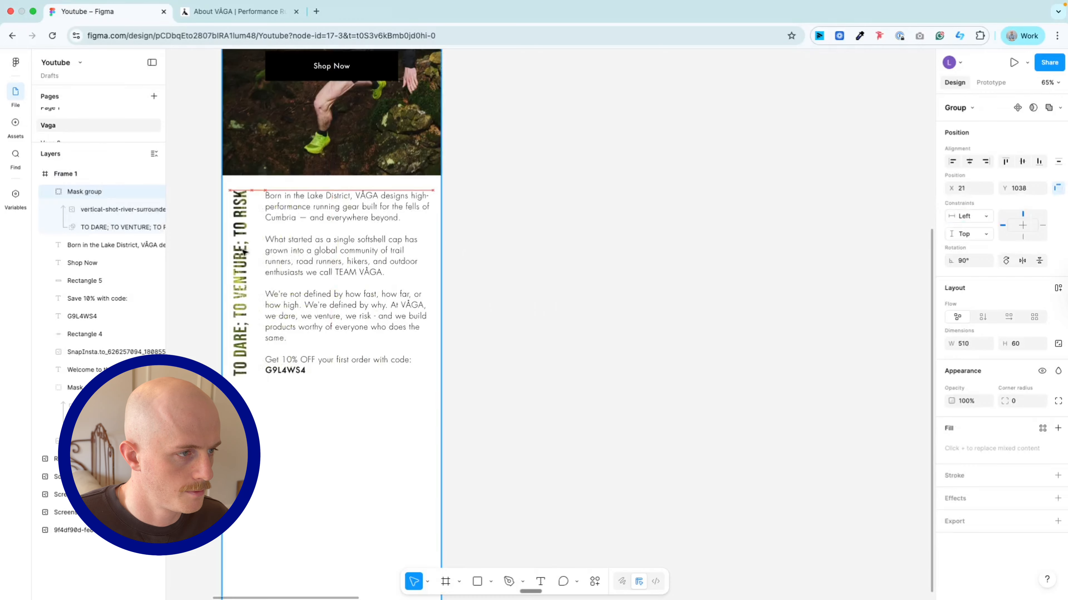
- Shift the masked vertical slogan group slightly closer to the body copy, placing it at X 32, Y 1038
click(514, 253)
click(238, 255)
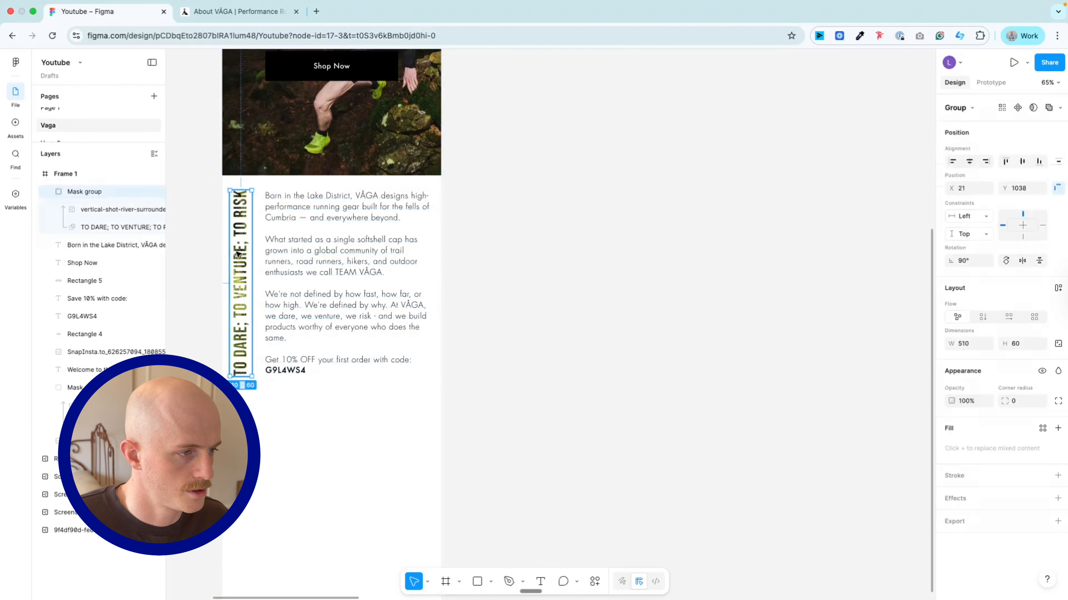
drag(243, 255, 247, 255)
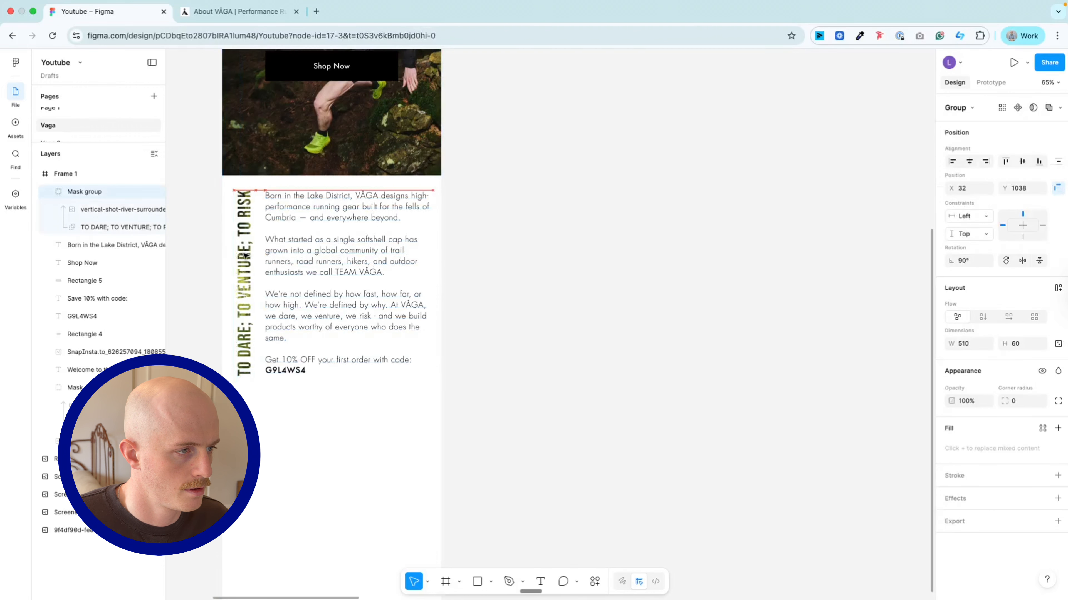
click(648, 228)
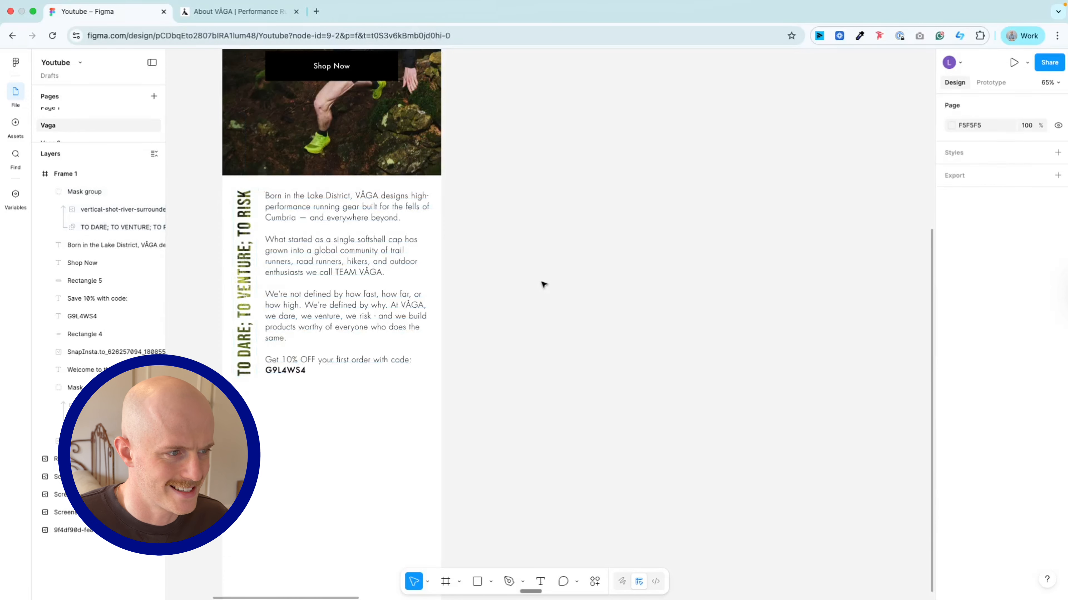
- Group the hero's Shop Now label with its black rectangle and place a copy, narrowed to 269 by 82, below the body copy's discount code
scroll(513, 286, up, 2)
scroll(512, 286, left, 2)
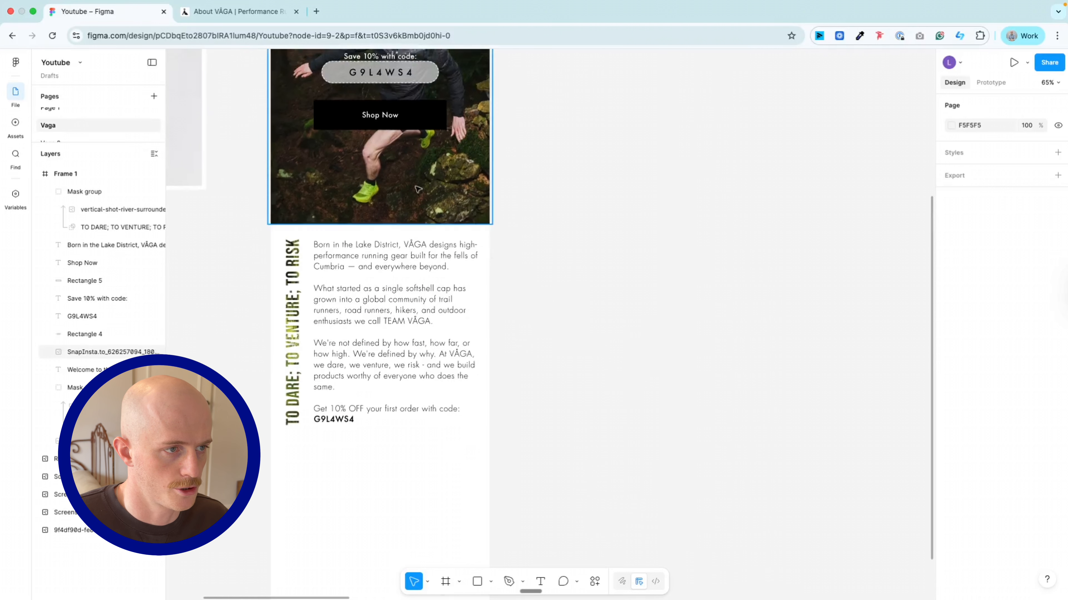
click(381, 121)
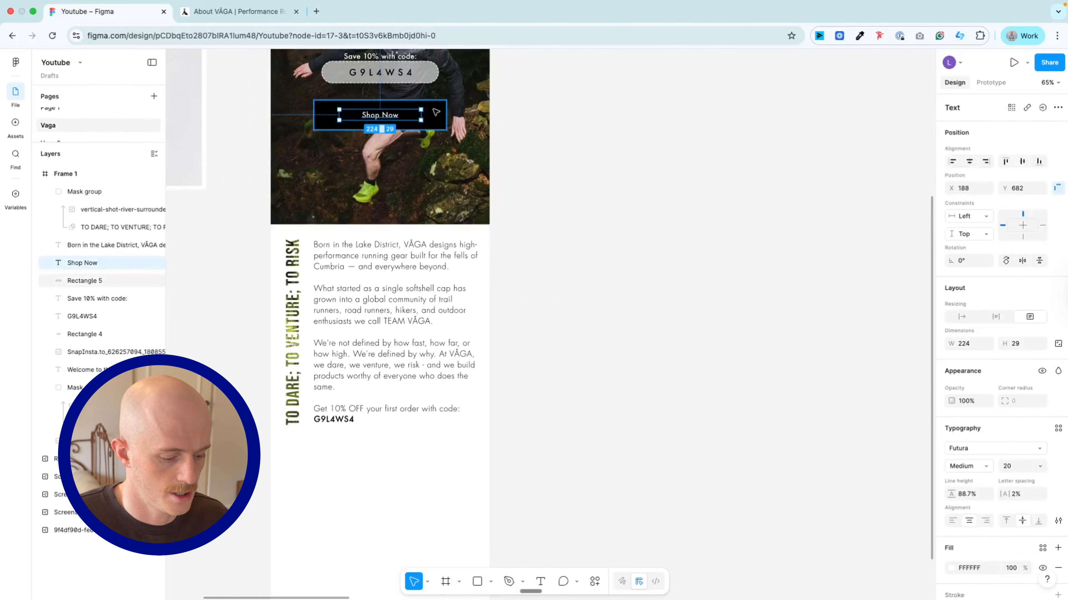
shift+click(436, 112)
key(super+g)
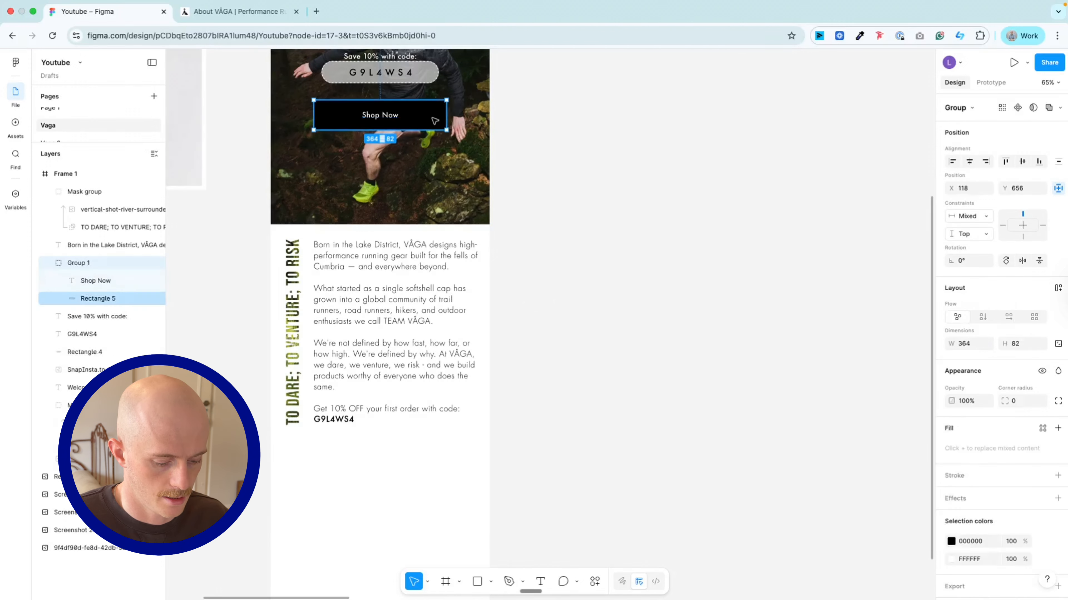
drag(435, 121, 412, 454)
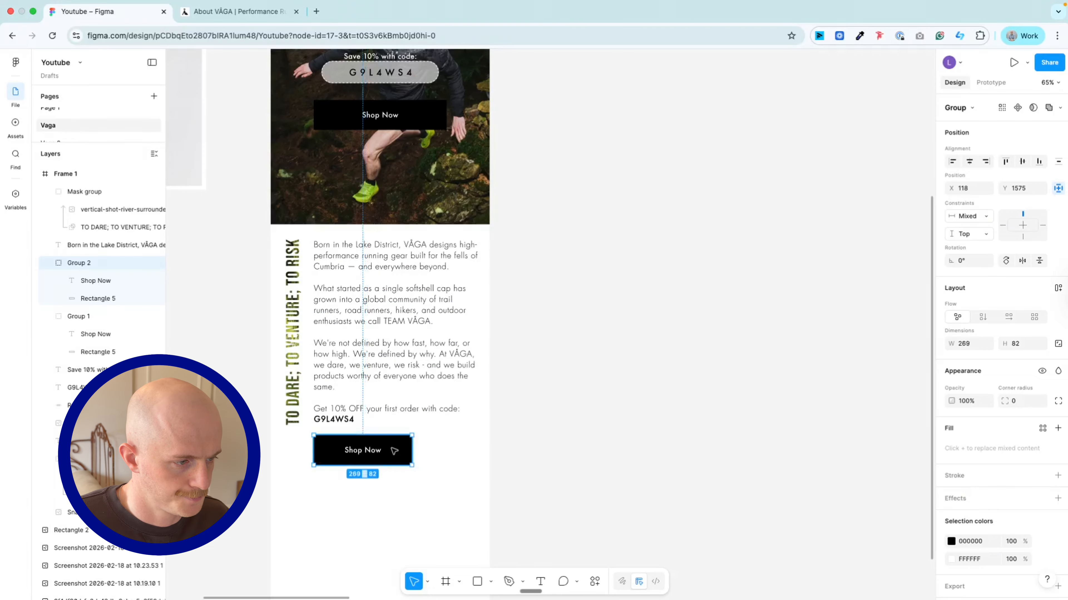
- Set the masked slogan text's font size to 65, then try moving the text inside the mask and undo that move
click(297, 374)
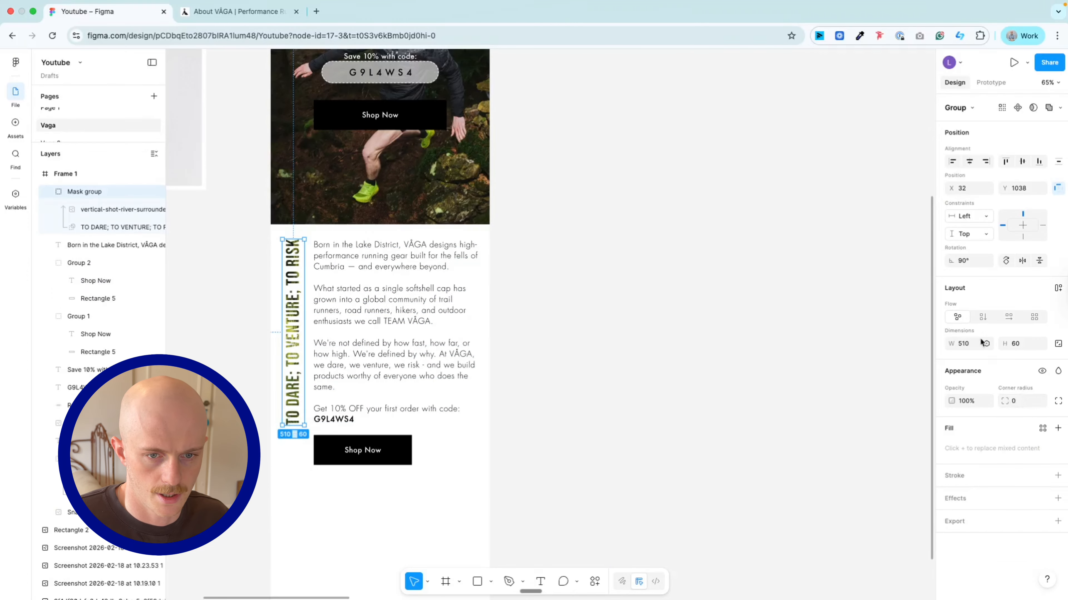
click(114, 232)
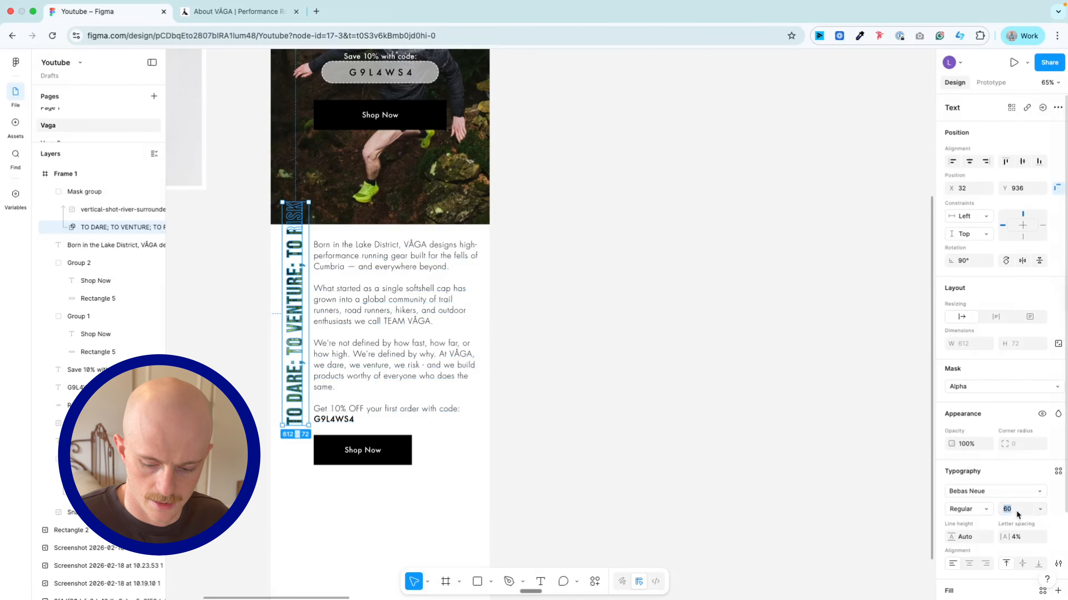
text(65)
key(Return)
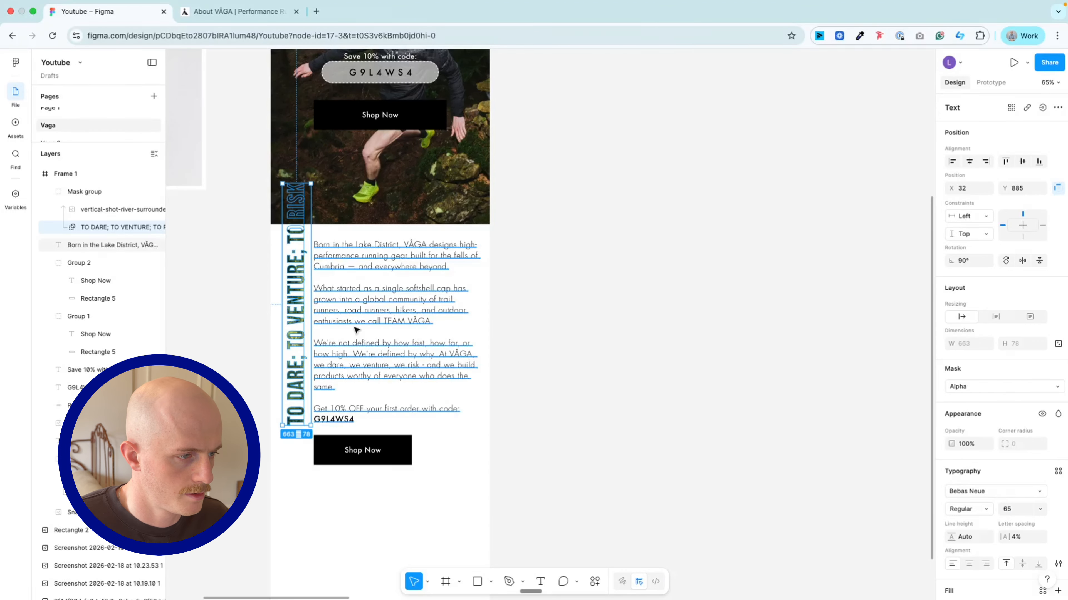
drag(296, 301, 294, 326)
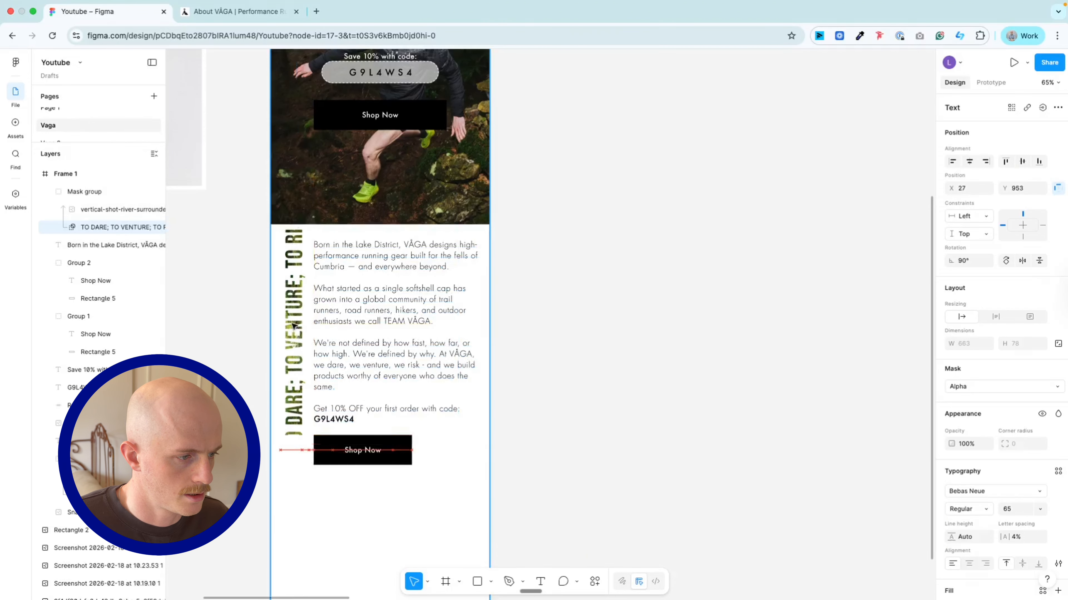
key(ctrl+z)
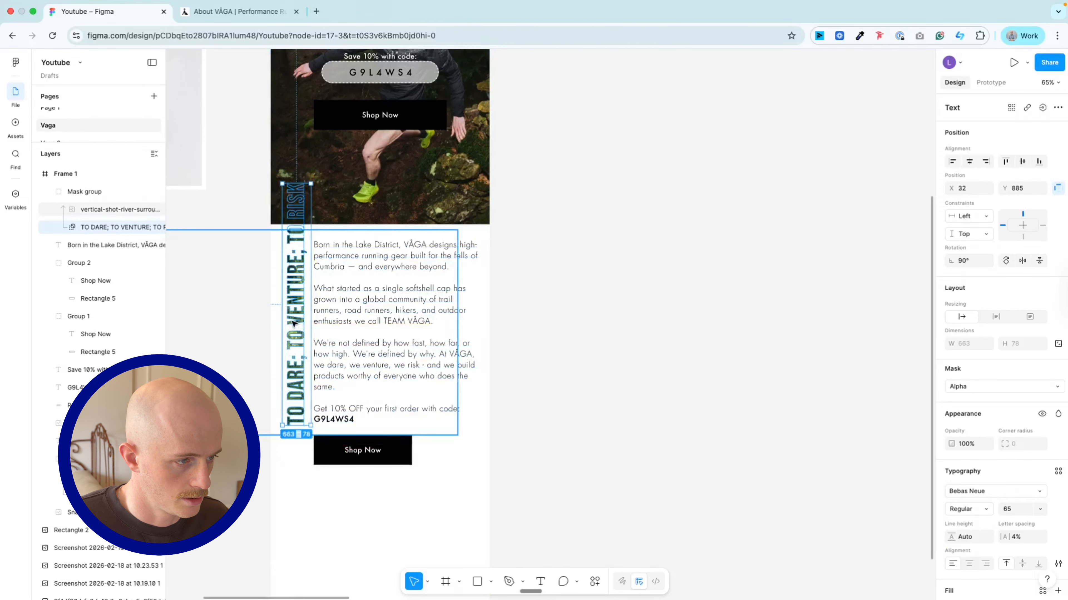
- Extend the masked river photo upward over the whole slogan and move the mask group to X 17, Y 1028
click(93, 215)
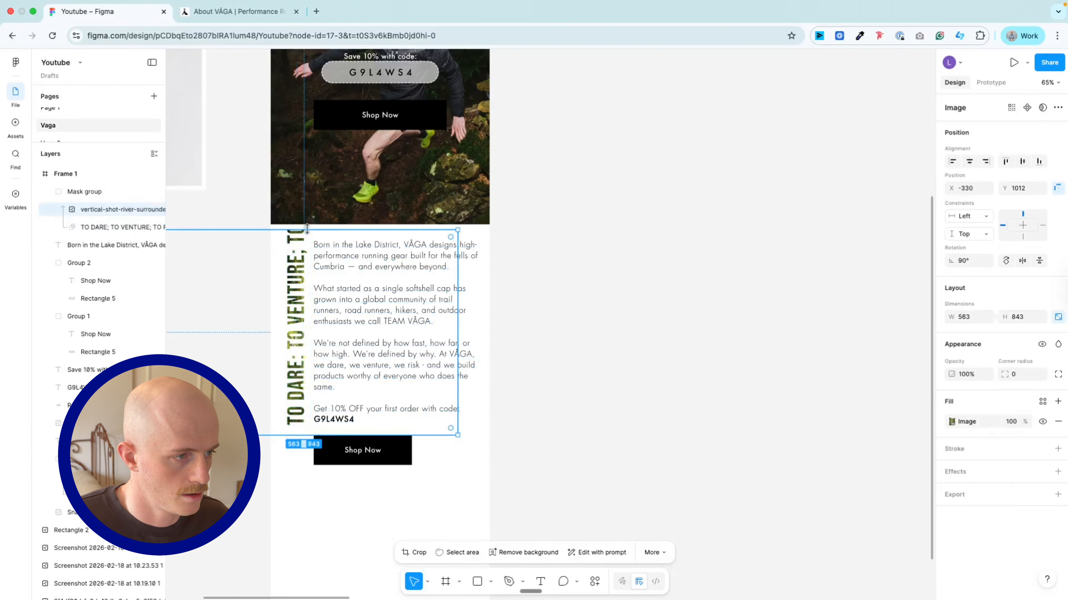
drag(307, 229, 307, 179)
click(84, 192)
drag(294, 285, 289, 340)
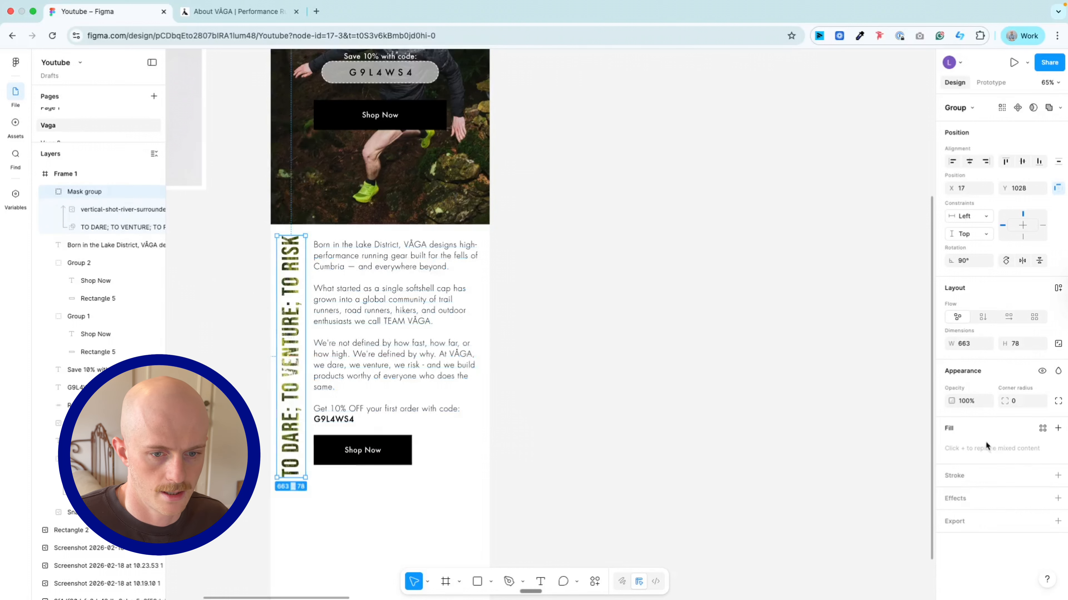
- Set the masked slogan text's font size to 60 and reposition the mask group at X 28, Y 1045
click(58, 225)
click(105, 227)
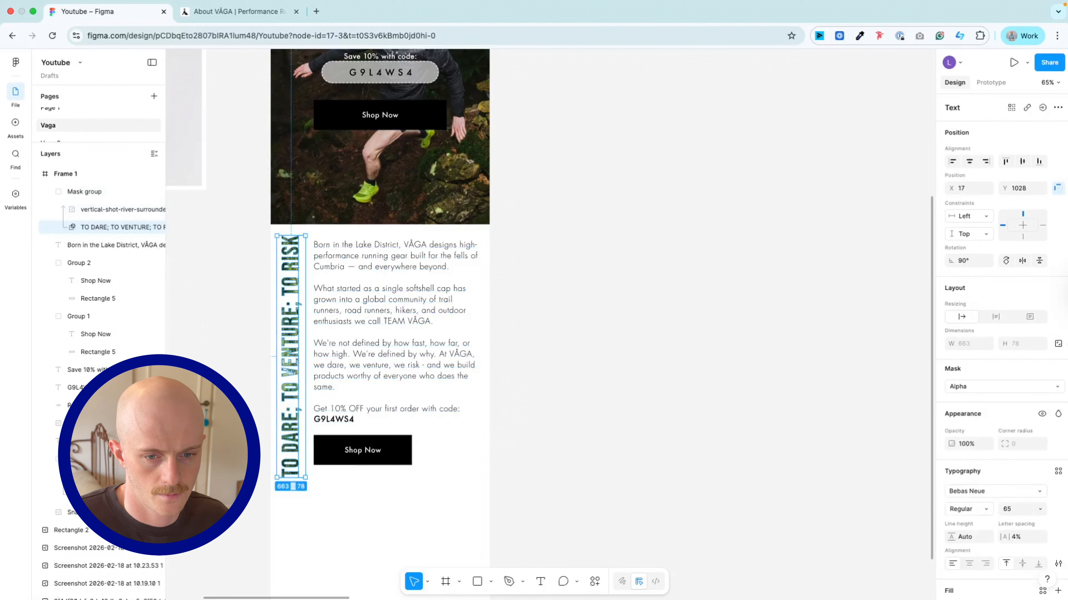
click(1022, 511)
text(60)
key(Return)
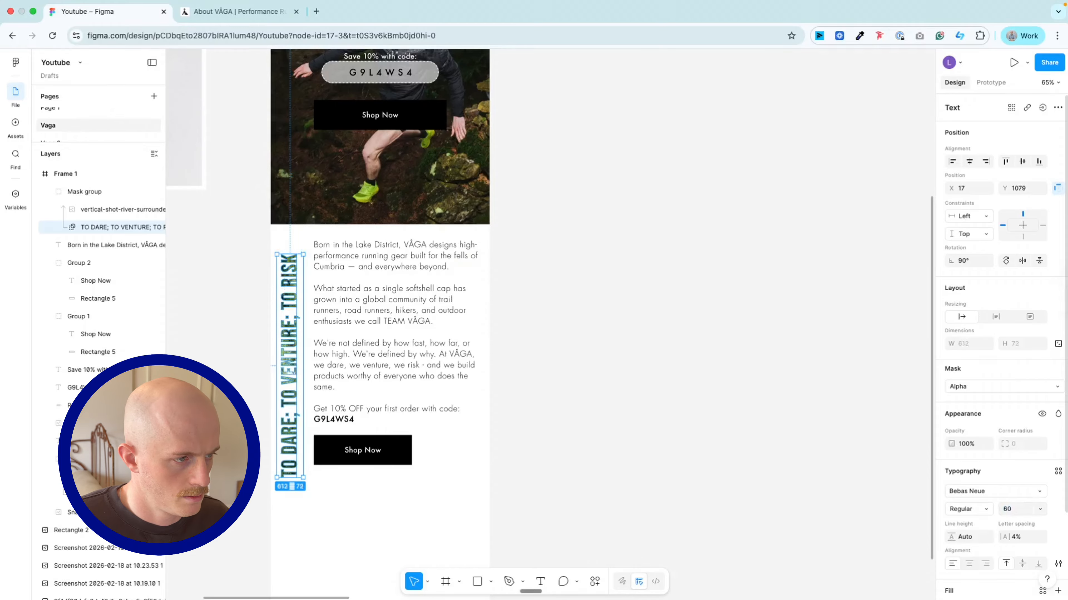
click(88, 192)
drag(292, 310, 297, 295)
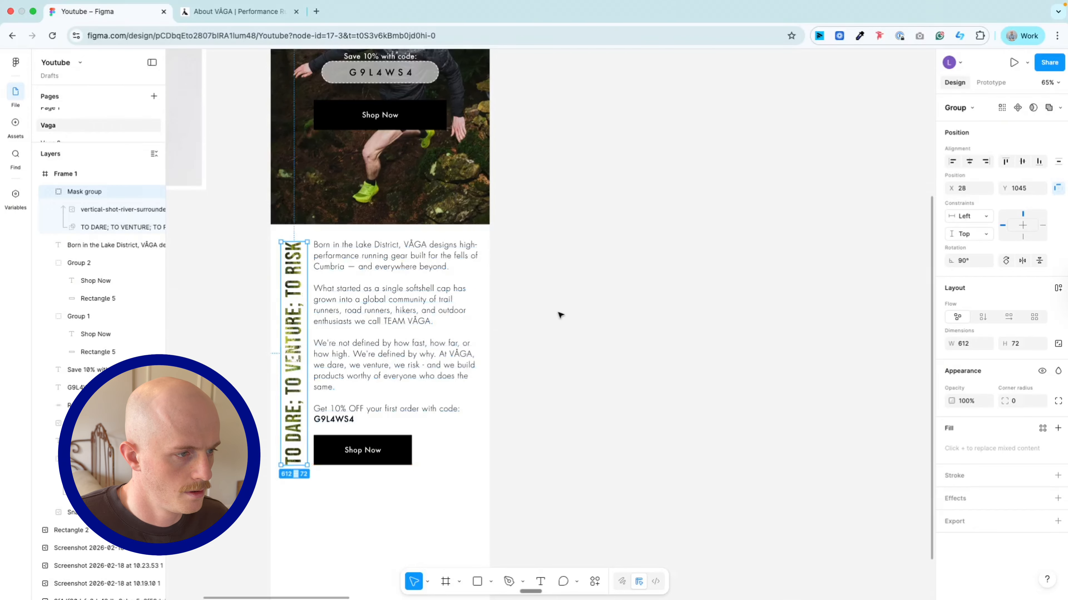
click(559, 313)
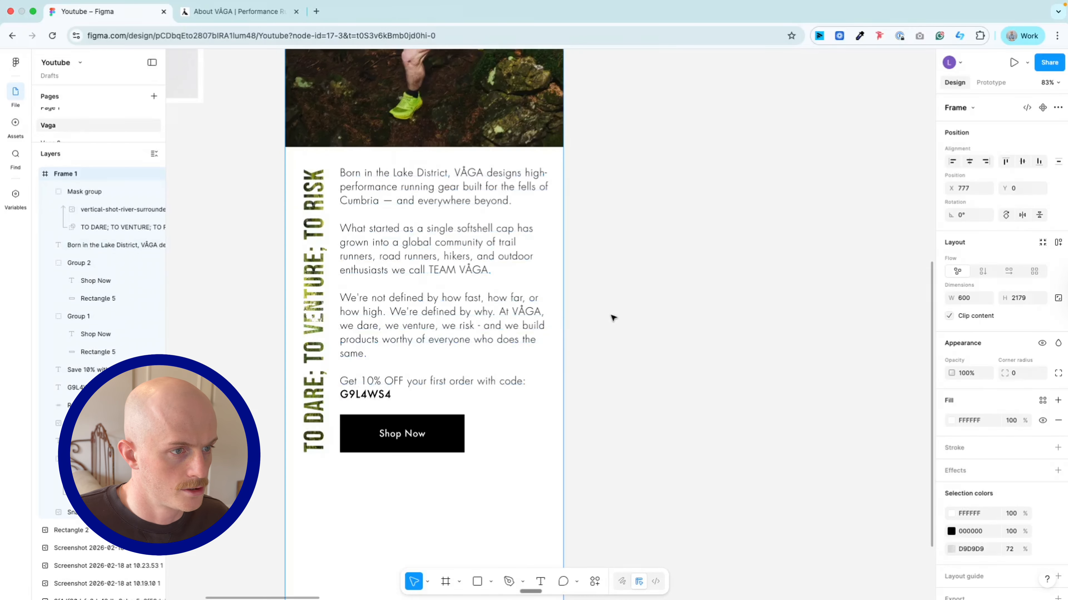
- Extend the email frame downward to a height of 2643
scroll(613, 318, down, 5)
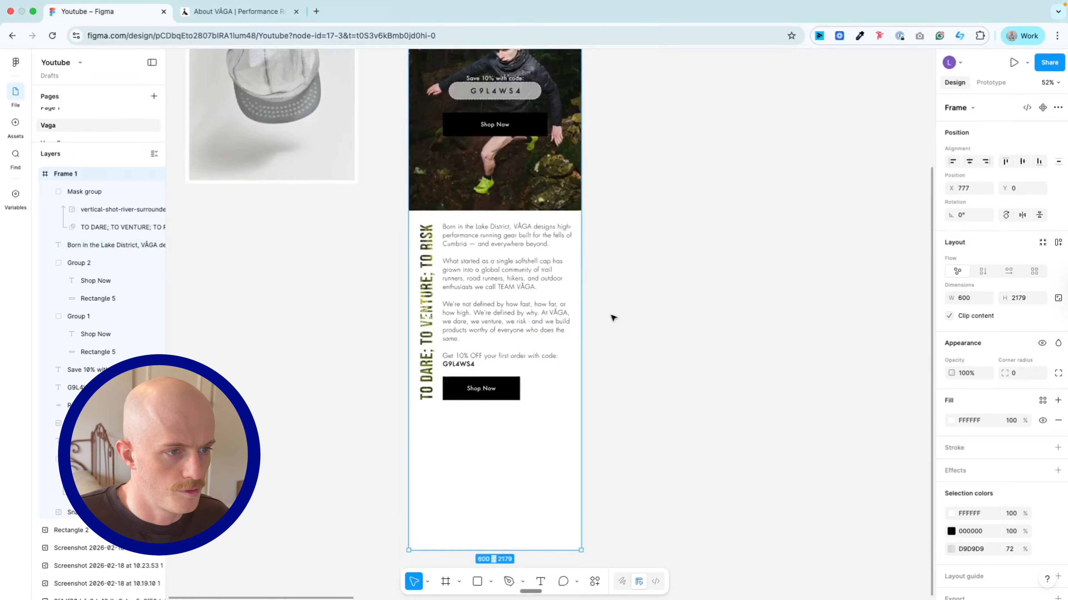
scroll(612, 318, down, 3)
drag(543, 499, 543, 547)
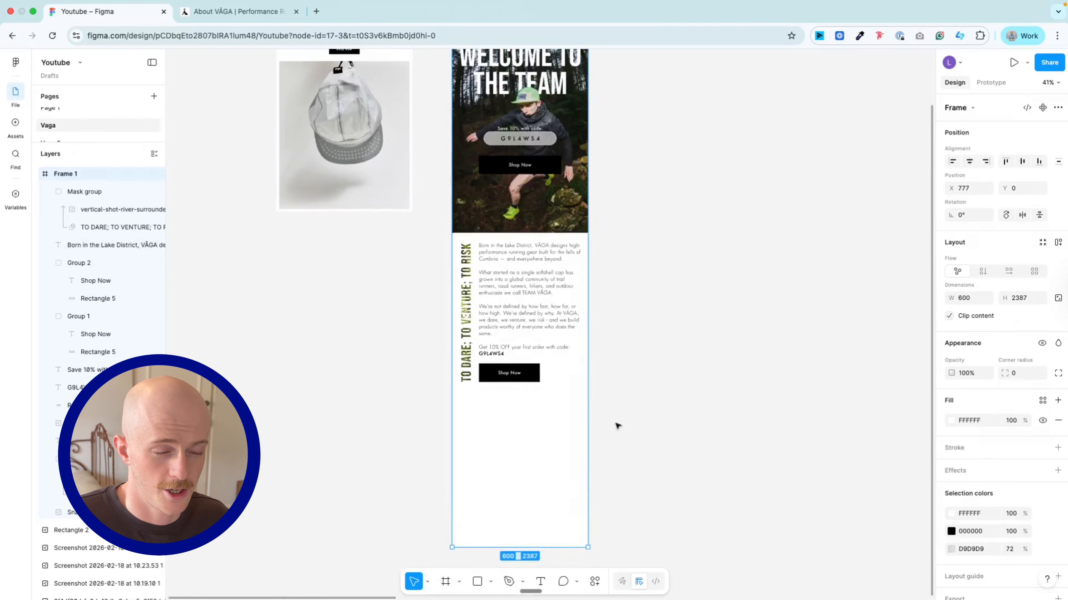
scroll(594, 431, down, 3)
drag(556, 483, 553, 542)
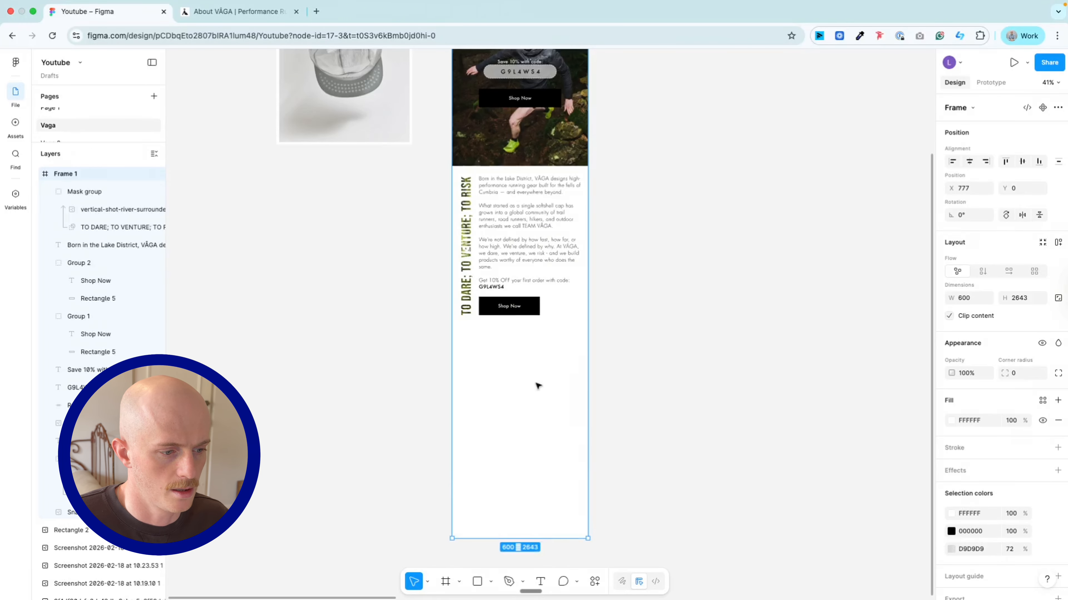
- Draw a 600 by 19 divider rectangle across the frame below the second Shop Now button, at X 0, Y 1705
scroll(609, 323, up, 3)
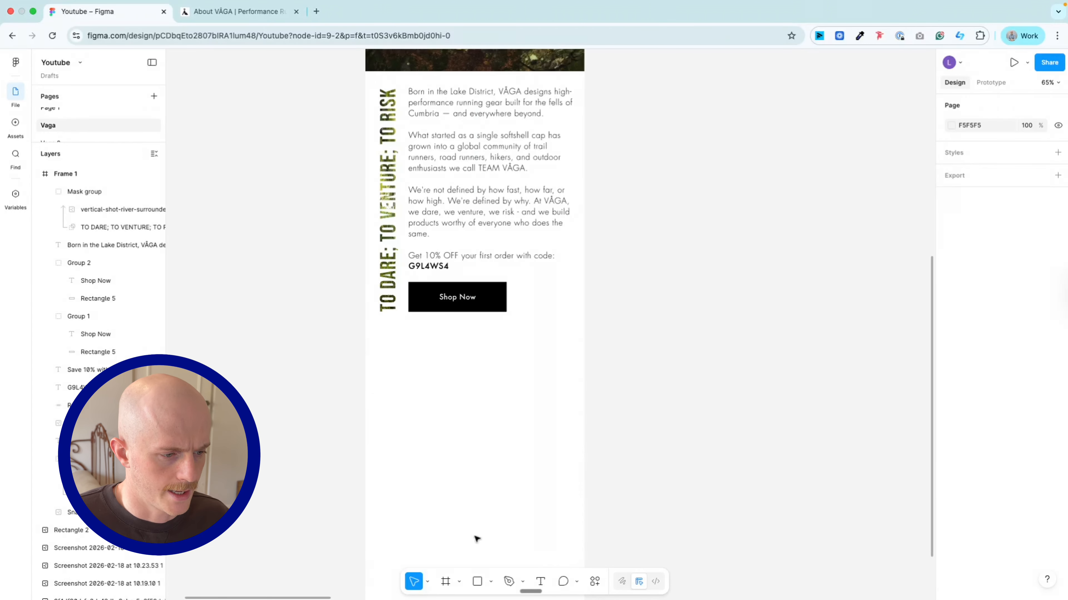
key(r)
drag(370, 346, 584, 353)
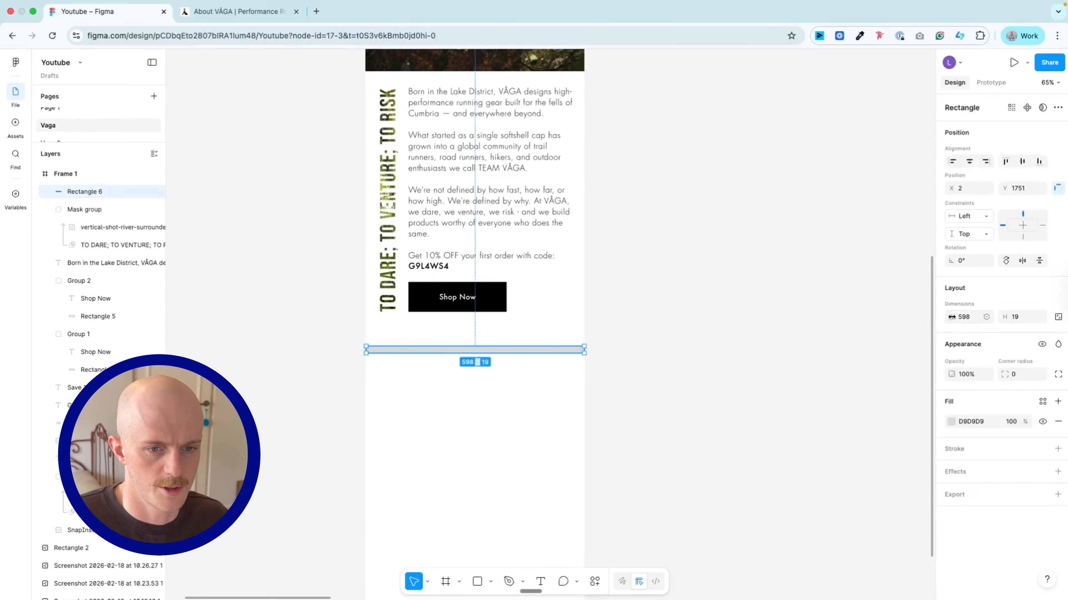
click(951, 316)
text(600)
key(Return)
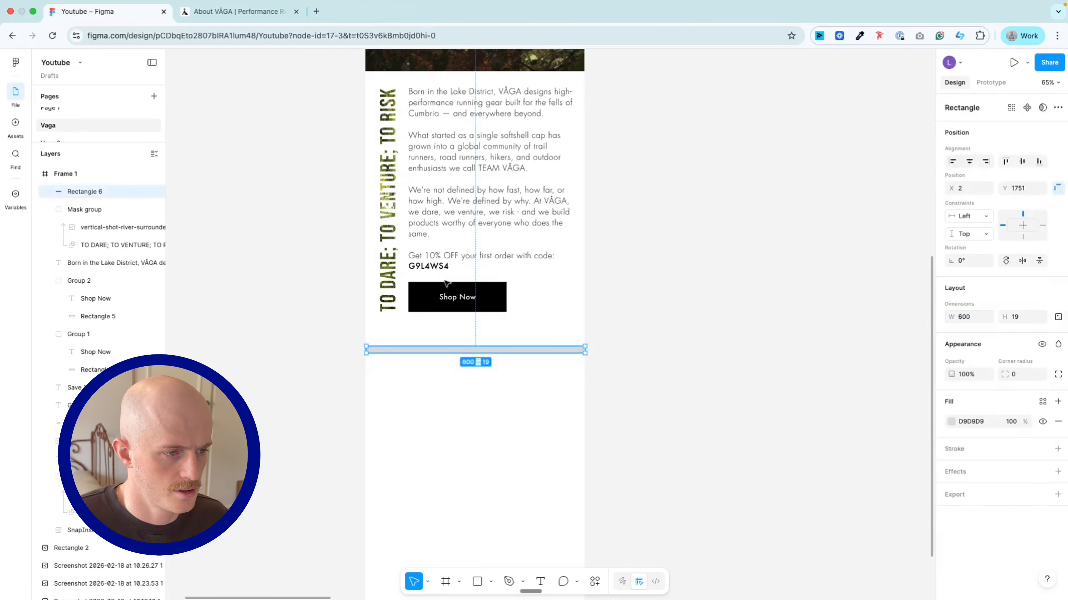
drag(498, 348, 514, 337)
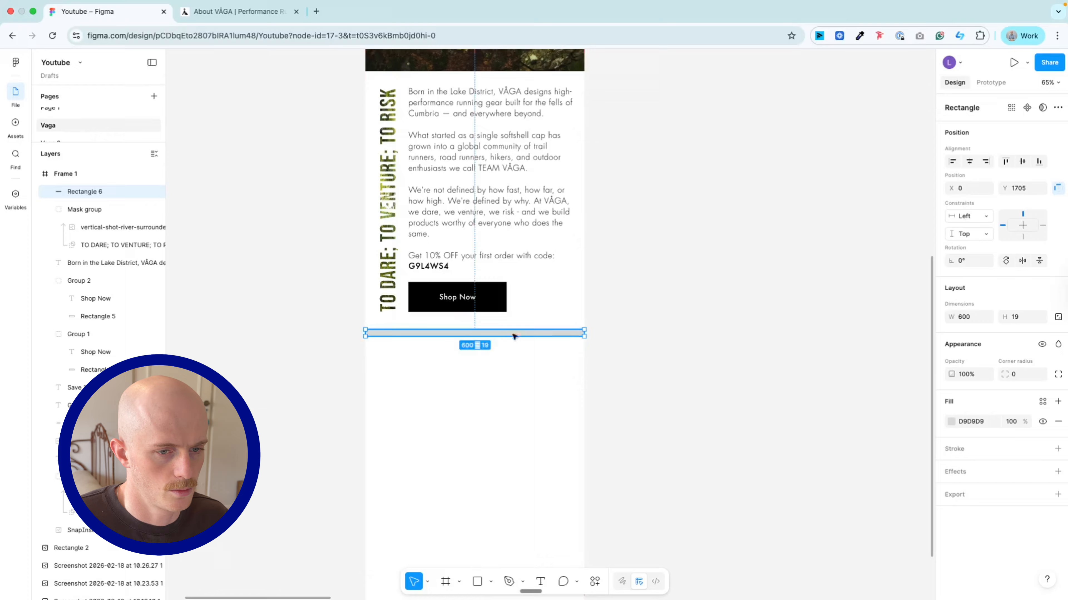
- Fill the divider rectangle with the page's black and make it thinner by lowering its top edge
click(951, 422)
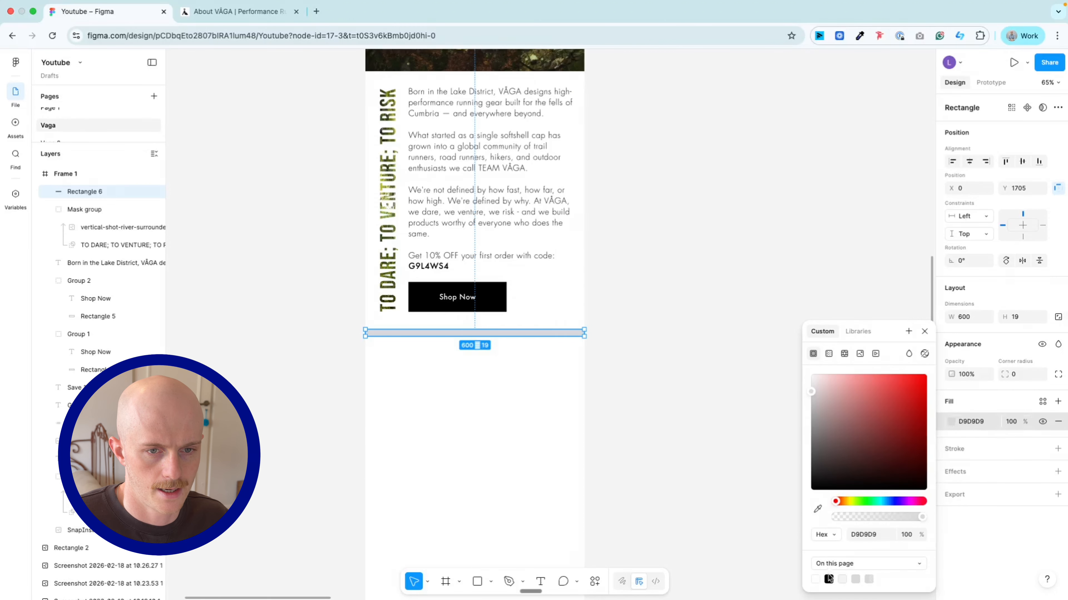
click(828, 579)
click(696, 293)
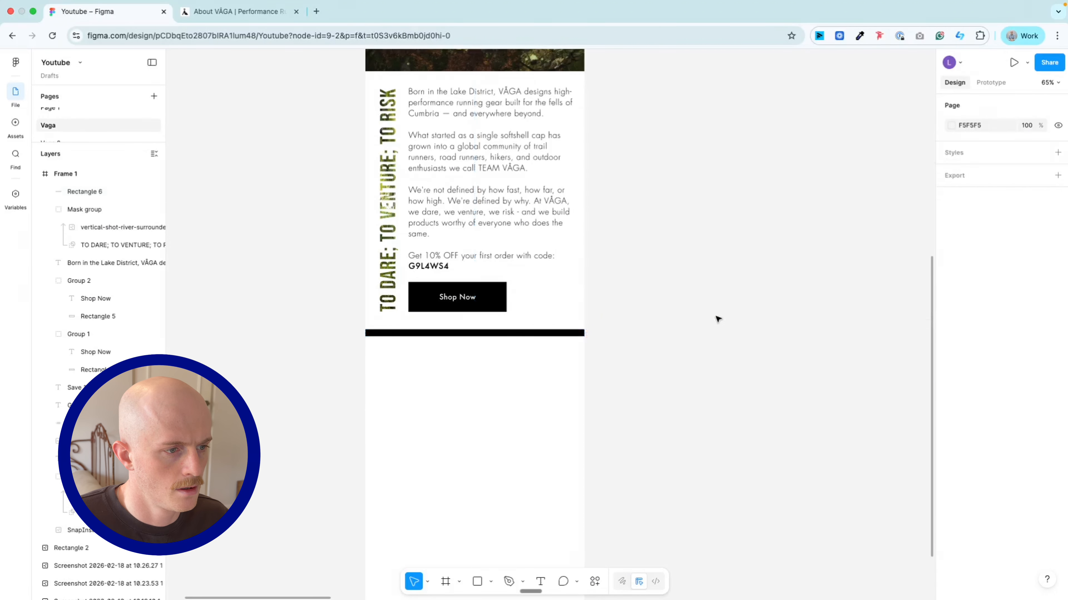
scroll(718, 319, up, 5)
scroll(615, 331, down, 8)
scroll(509, 310, up, 5)
click(636, 429)
drag(636, 424, 636, 429)
click(789, 283)
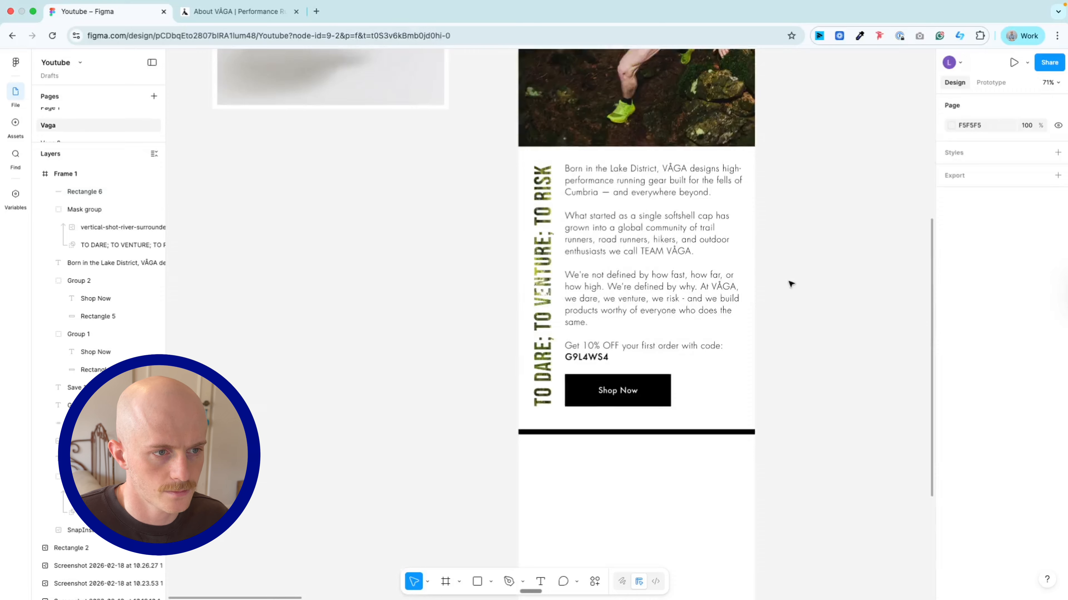
- Add the heading "Shop By Category" in Bebas Neue 60 below the divider, fit its box to one line and centre-align the text
scroll(790, 283, down, 3)
scroll(790, 280, down, 3)
drag(817, 279, 710, 276)
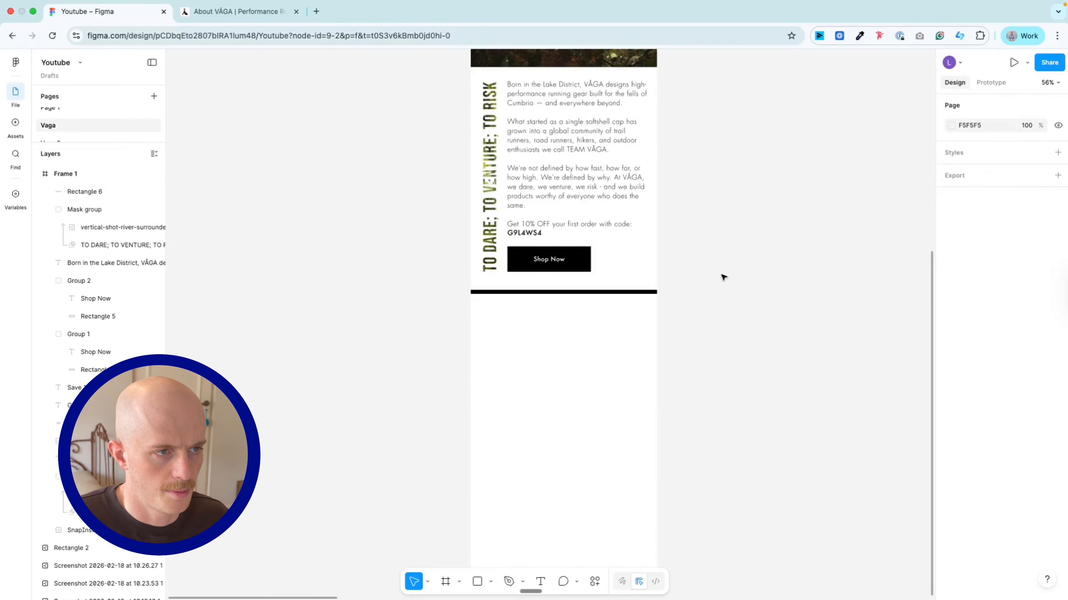
scroll(724, 277, up, 3)
scroll(725, 285, down, 5)
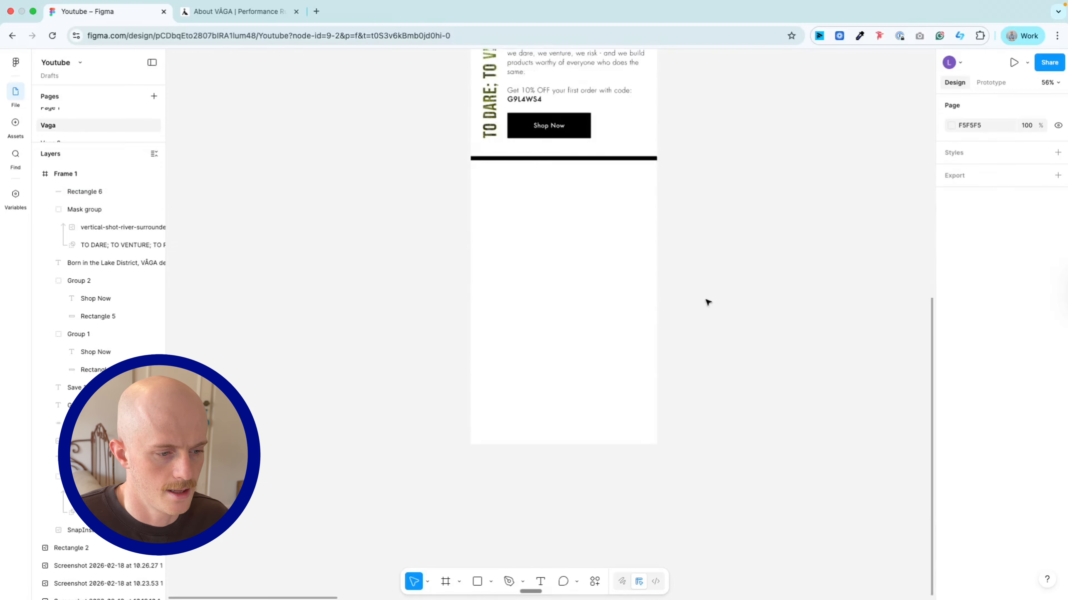
click(541, 581)
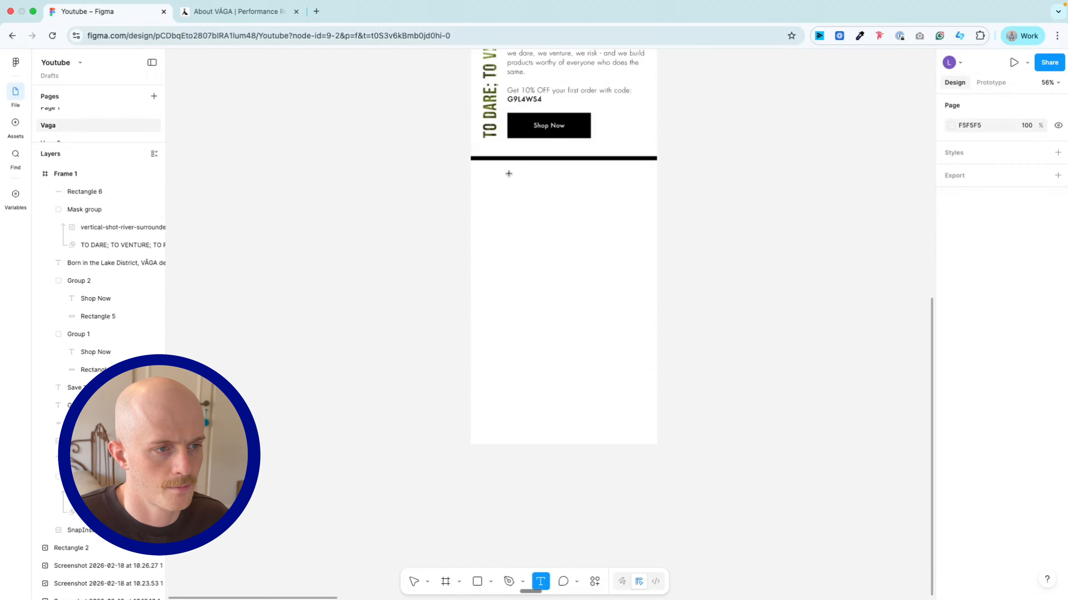
drag(509, 174, 623, 197)
text(S)
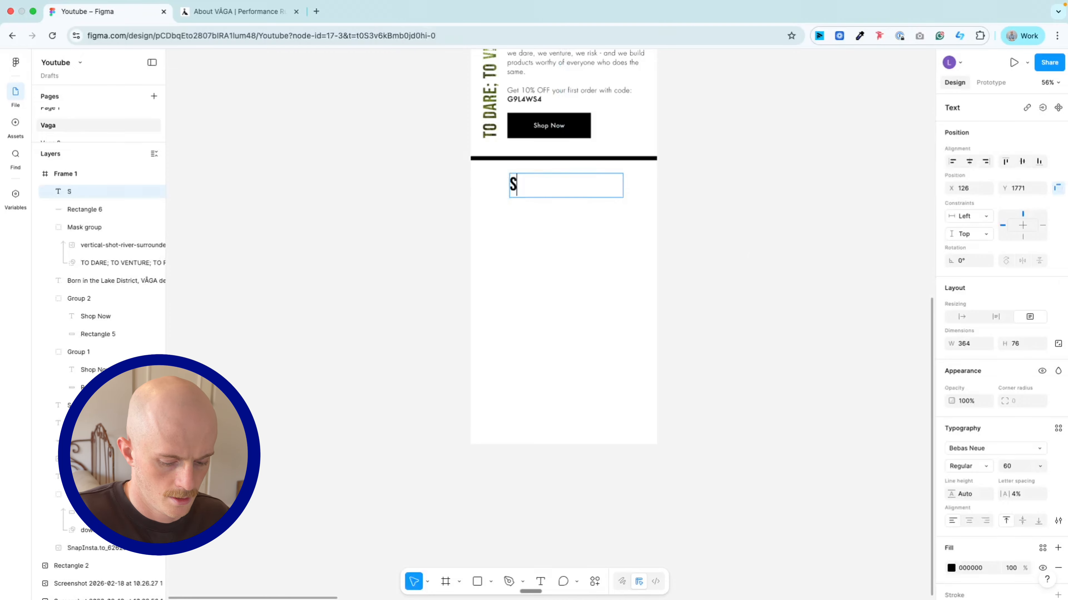
text(hop By Categ)
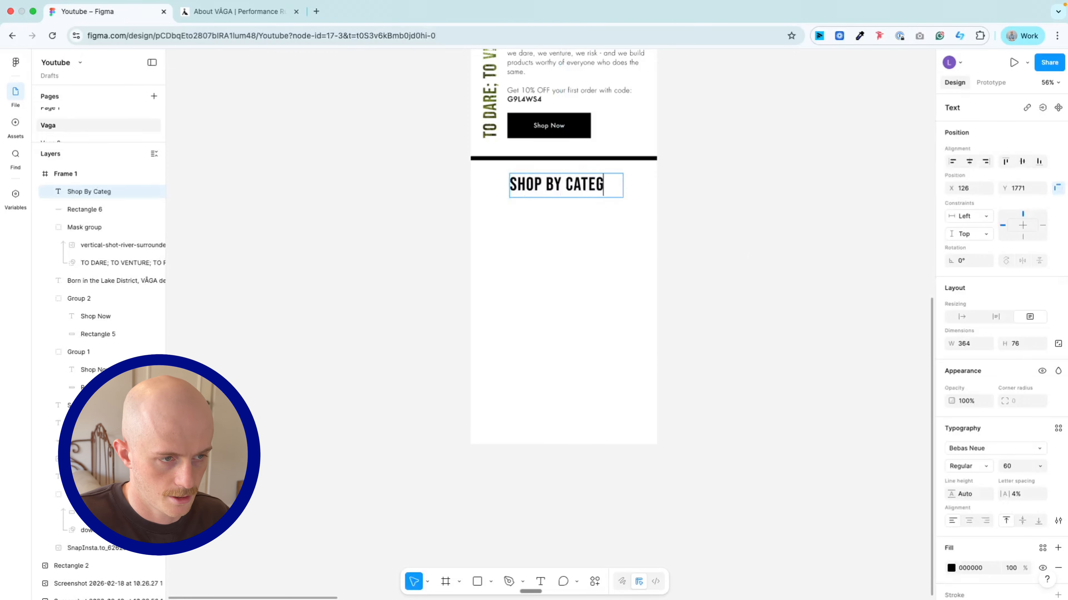
text(ory)
key(Escape)
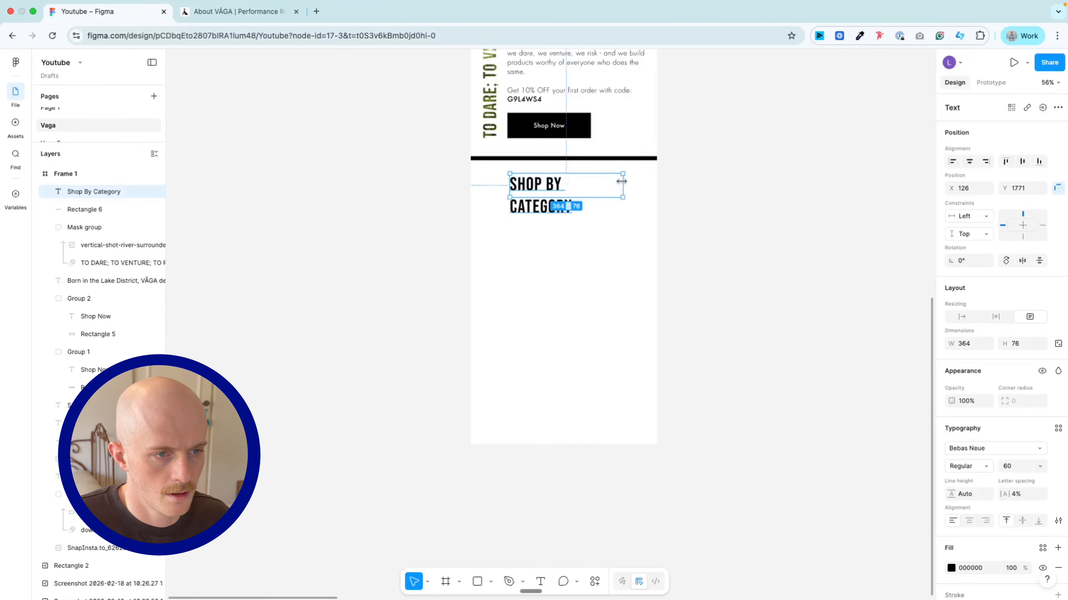
double_click(623, 180)
click(967, 522)
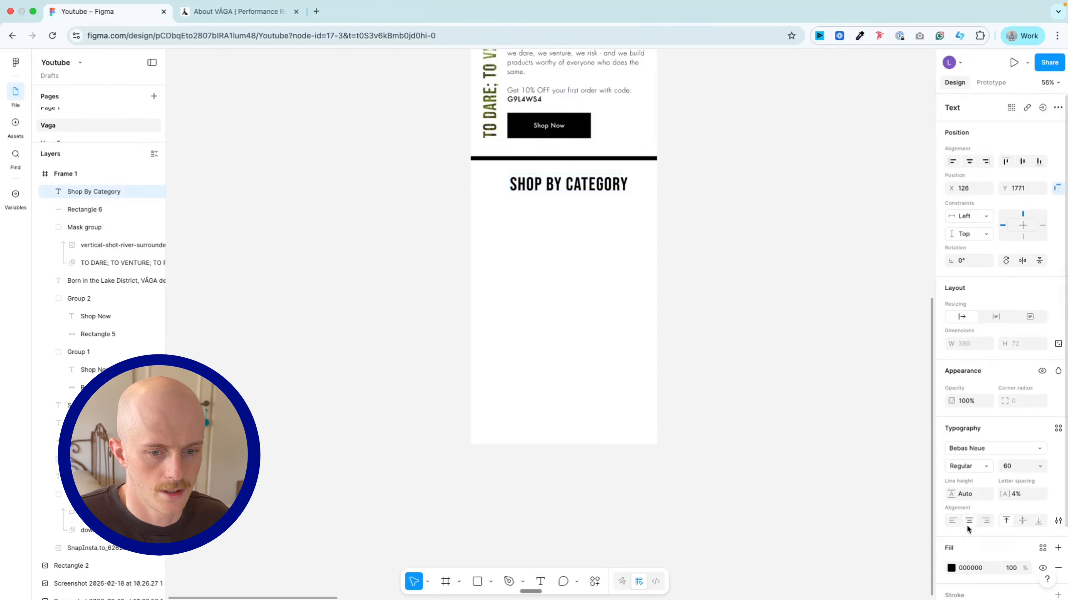
- Centre the "Shop By Category" heading horizontally in the frame and set its font size to 40
click(967, 162)
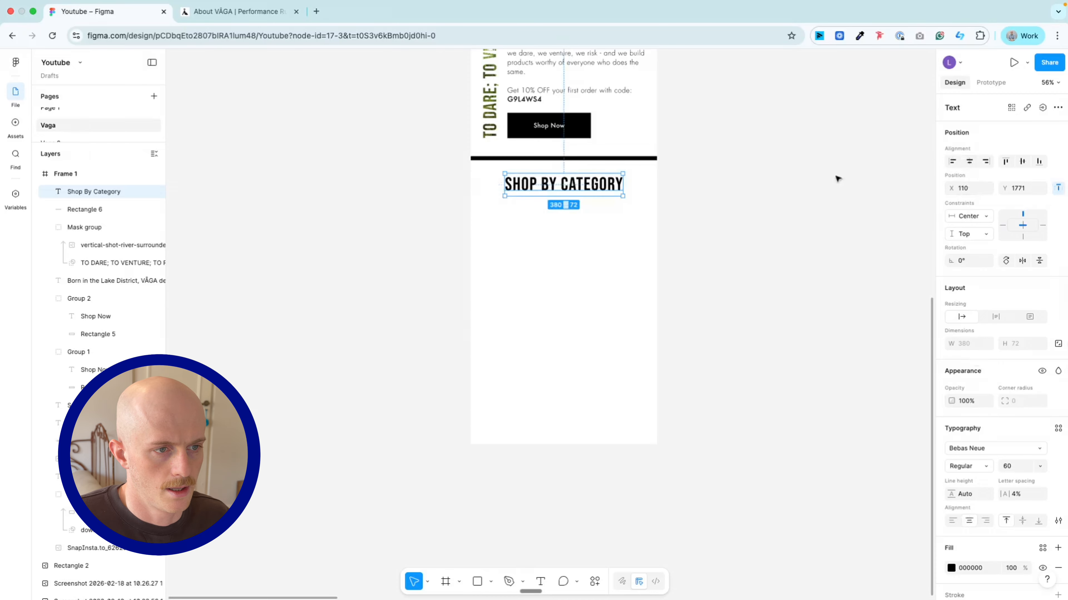
text(40)
key(Return)
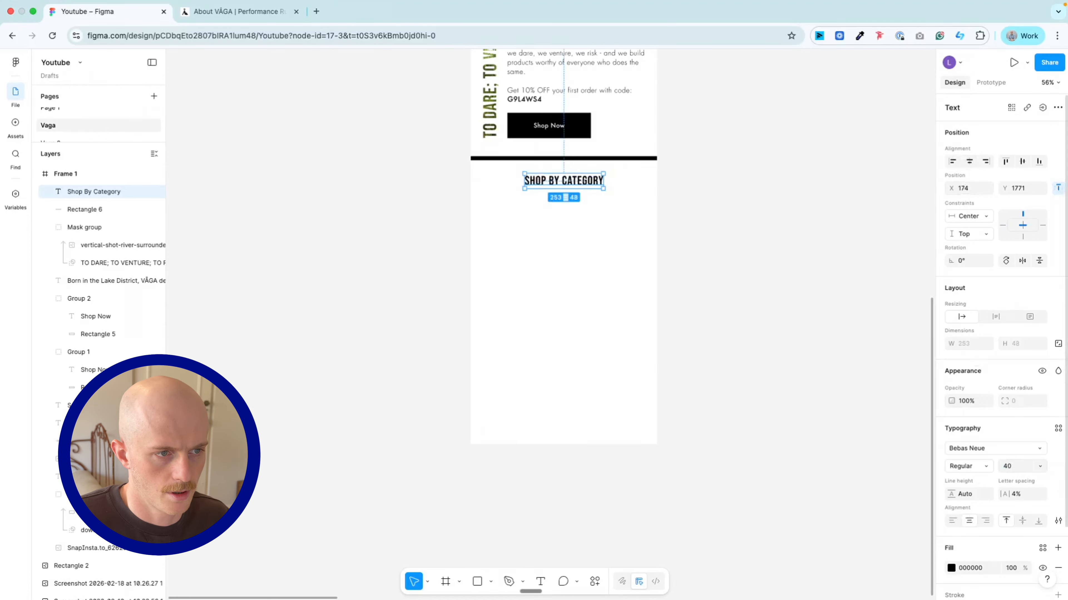
- Switch to the VÅGA website to check its shop navigation for category ideas, and return to Figma
key(ctrl+Tab)
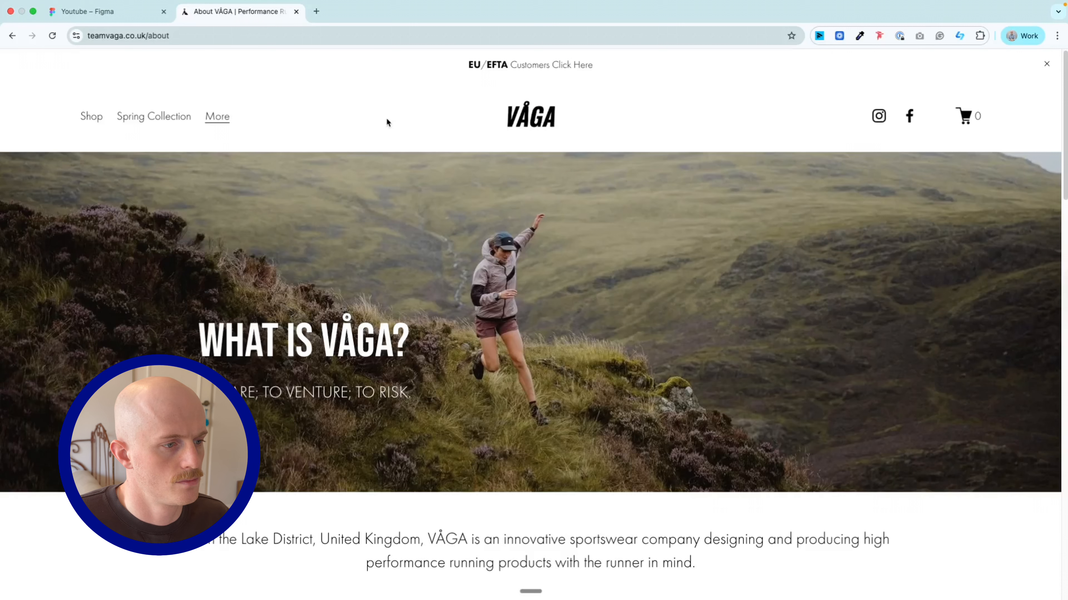
mouse_move(95, 118)
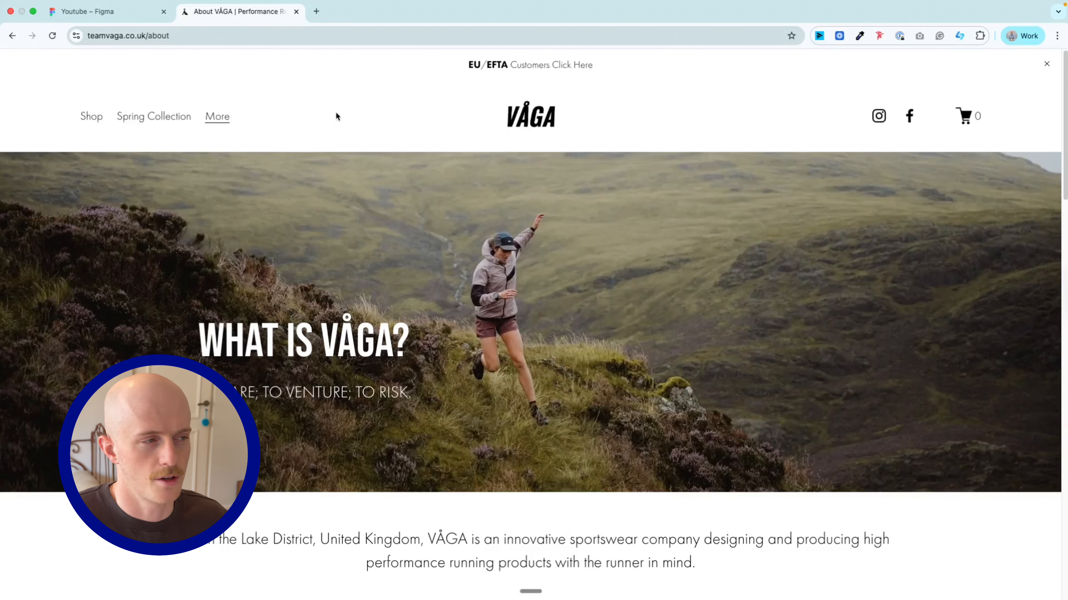
key(ctrl+Tab)
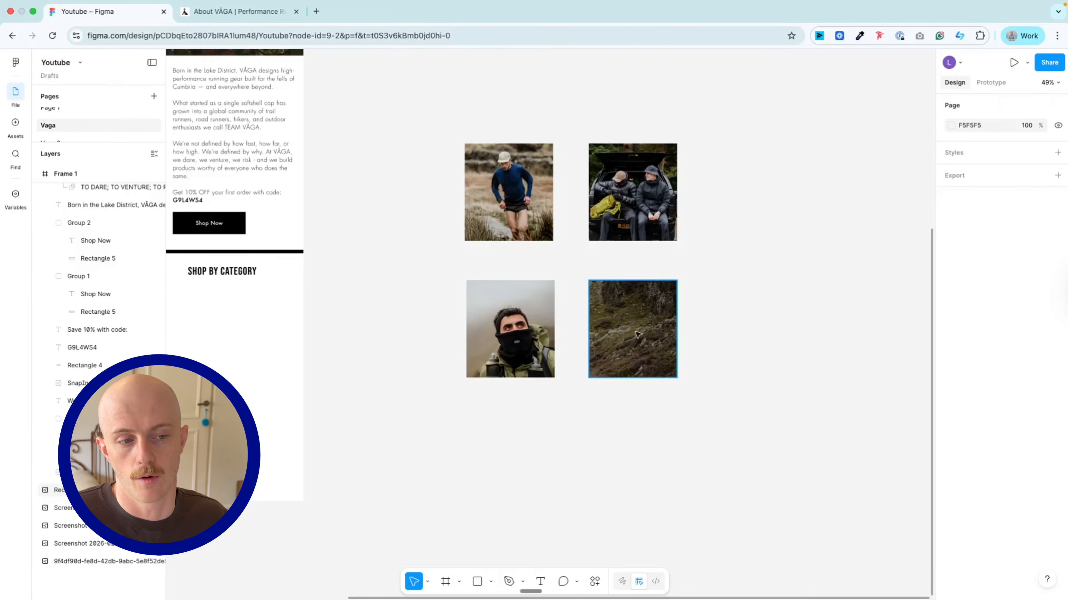
- Place the runner photo below the "Shop By Category" heading at X 56, Y 1904 and scale it to 197 by 217
scroll(417, 325, left, 1)
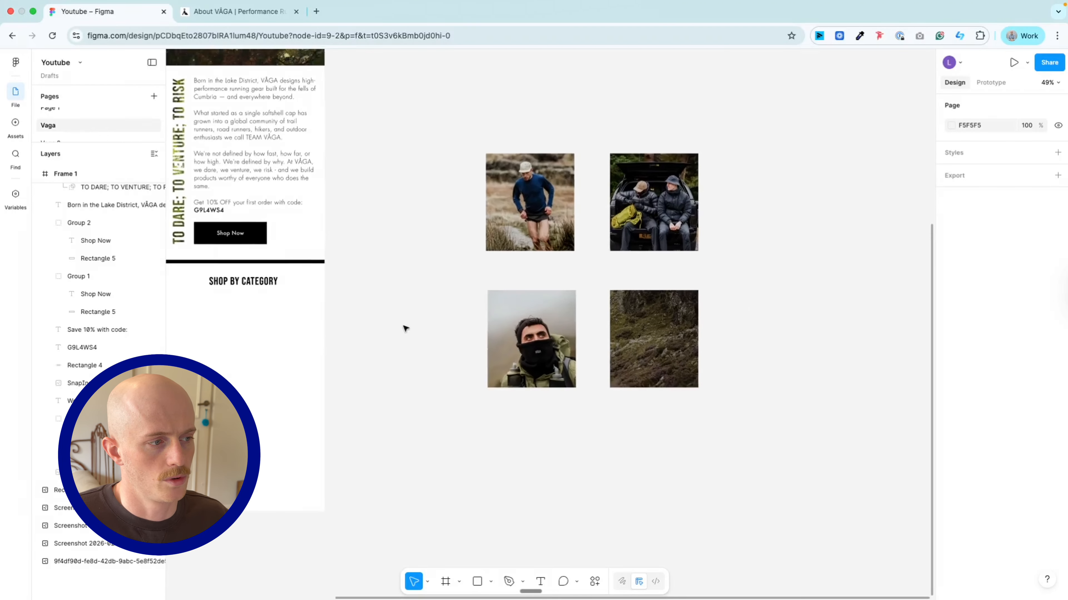
scroll(540, 303, left, 8)
drag(670, 187, 360, 330)
drag(406, 368, 380, 338)
scroll(465, 310, up, 5)
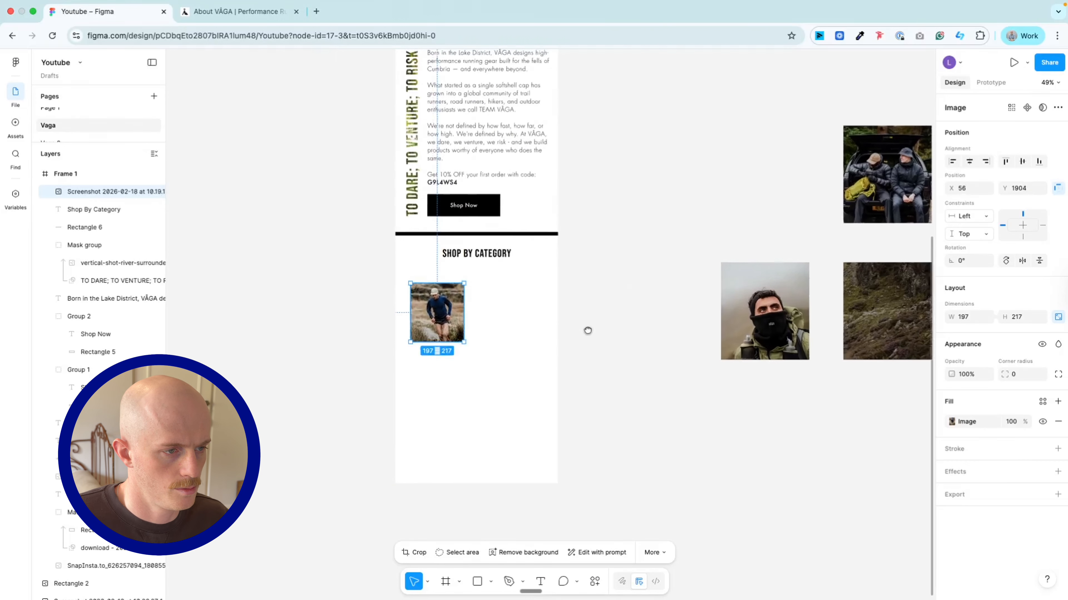
click(703, 317)
- Draw a 40-high label rectangle directly above the runner photo and match its left edge and 197 width to the photo
click(477, 582)
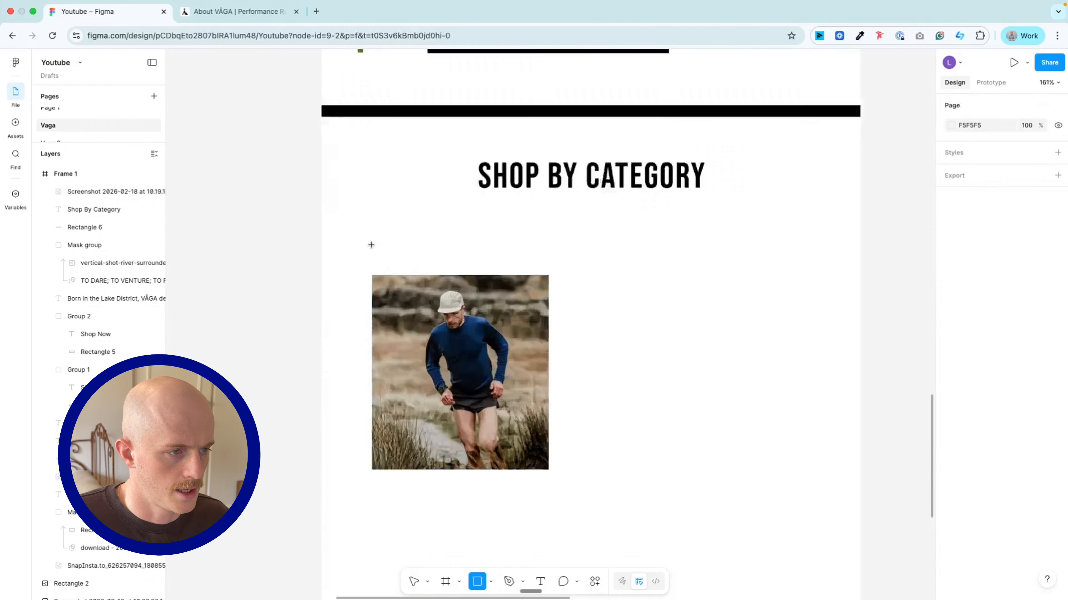
scroll(367, 242, up, 5)
drag(372, 236, 666, 292)
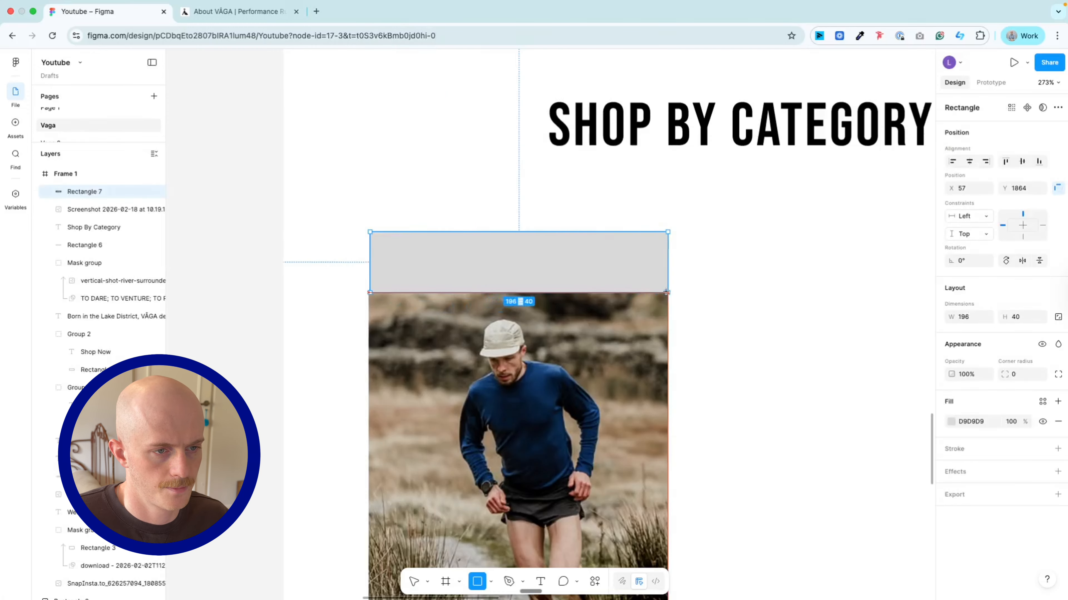
scroll(362, 298, up, 4)
click(326, 271)
click(403, 227)
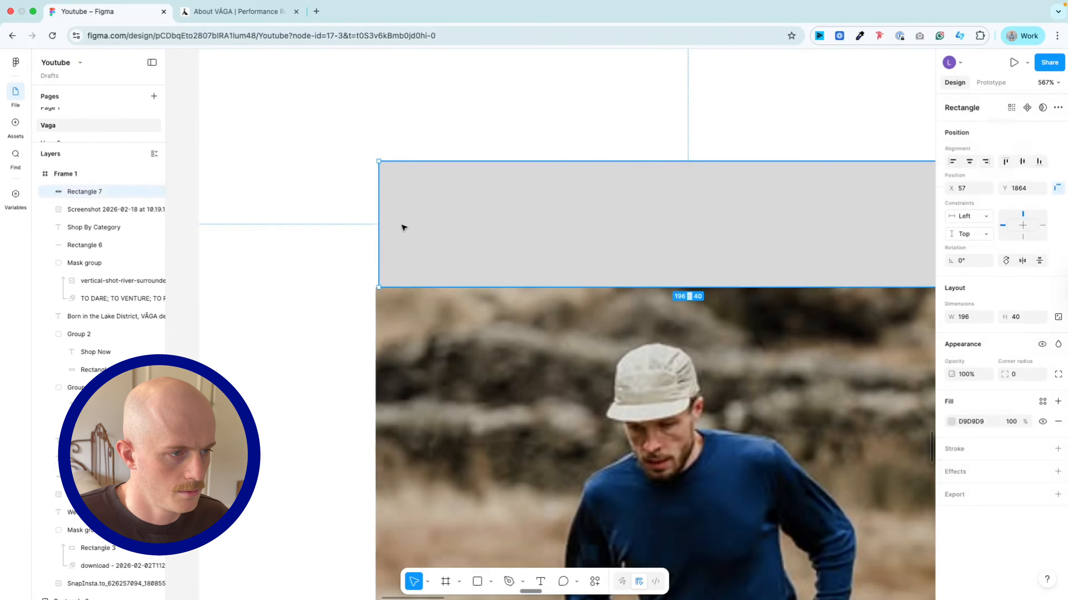
drag(378, 228, 376, 227)
scroll(322, 245, down, 5)
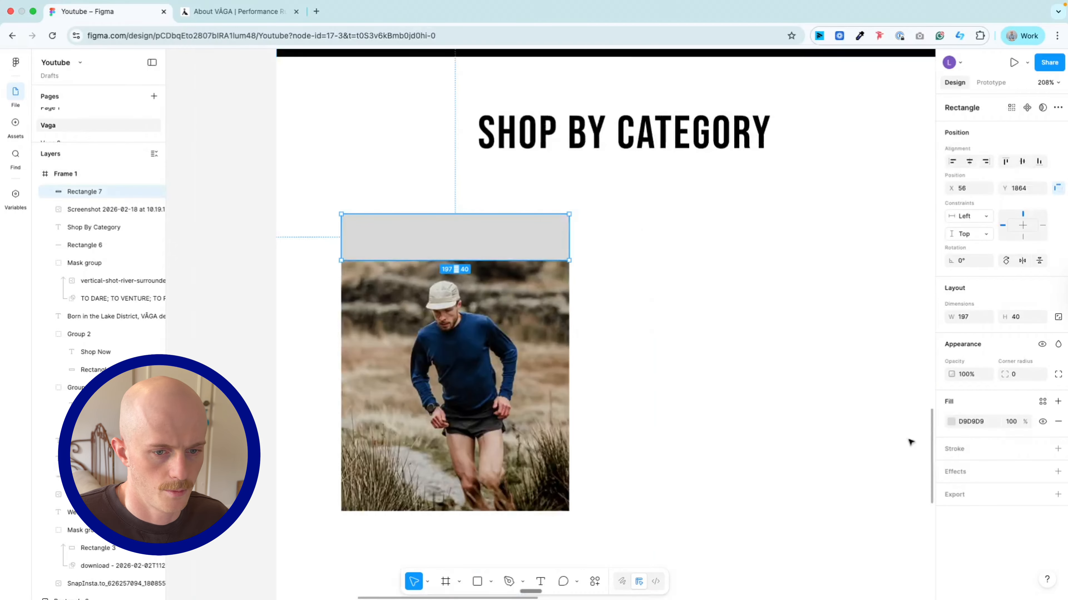
- Fill the label rectangle with white and give it a black inside stroke of weight 1
click(950, 422)
click(817, 579)
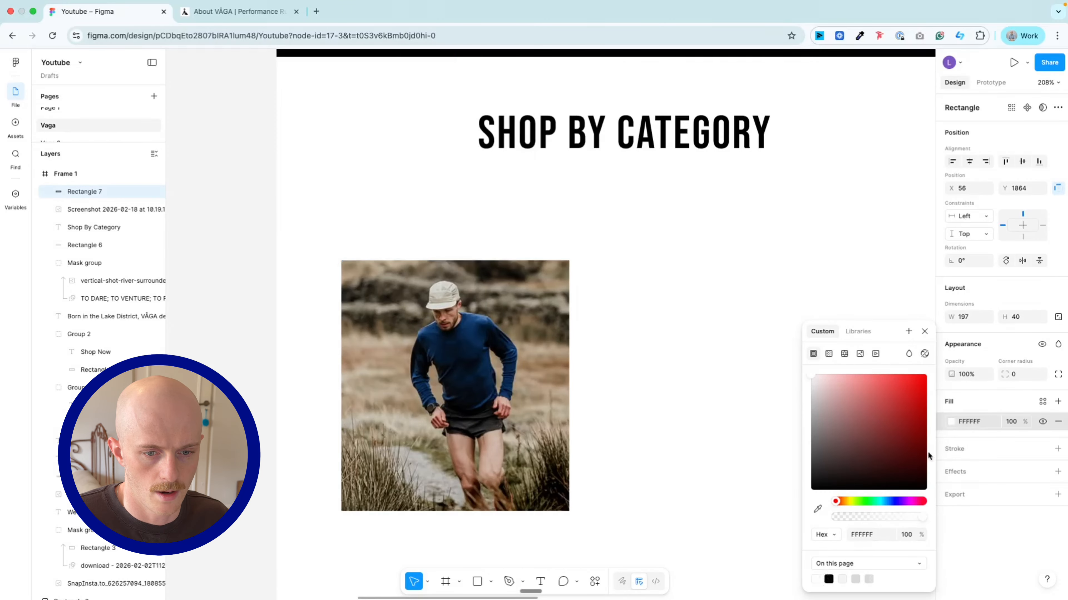
click(950, 448)
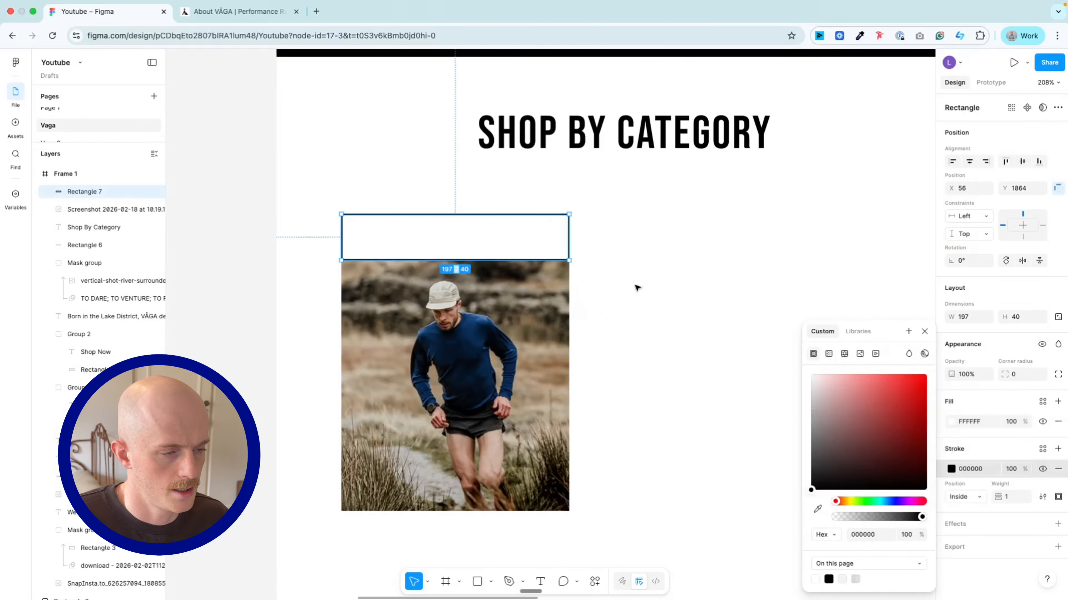
click(639, 277)
- Add the text "Running" inside the white label rectangle above the photo
key(t)
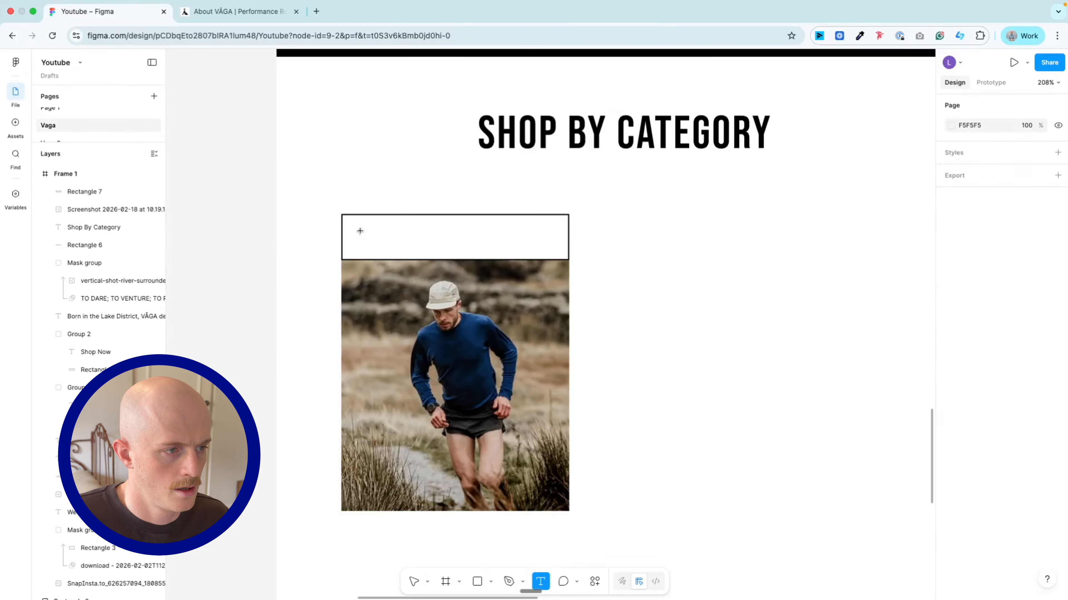
drag(363, 224, 548, 251)
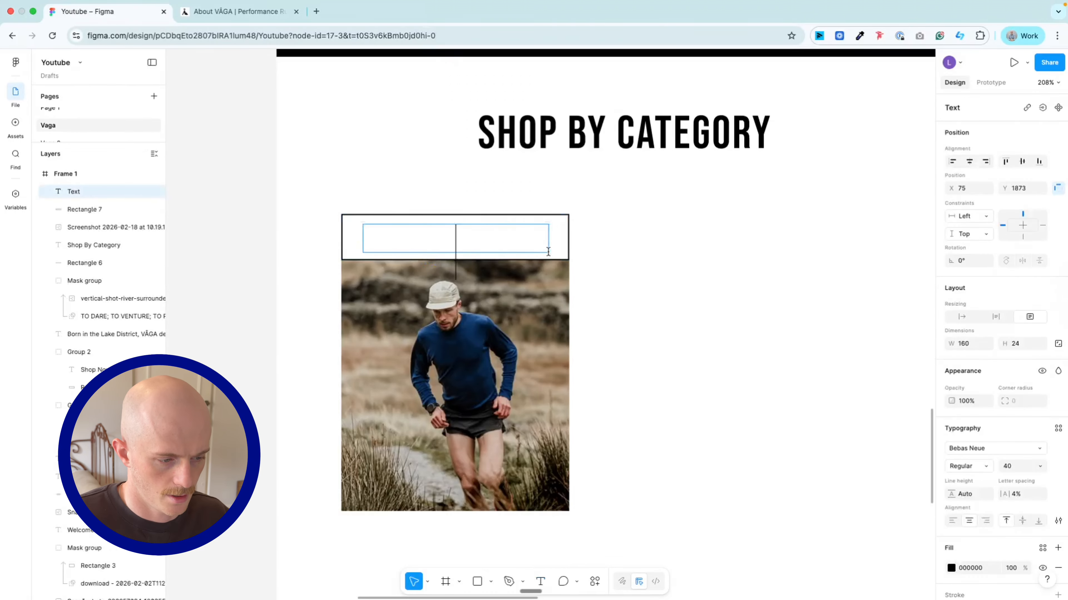
text(Runnin)
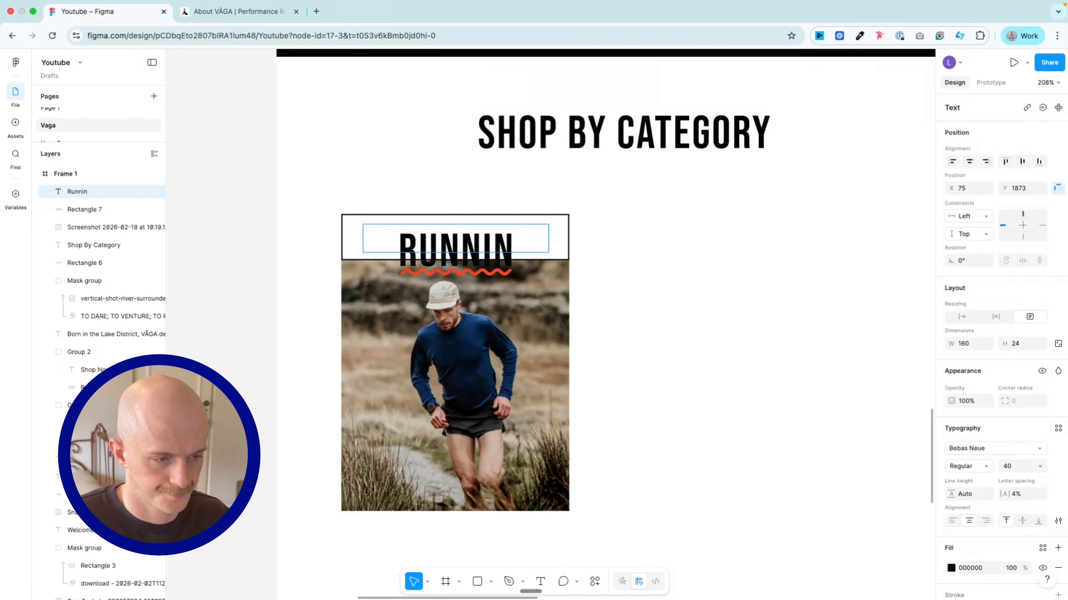
text(g)
key(Escape)
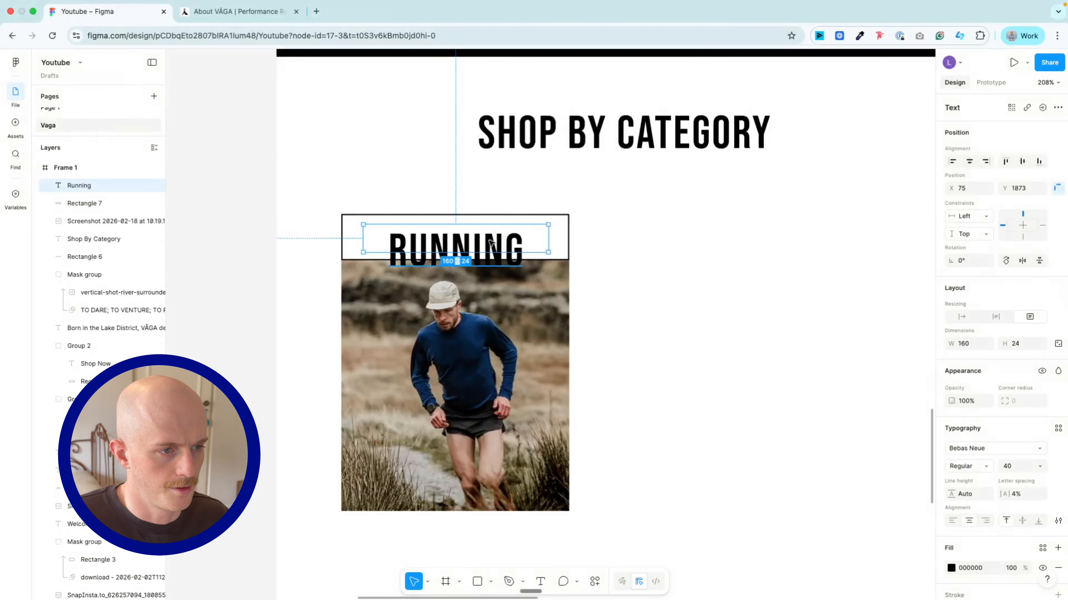
- Set the "Running" label's font size to 22 and move it up slightly within its rectangle
double_click(492, 243)
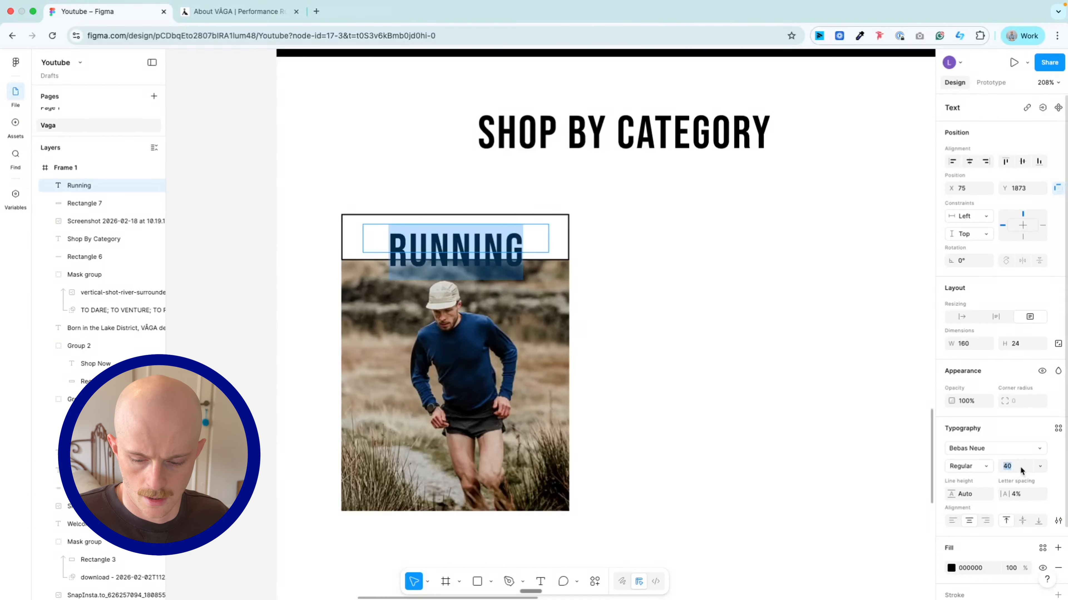
text(22)
key(Return)
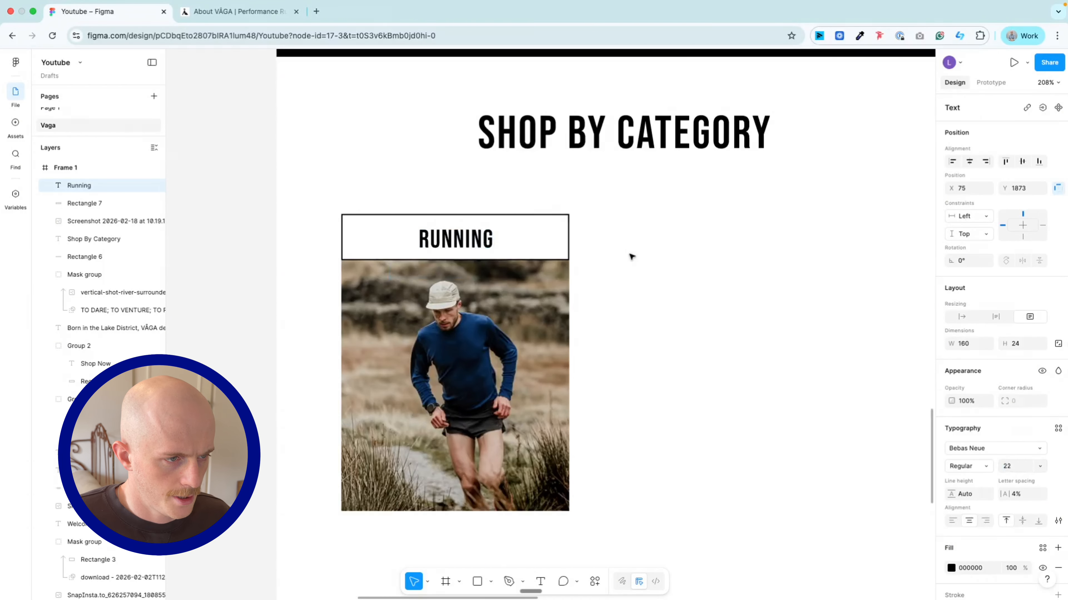
scroll(456, 250, up, 3)
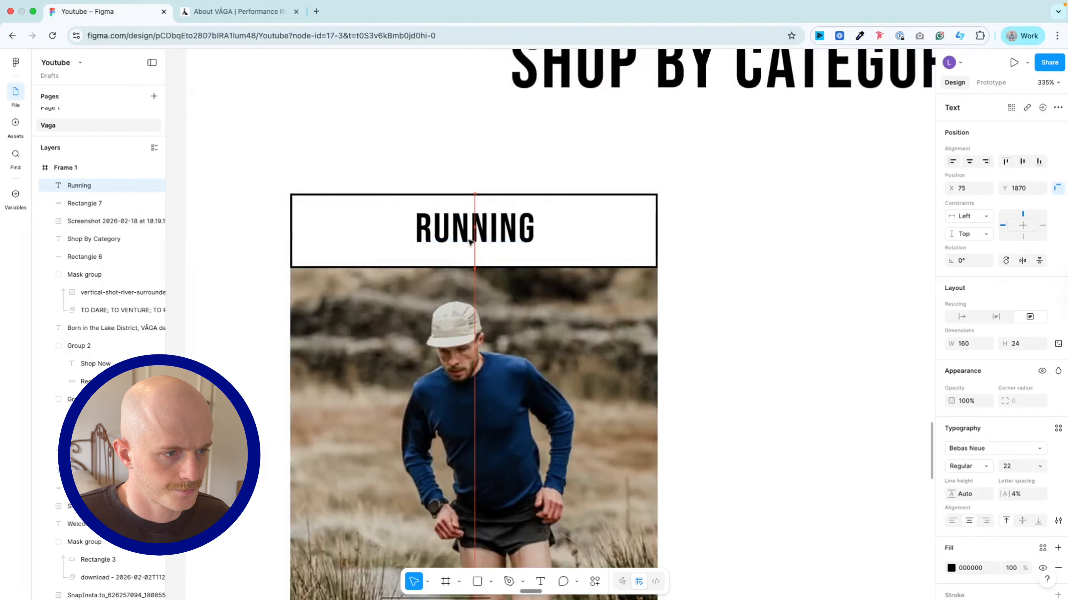
click(781, 286)
- Draw a 197 by 38 rectangle flush below the runner photo at X 56, Y 2121 and fill it with black
scroll(691, 279, down, 5)
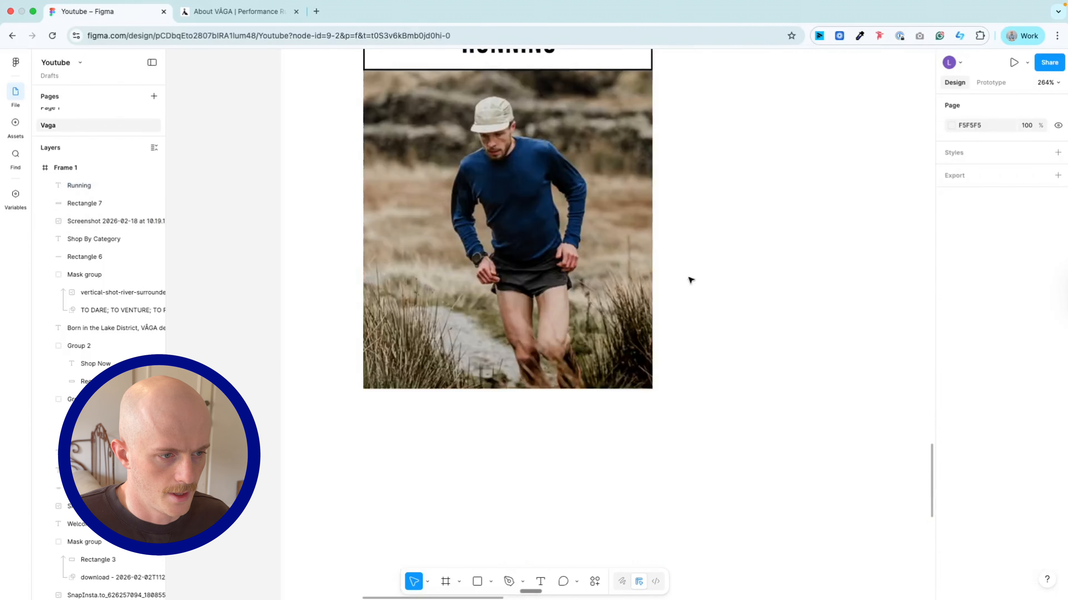
key(r)
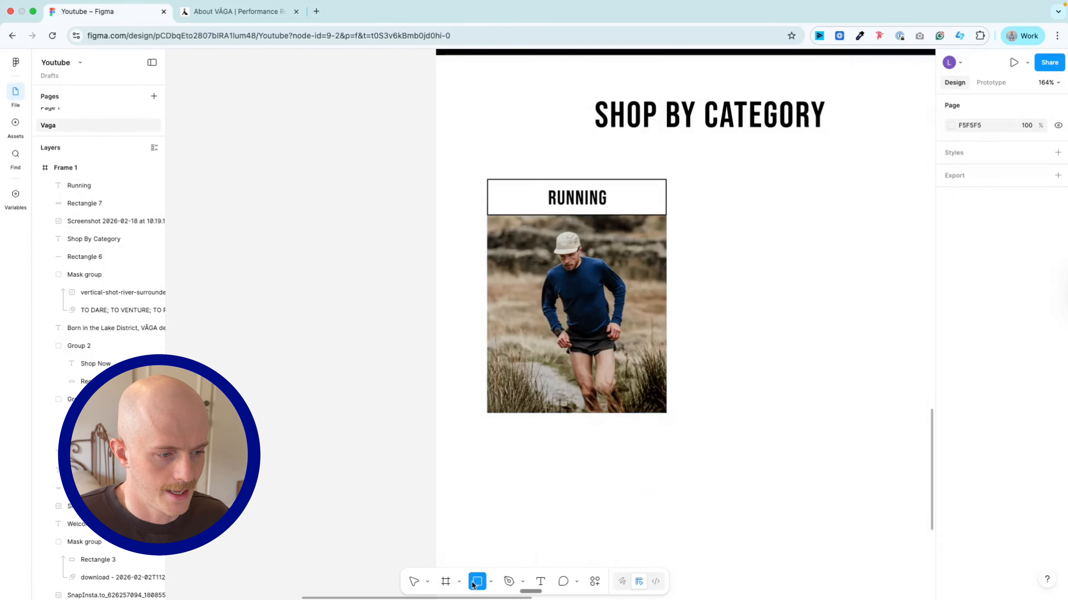
mouse_move(487, 412)
mouse_down()
mouse_move(653, 447)
mouse_move(666, 432)
mouse_up()
click(950, 421)
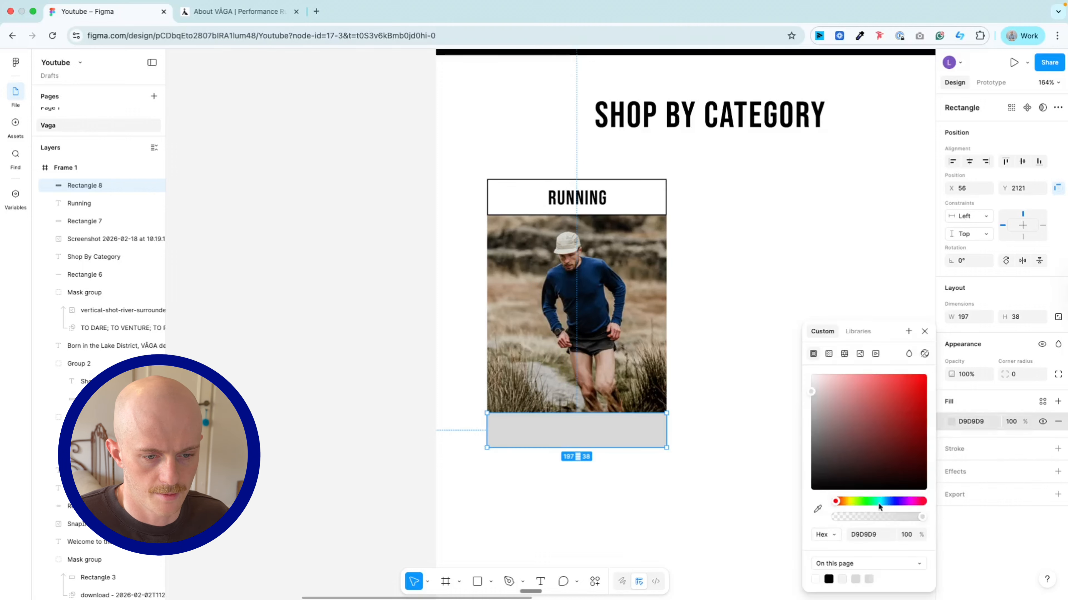
click(829, 579)
- Add the white text "Shop" in a 118 by 22 box on the black bar and set its font to Futura
click(541, 581)
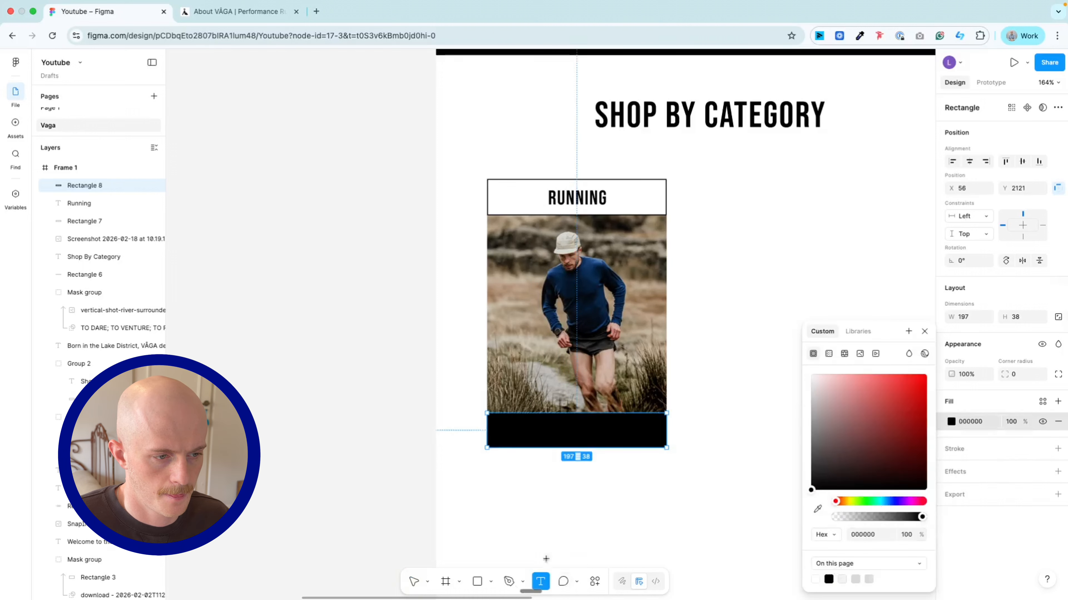
drag(527, 421, 635, 442)
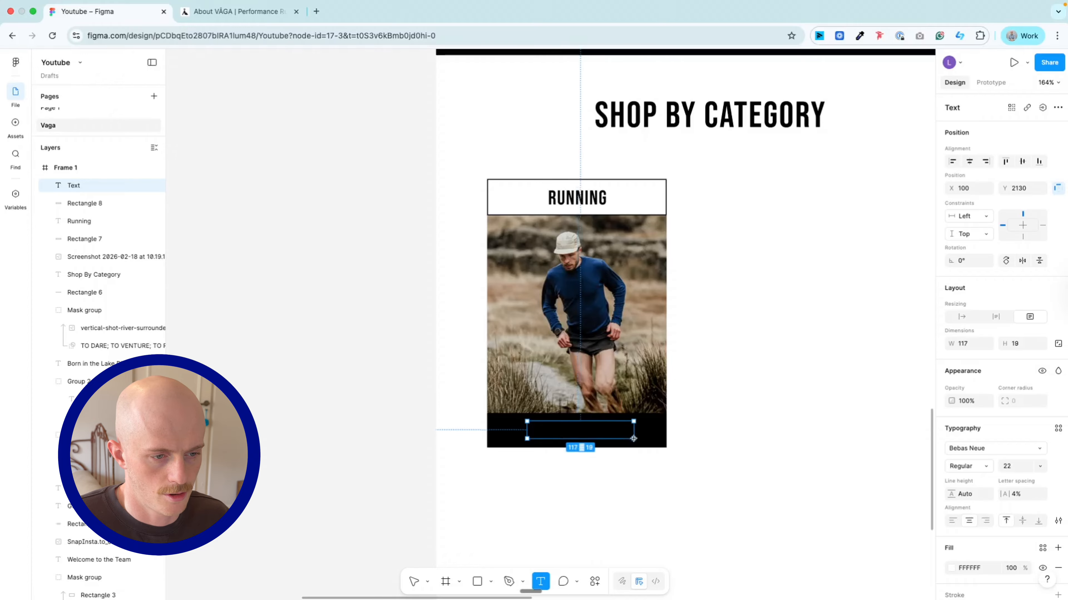
text(Shop)
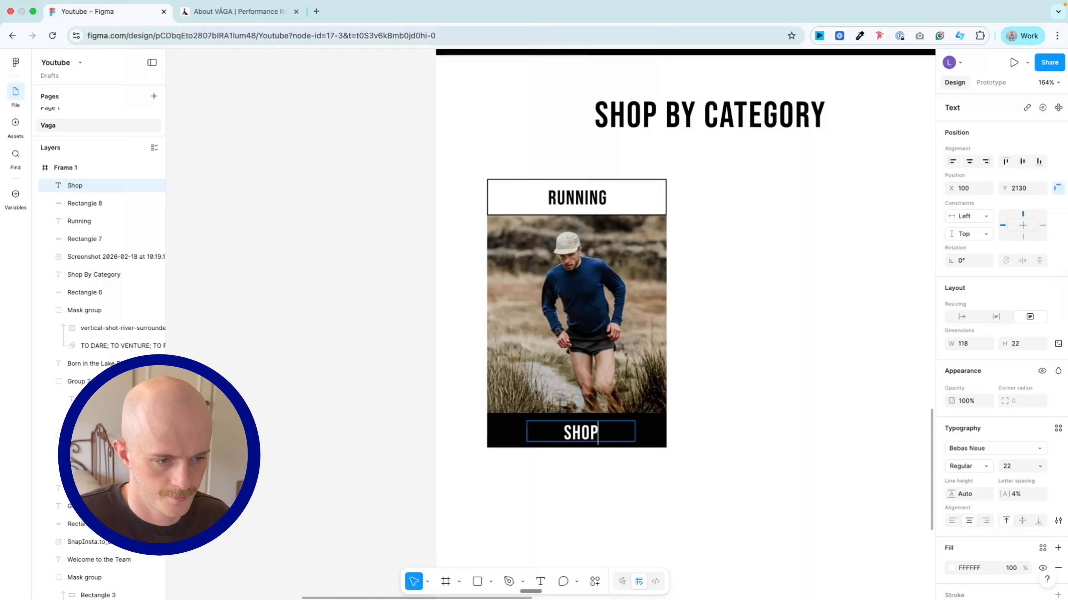
key(Escape)
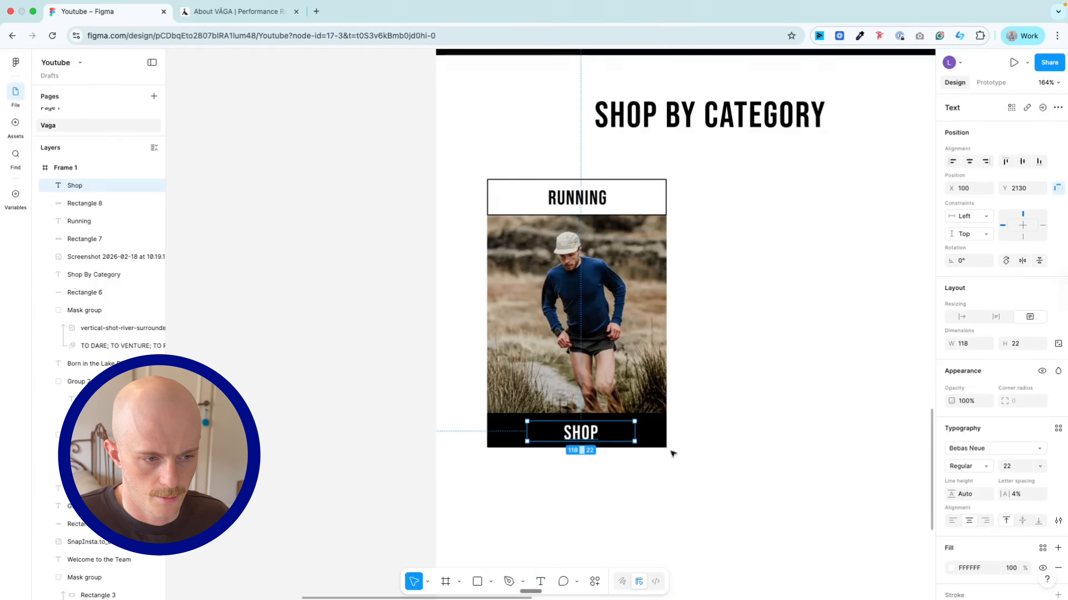
click(988, 448)
text(fut)
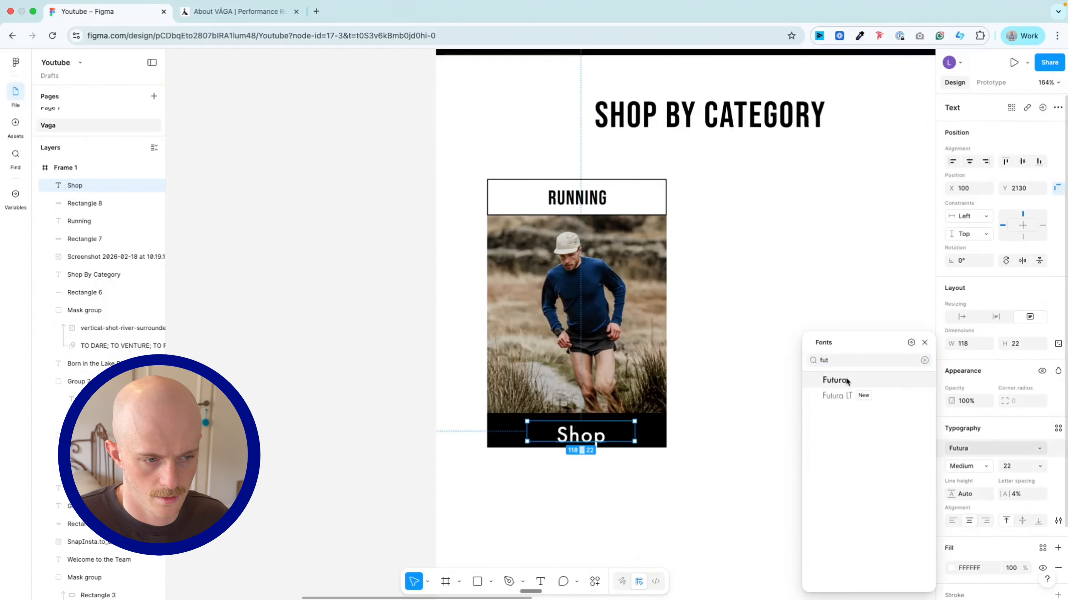
click(835, 380)
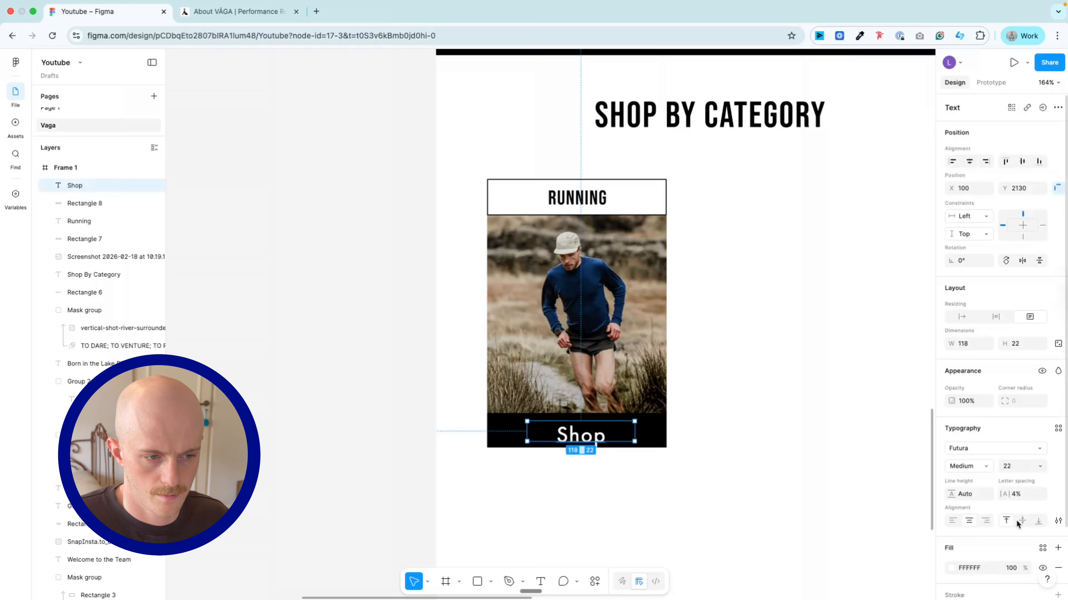
- Give the runner photo a black inside stroke of weight 1 with the top side set to 0
scroll(575, 460, up, 5)
click(575, 273)
scroll(672, 146, up, 10)
click(1058, 449)
click(1043, 496)
click(1029, 477)
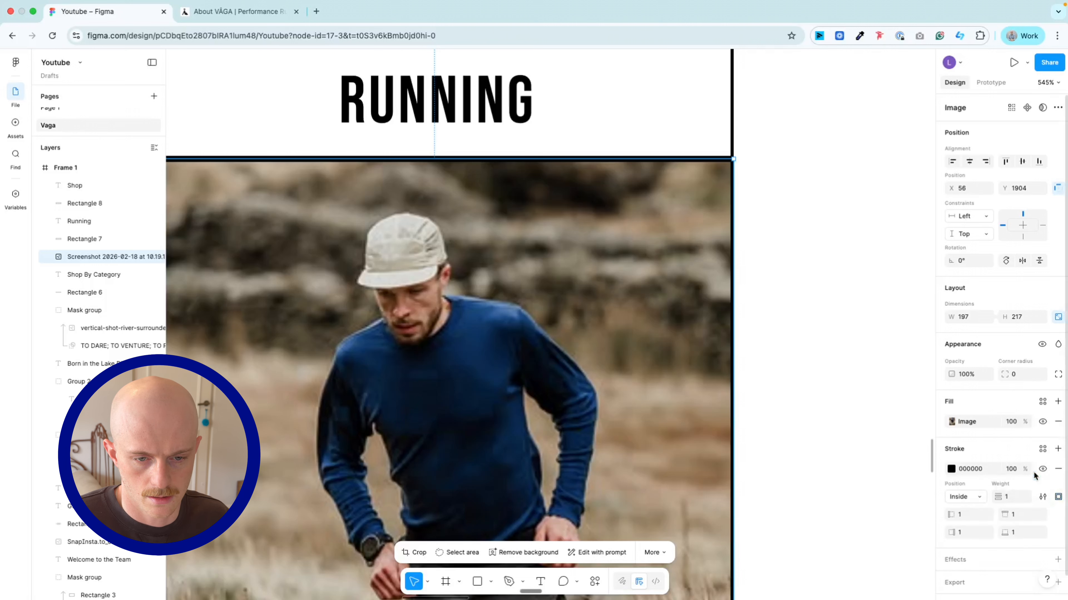
click(1018, 514)
text(0)
key(Return)
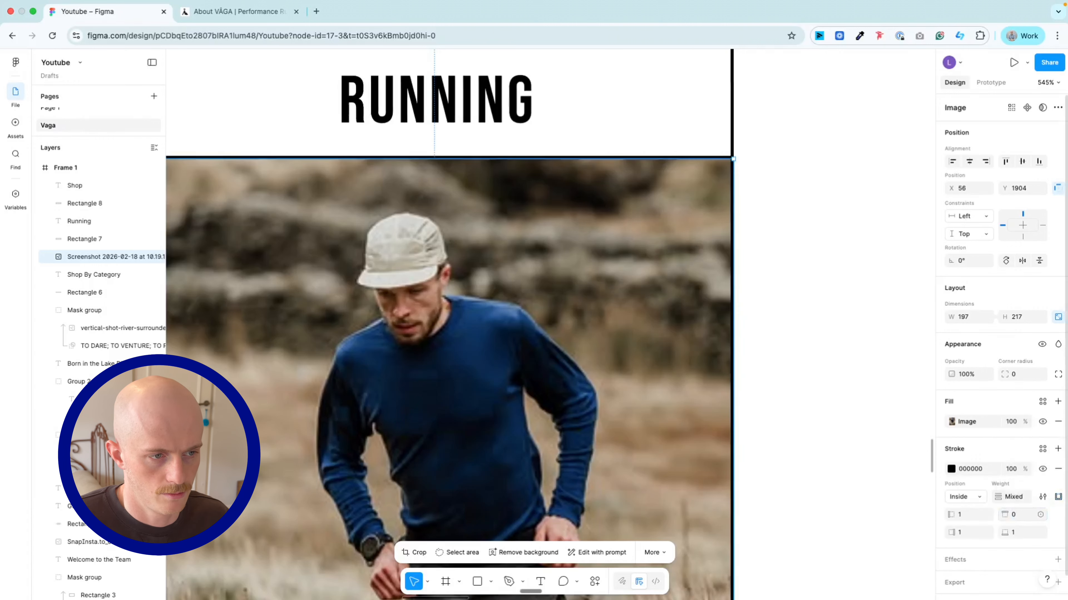
click(802, 333)
- Extend the email frame downward below the category cards to a height of 2789
scroll(801, 332, down, 5)
scroll(801, 332, down, 5)
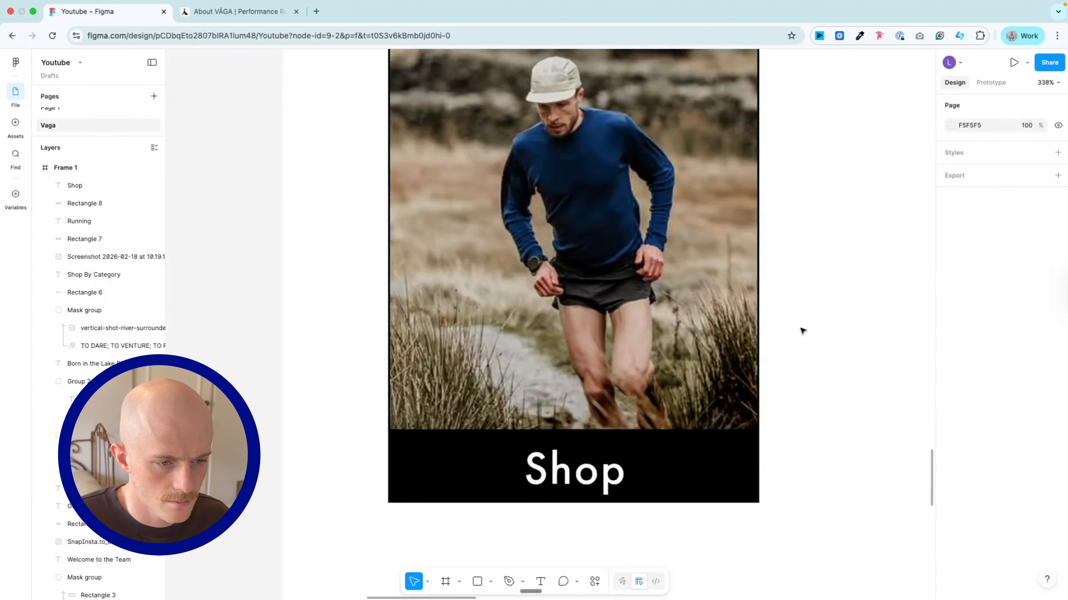
scroll(802, 332, down, 10)
scroll(702, 314, down, 3)
scroll(727, 341, down, 3)
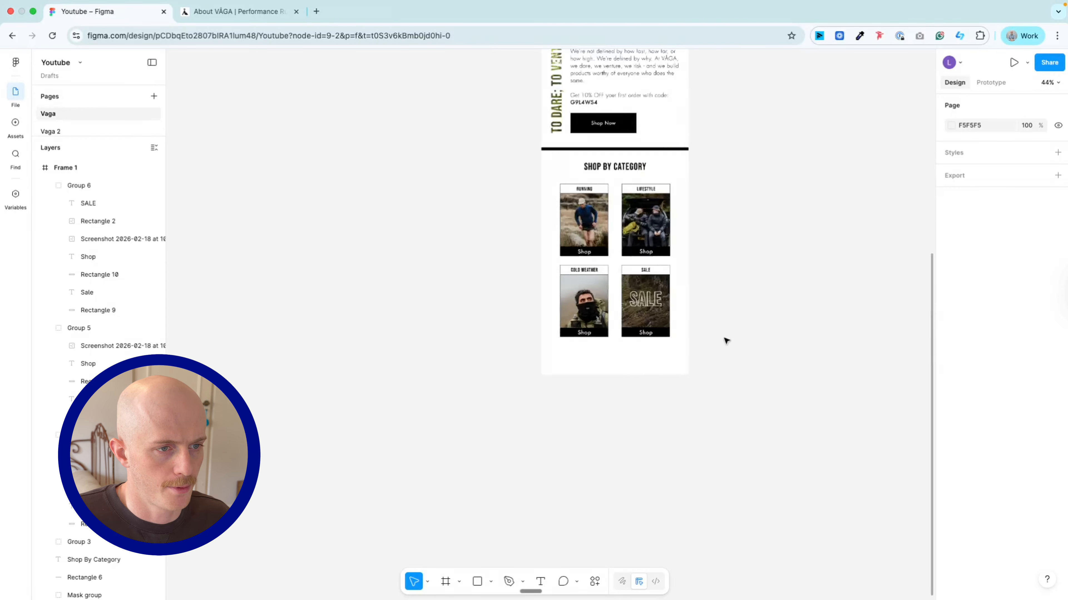
scroll(723, 303, up, 10)
click(685, 265)
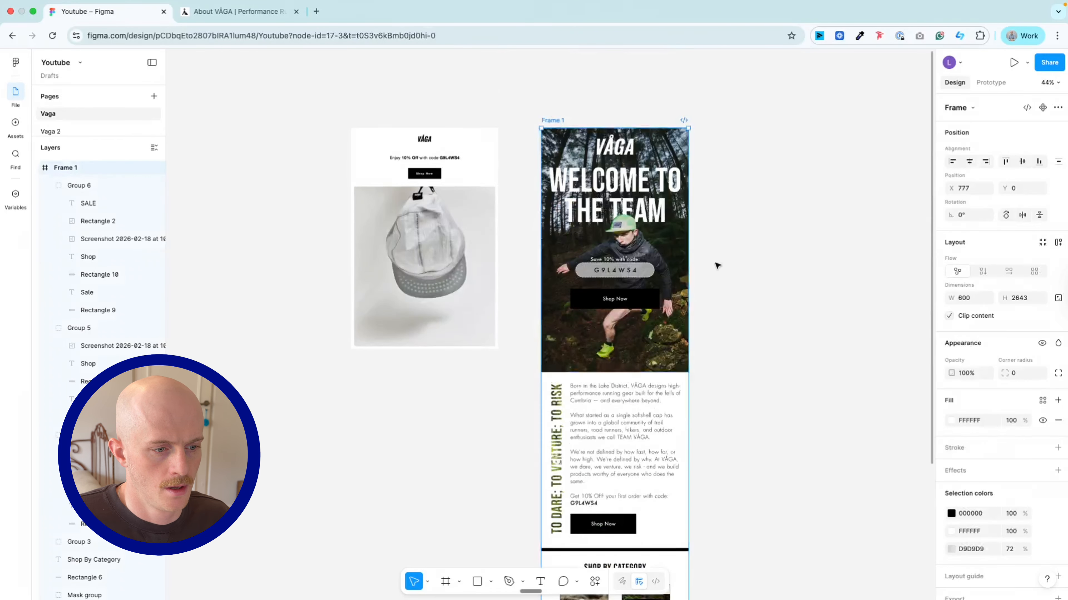
scroll(717, 266, down, 10)
drag(652, 374, 653, 408)
- Draw a 445 by 59 rectangle below the Cold Weather and Sale cards at X 80, Y 2528
scroll(634, 364, up, 2)
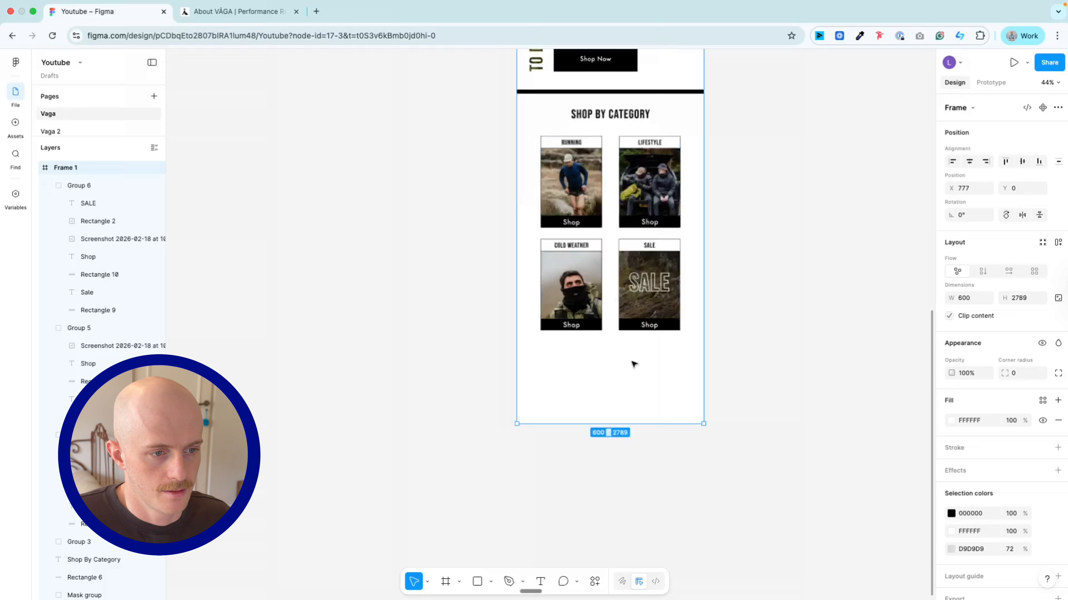
scroll(634, 364, up, 5)
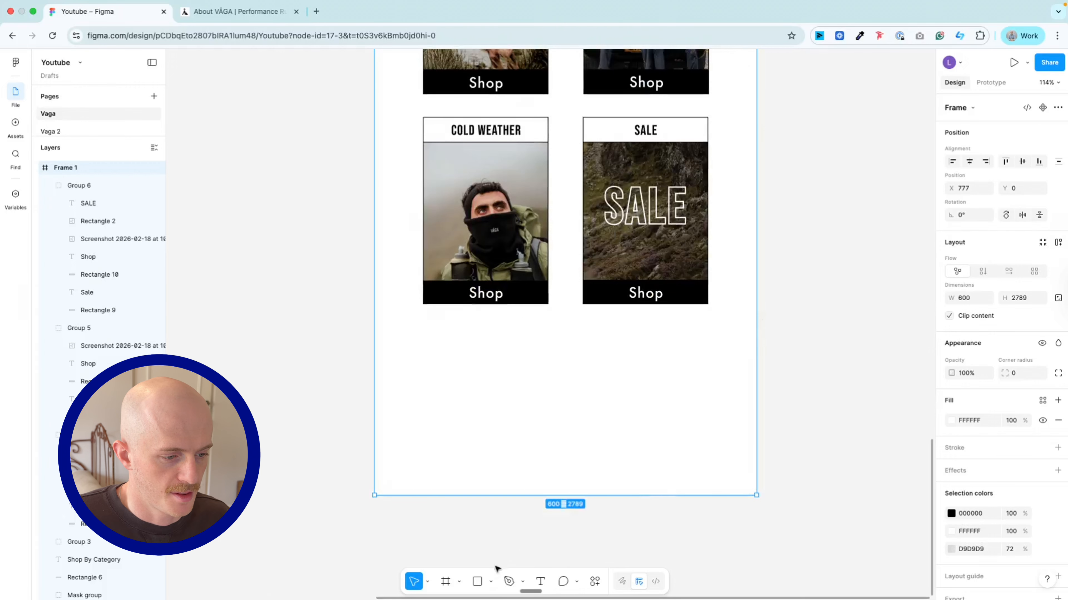
click(479, 579)
drag(425, 329, 709, 367)
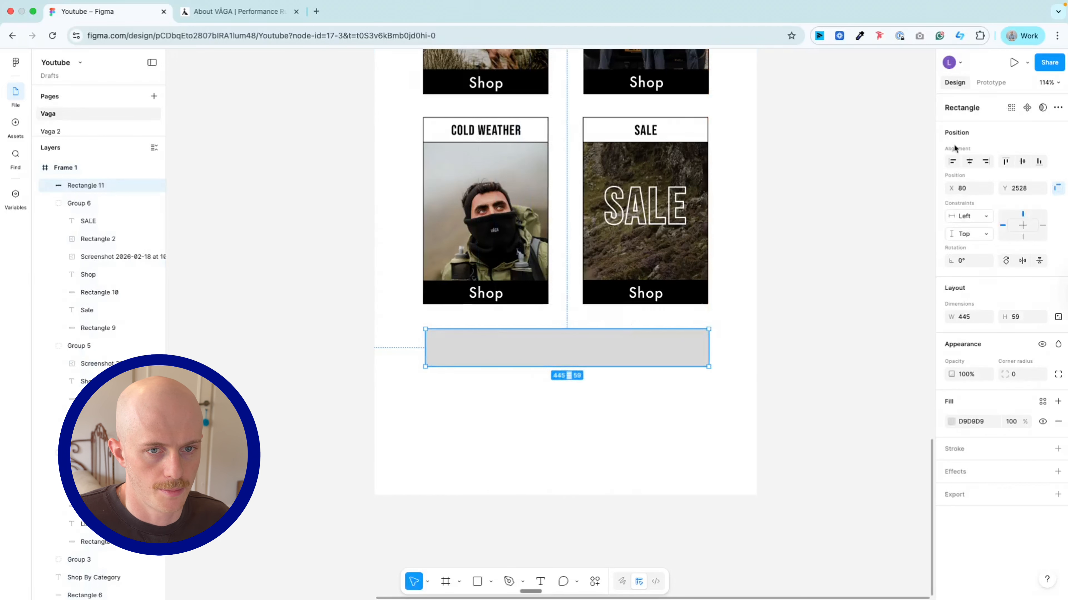